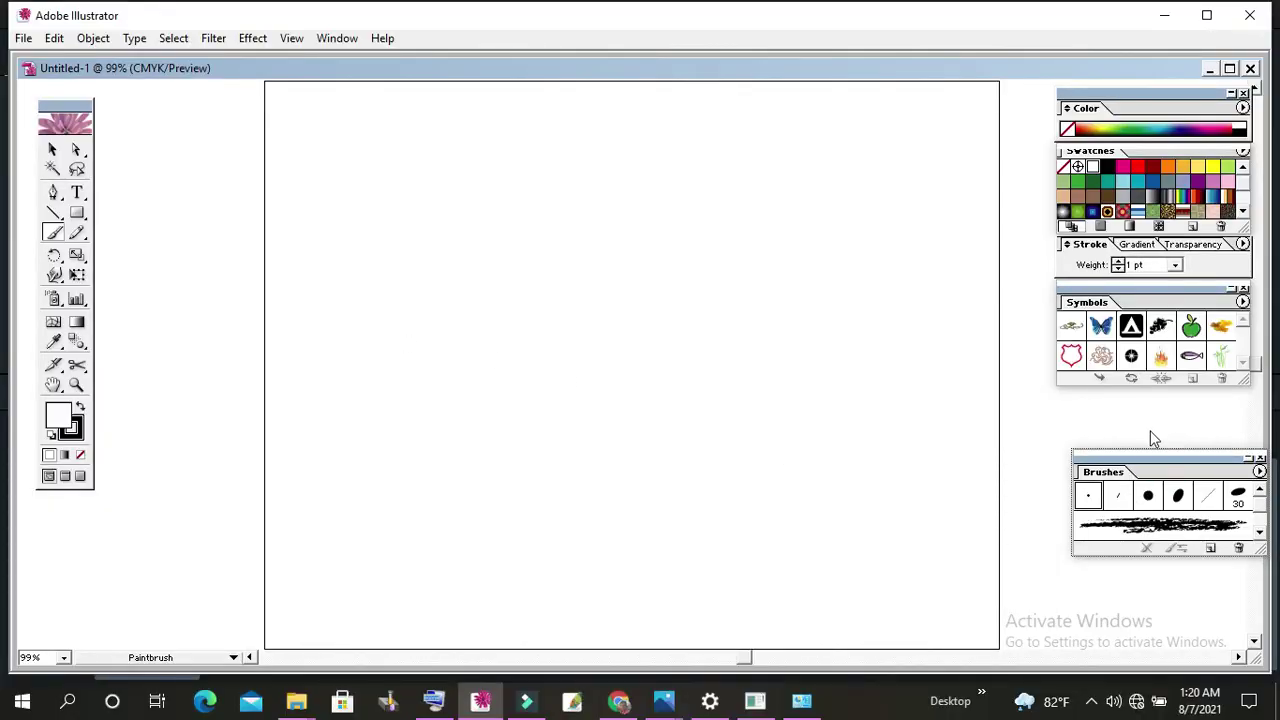
- Raise the Brushes panel and inspect the 3 pt Round and 6 pt Flat calligraphic options without changes
{"action": "left_click_drag", "start_coordinate": [1170, 465], "coordinate": [1145, 418]}
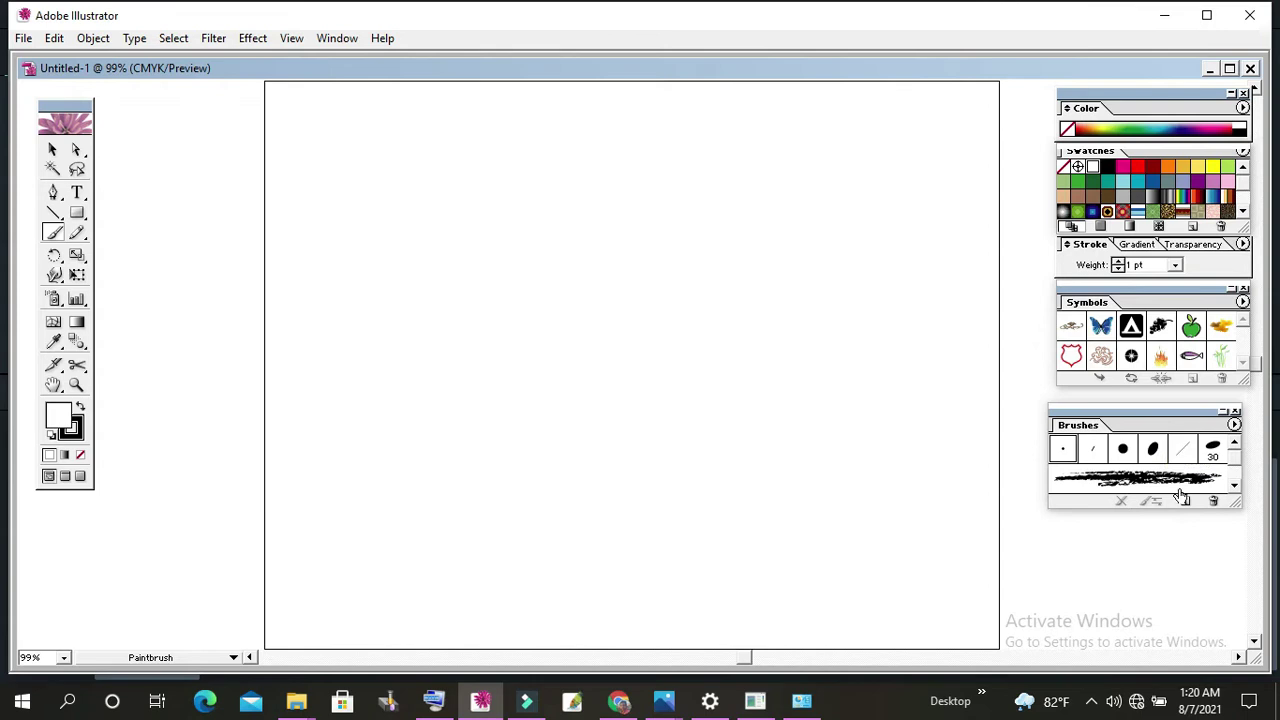
{"action": "left_click", "coordinate": [1061, 452]}
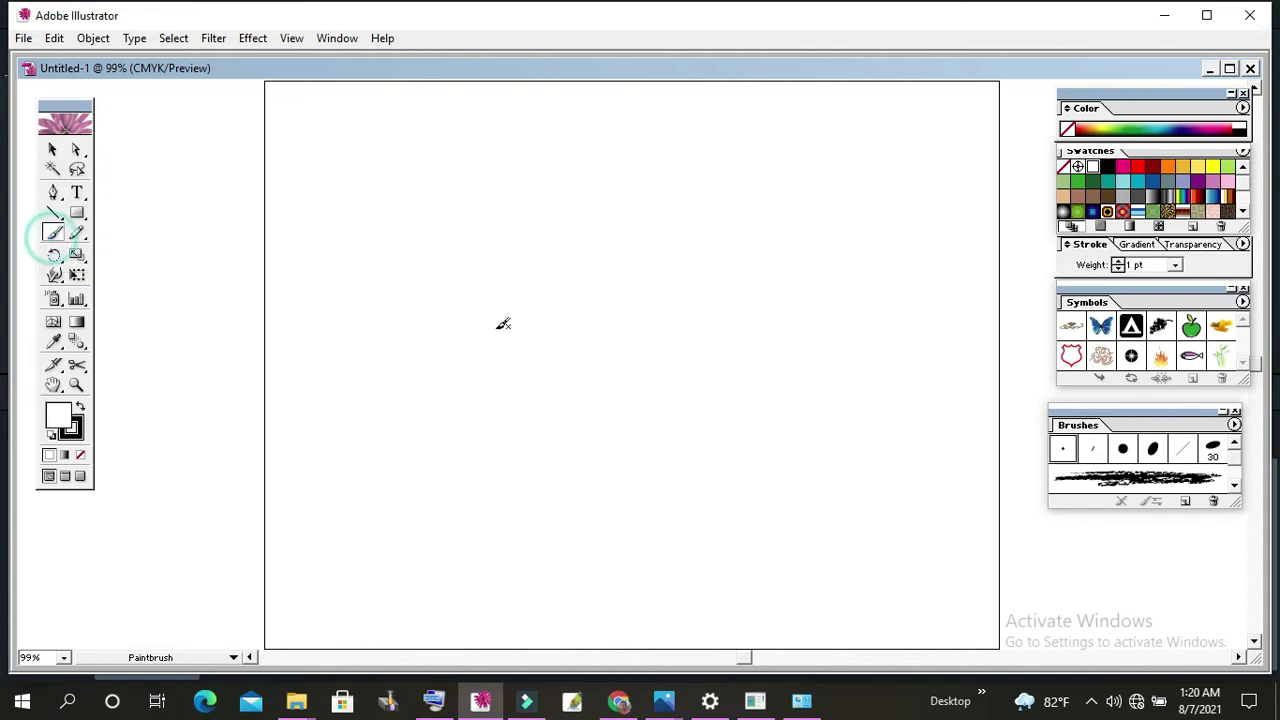
{"action": "double_click", "coordinate": [1066, 452]}
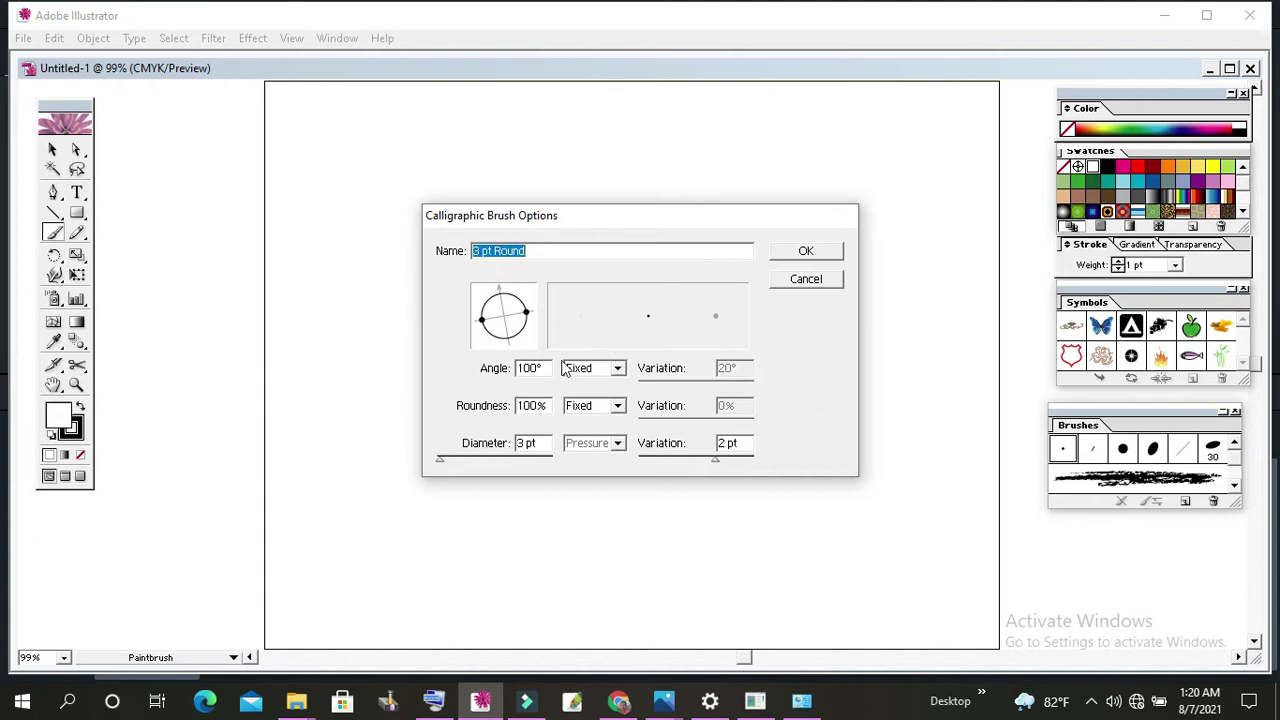
{"action": "left_click", "coordinate": [808, 278]}
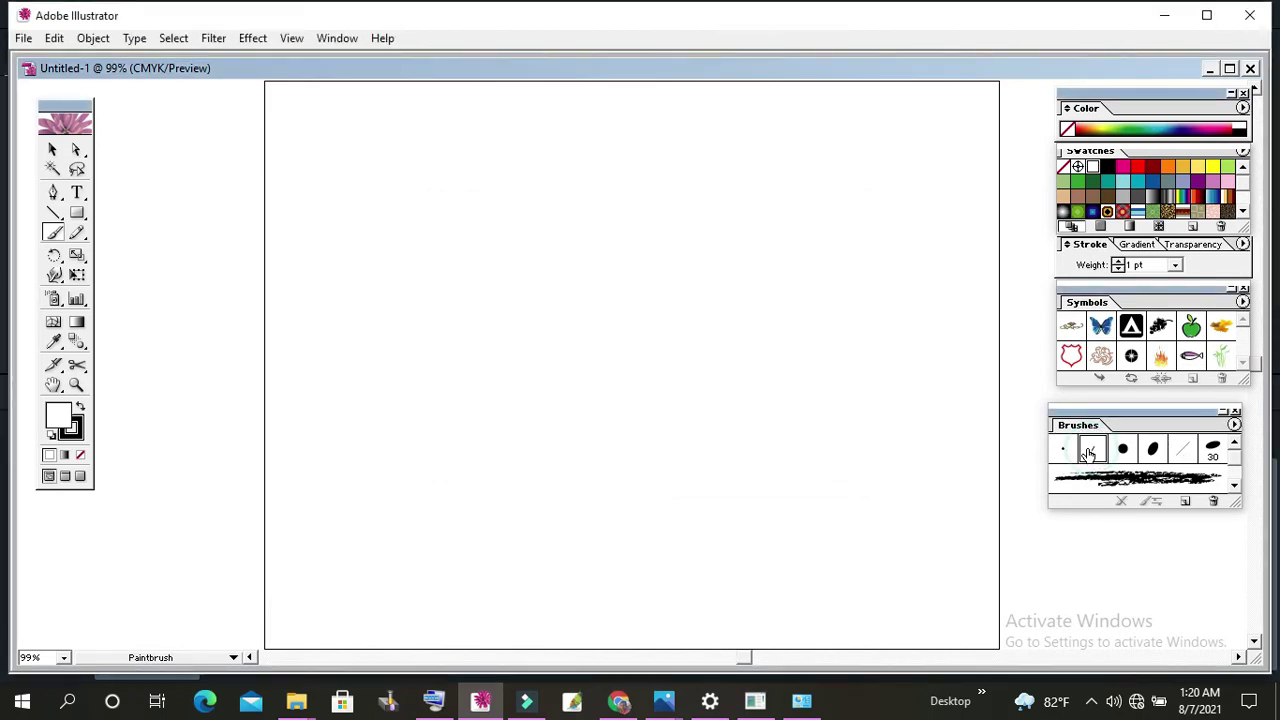
{"action": "double_click", "coordinate": [1092, 451]}
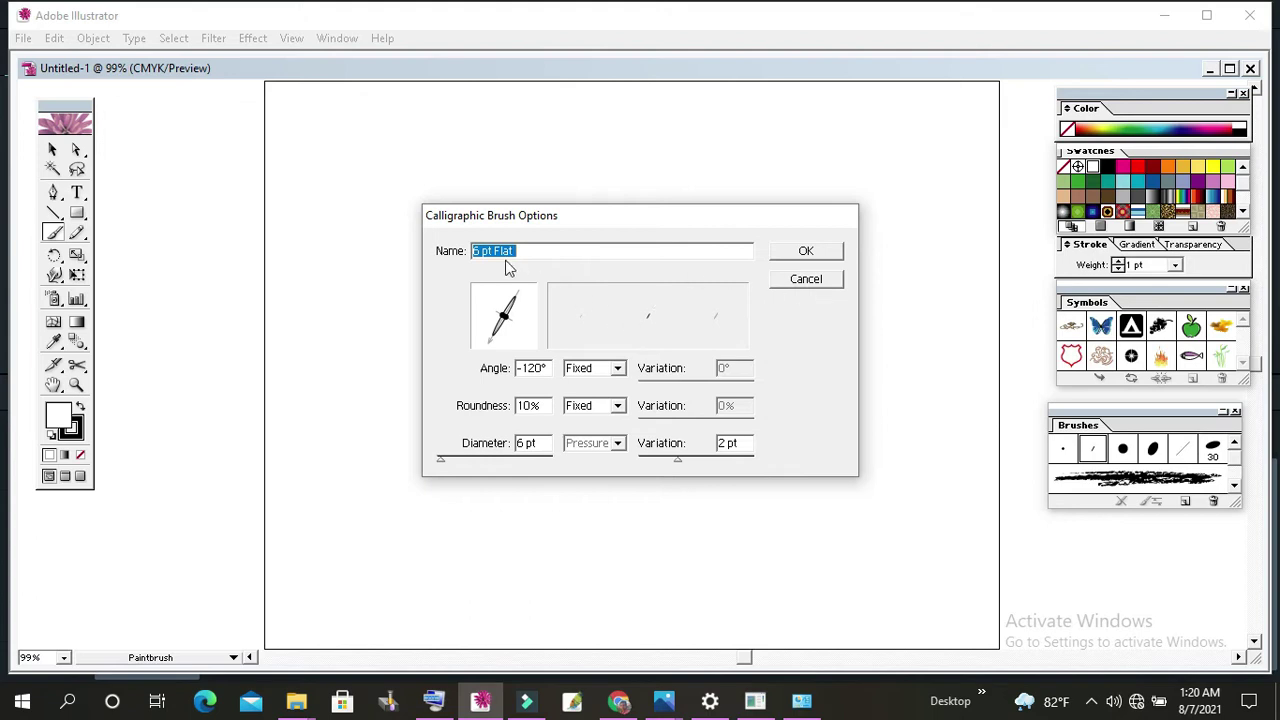
{"action": "left_click", "coordinate": [806, 283]}
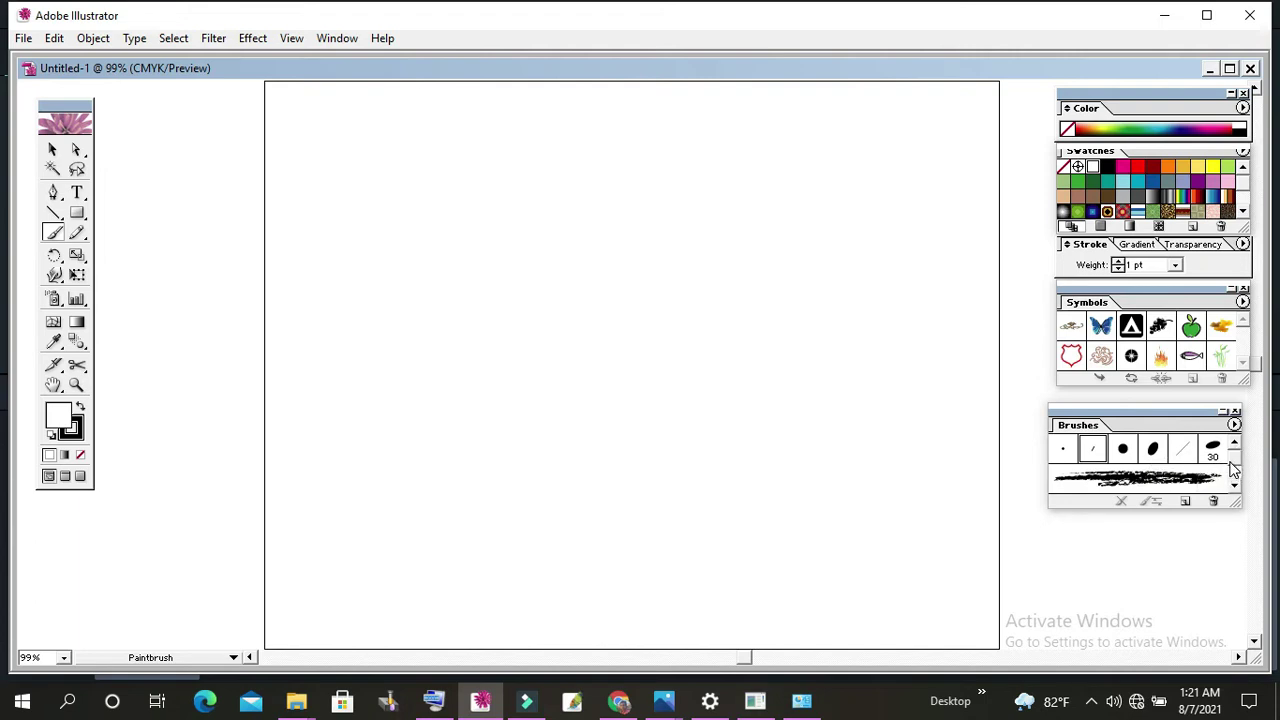
- Paint a thin wavy stroke across the upper page with the 3 pt Round brush
{"action": "left_click_drag", "start_coordinate": [1236, 466], "coordinate": [1232, 477]}
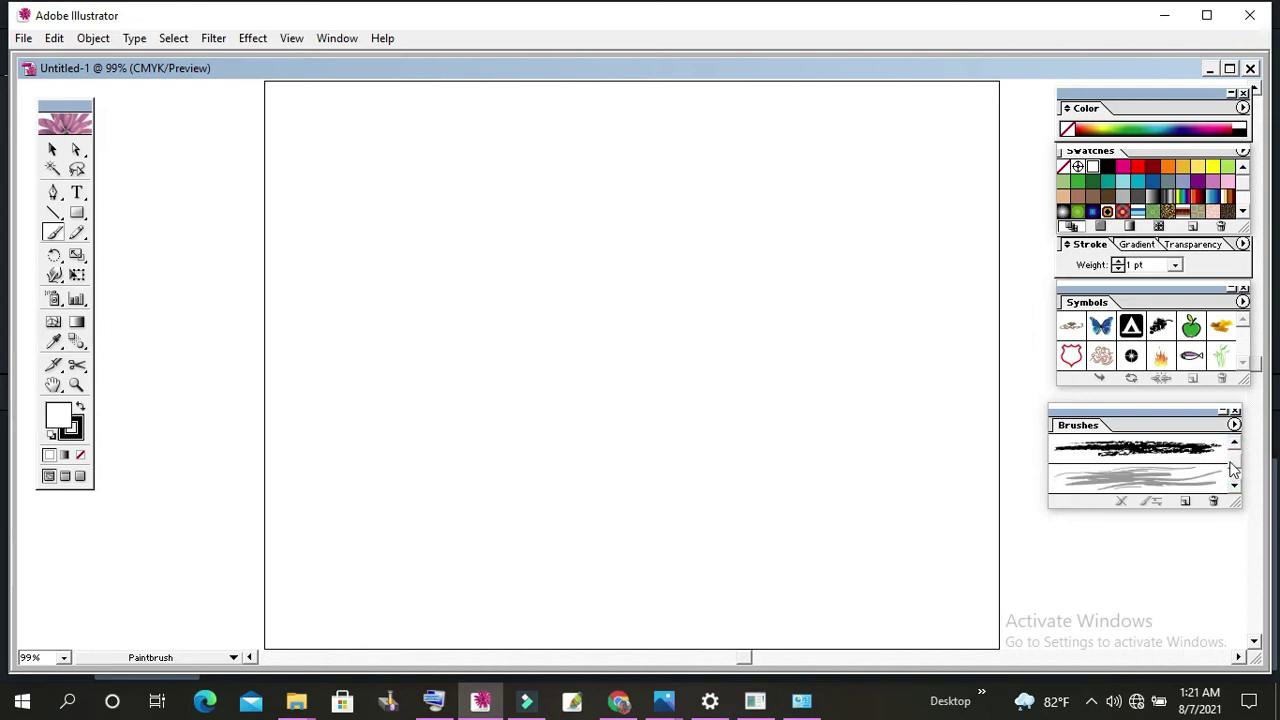
{"action": "scroll", "coordinate": [1230, 470], "scroll_direction": "down", "scroll_amount": 1}
{"action": "scroll", "coordinate": [1230, 470], "scroll_direction": "up", "scroll_amount": 1}
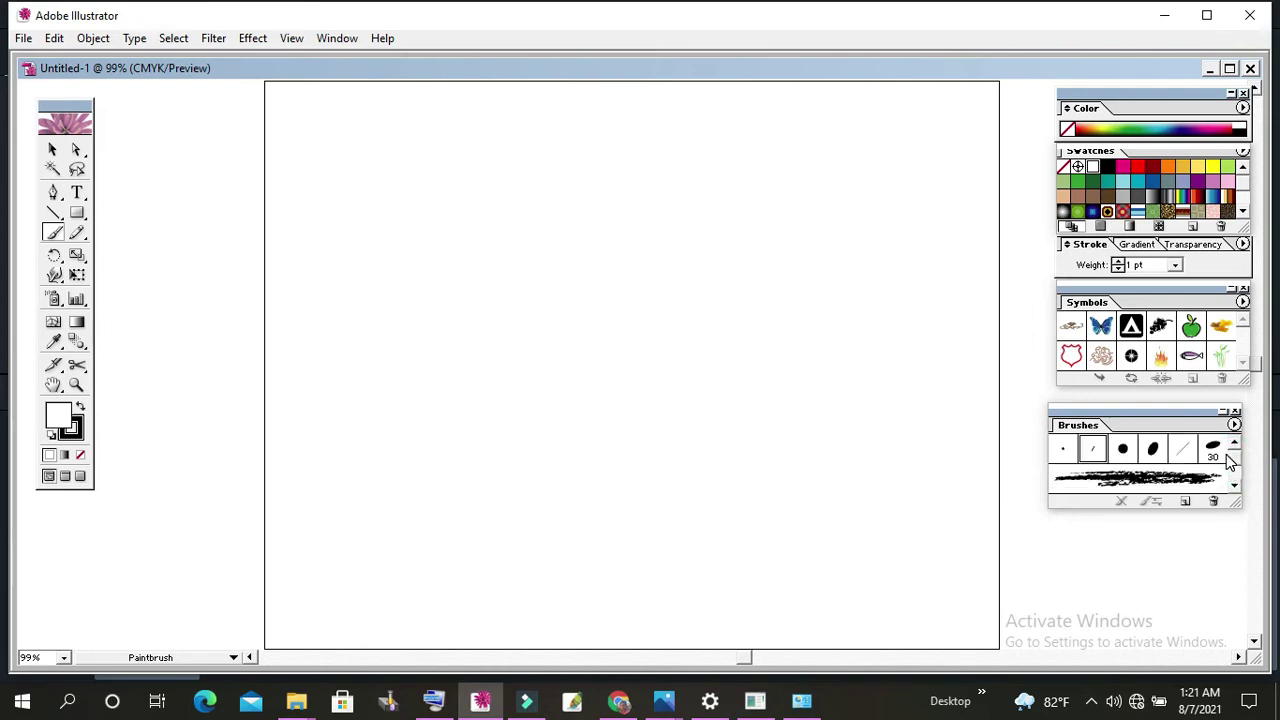
{"action": "left_click", "coordinate": [1064, 450]}
{"action": "left_click_drag", "start_coordinate": [377, 237], "coordinate": [601, 248]}
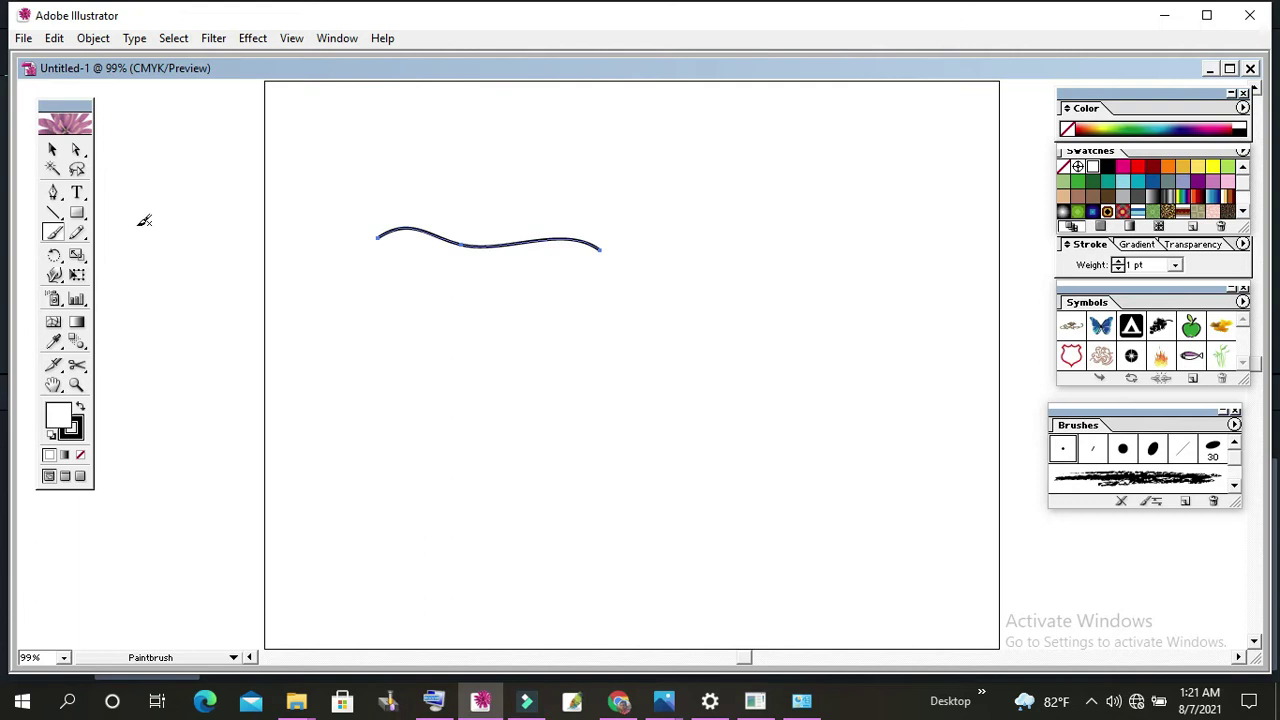
{"action": "left_click", "coordinate": [53, 149]}
{"action": "left_click", "coordinate": [614, 349]}
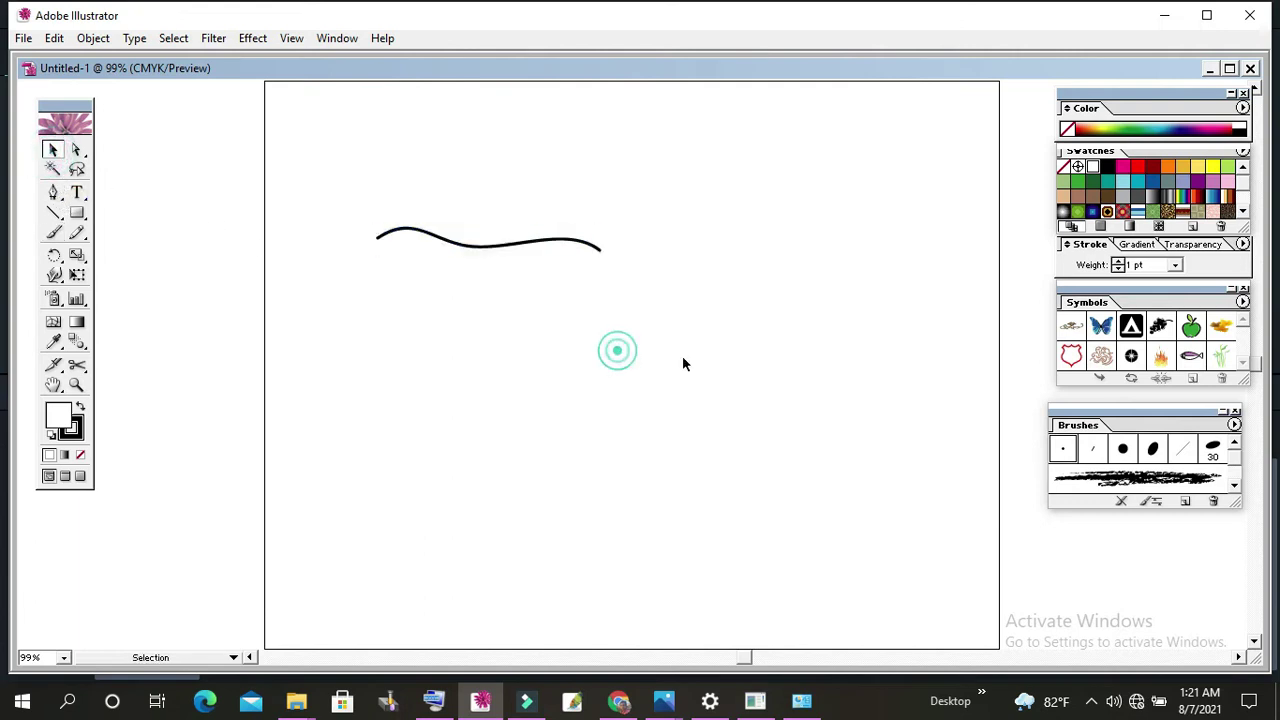
- Paint two wavy strokes below it with the 6 pt Flat and 10 pt Round brushes
{"action": "left_click", "coordinate": [1092, 449]}
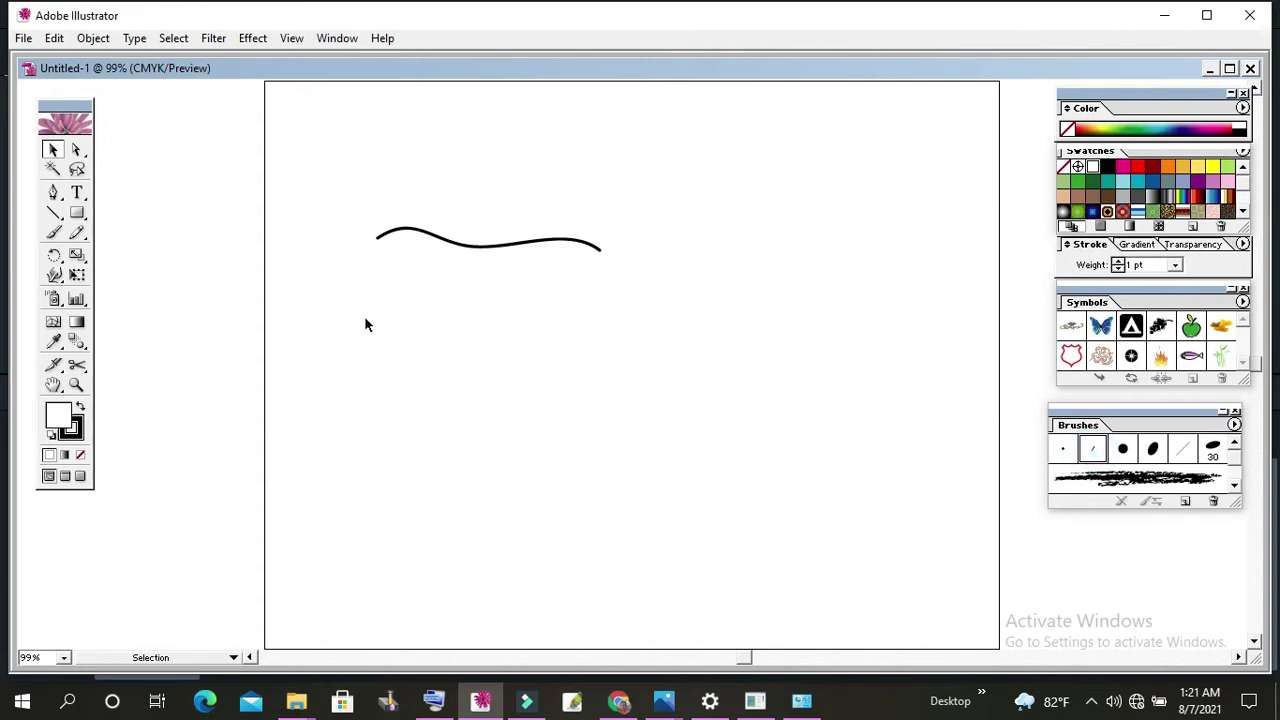
{"action": "left_click", "coordinate": [53, 232]}
{"action": "left_click_drag", "start_coordinate": [448, 328], "coordinate": [656, 313]}
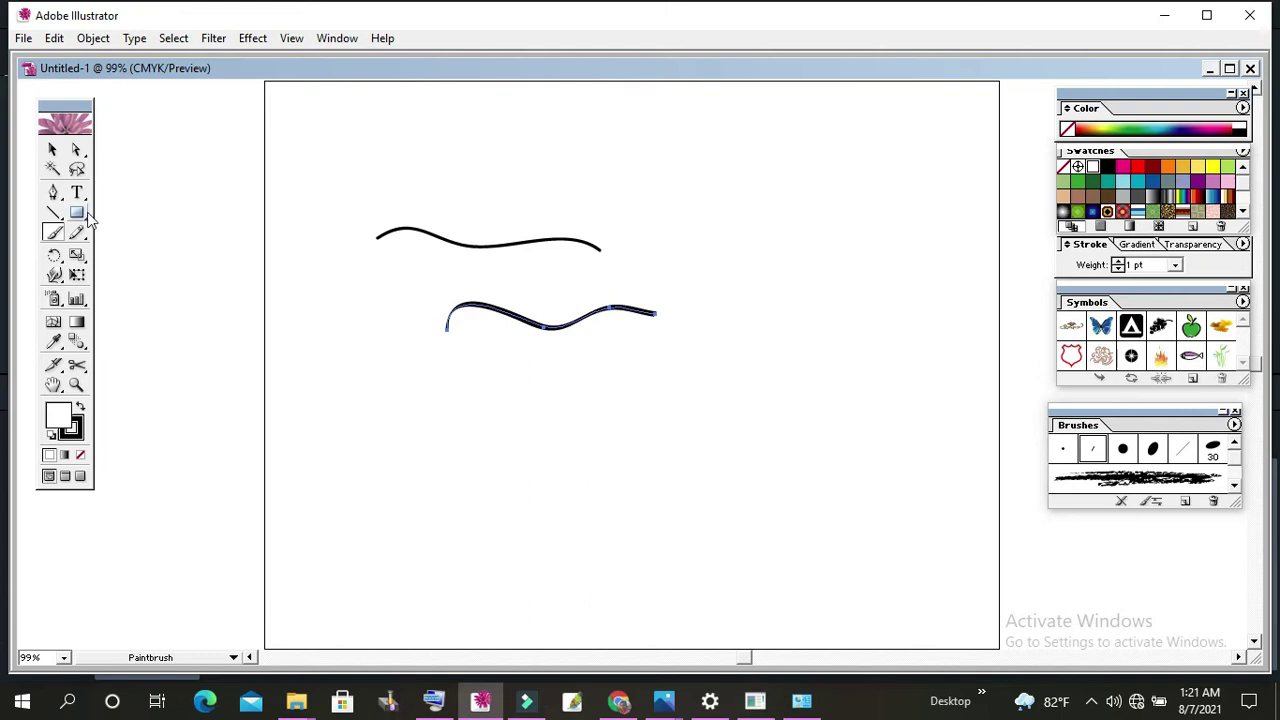
{"action": "left_click", "coordinate": [520, 379]}
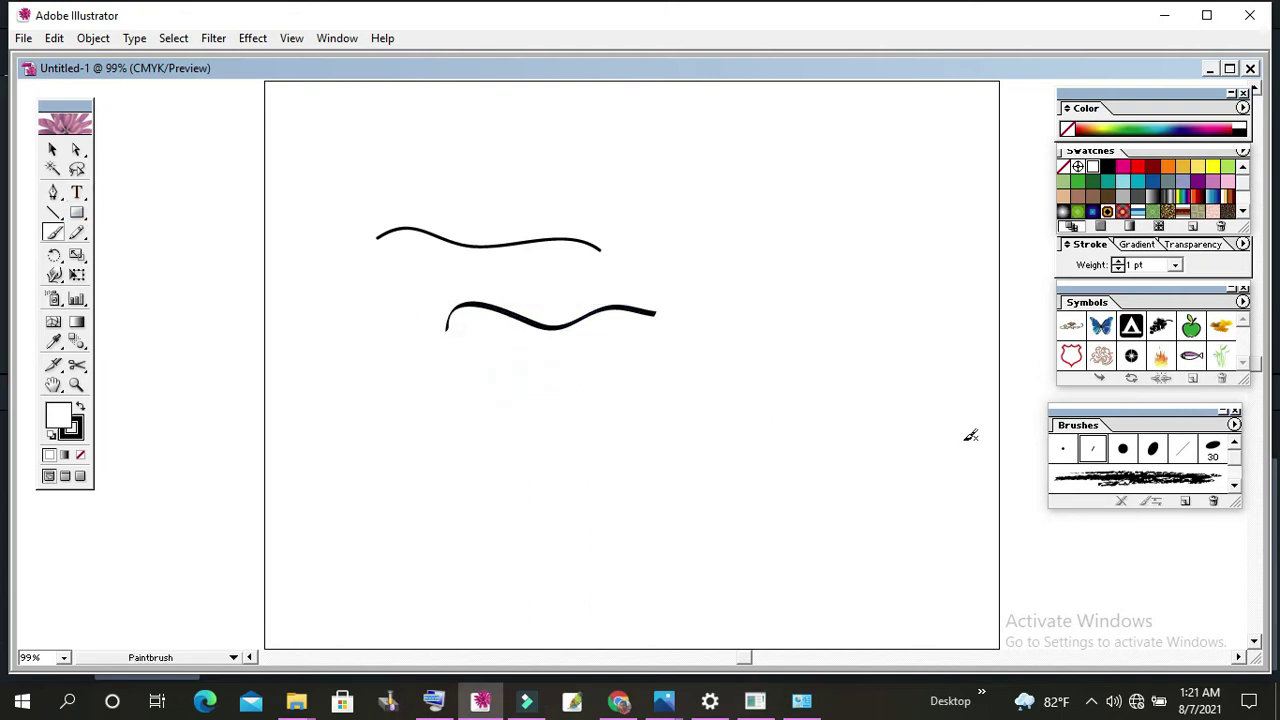
{"action": "left_click", "coordinate": [1123, 450]}
{"action": "left_click_drag", "start_coordinate": [442, 395], "coordinate": [670, 377]}
{"action": "key", "text": "v"}
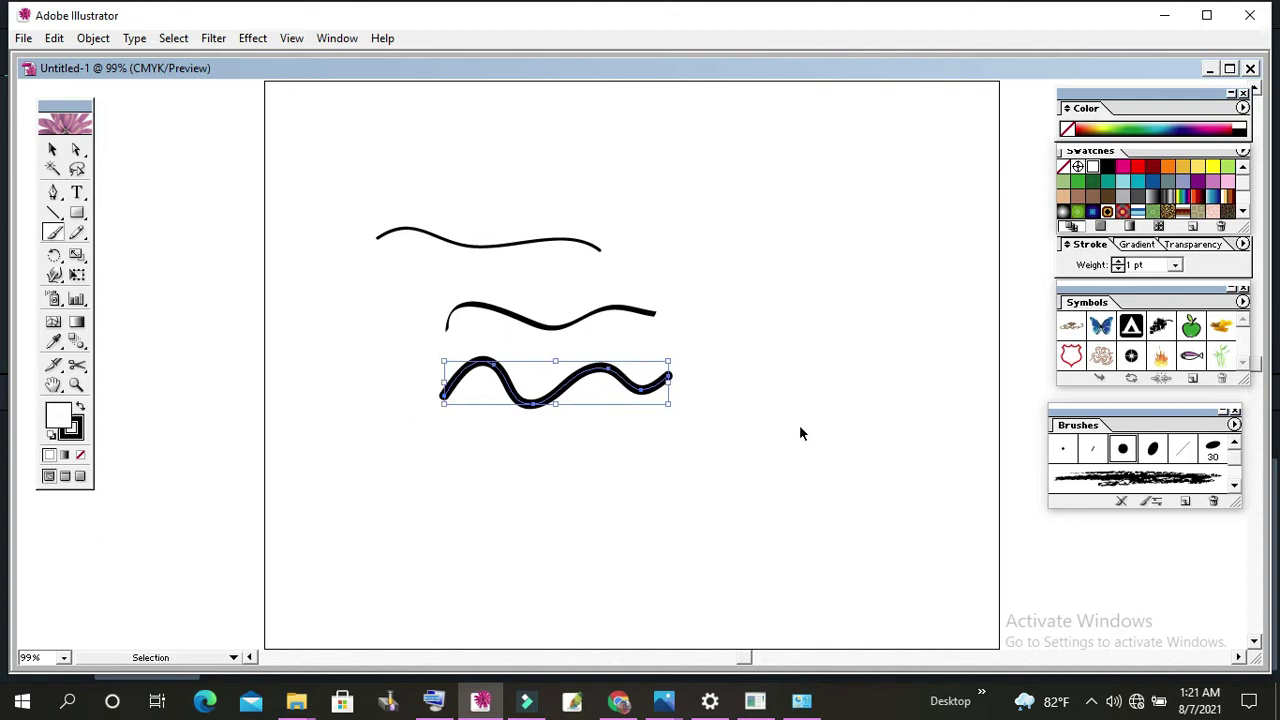
{"action": "key", "text": "b"}
{"action": "left_click", "coordinate": [798, 432], "text": "ctrl"}
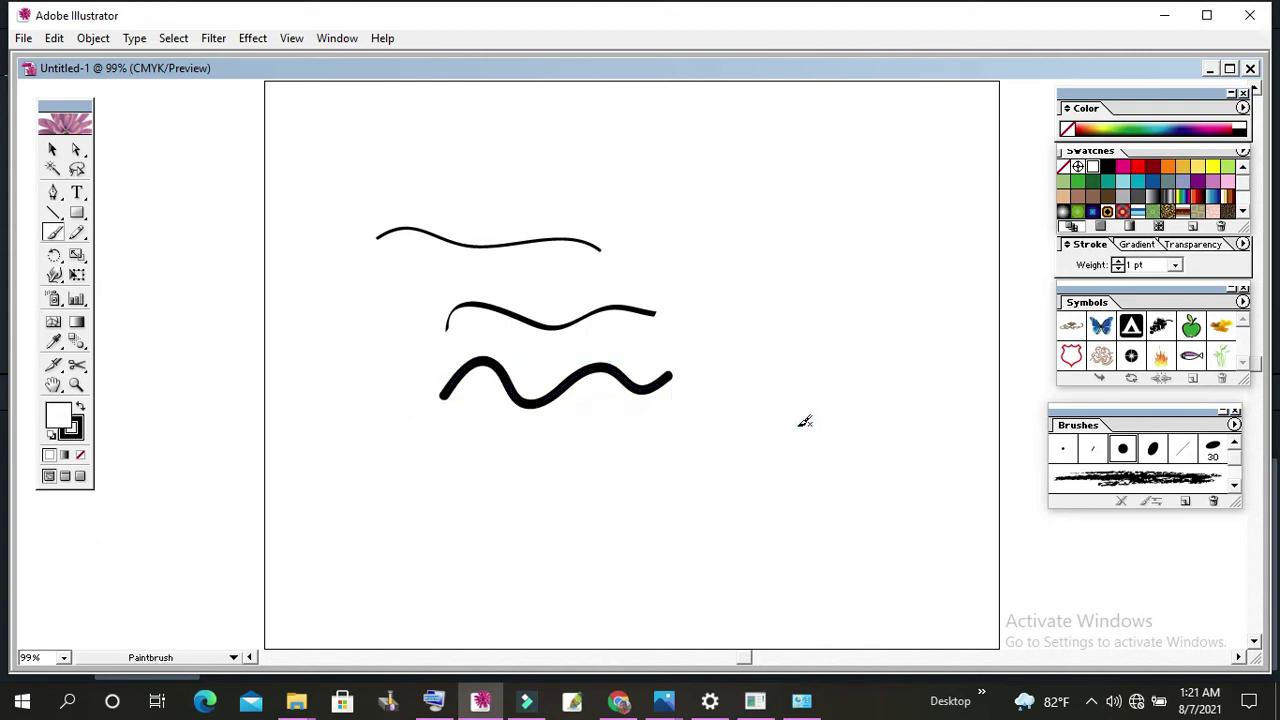
- Paint two more wavy strokes below with the 15 pt Oval and 20 pt Flat brushes
{"action": "left_click", "coordinate": [1153, 456]}
{"action": "left_click_drag", "start_coordinate": [441, 471], "coordinate": [668, 462]}
{"action": "key", "text": "ctrl"}
{"action": "left_click", "coordinate": [738, 458], "text": "ctrl"}
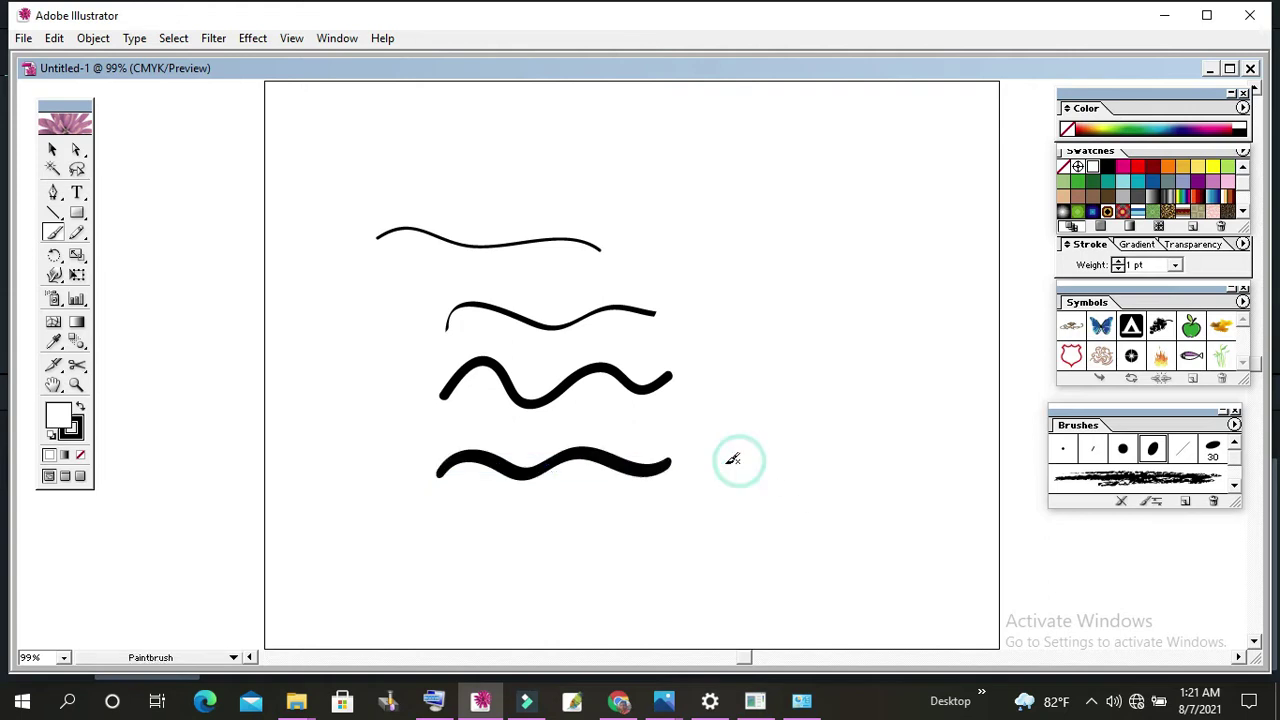
{"action": "left_click", "coordinate": [1186, 452]}
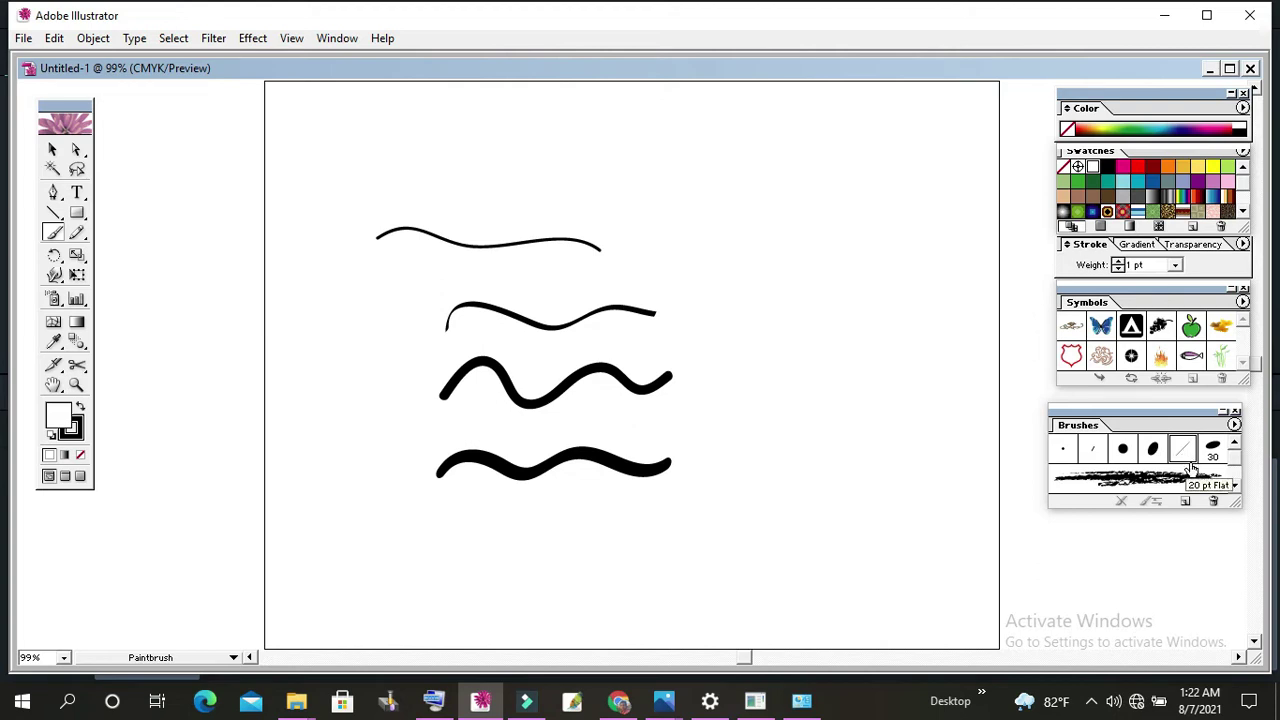
{"action": "left_click_drag", "start_coordinate": [434, 545], "coordinate": [860, 518]}
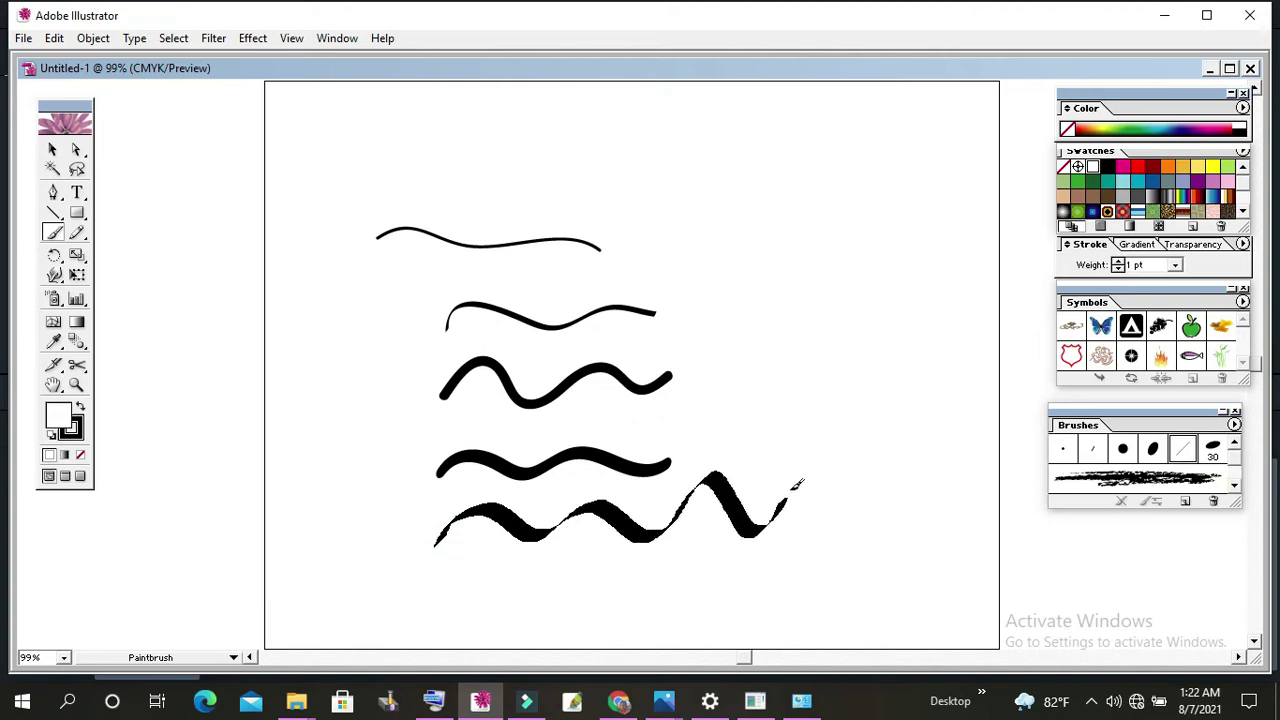
{"action": "left_click", "coordinate": [906, 489], "text": "ctrl"}
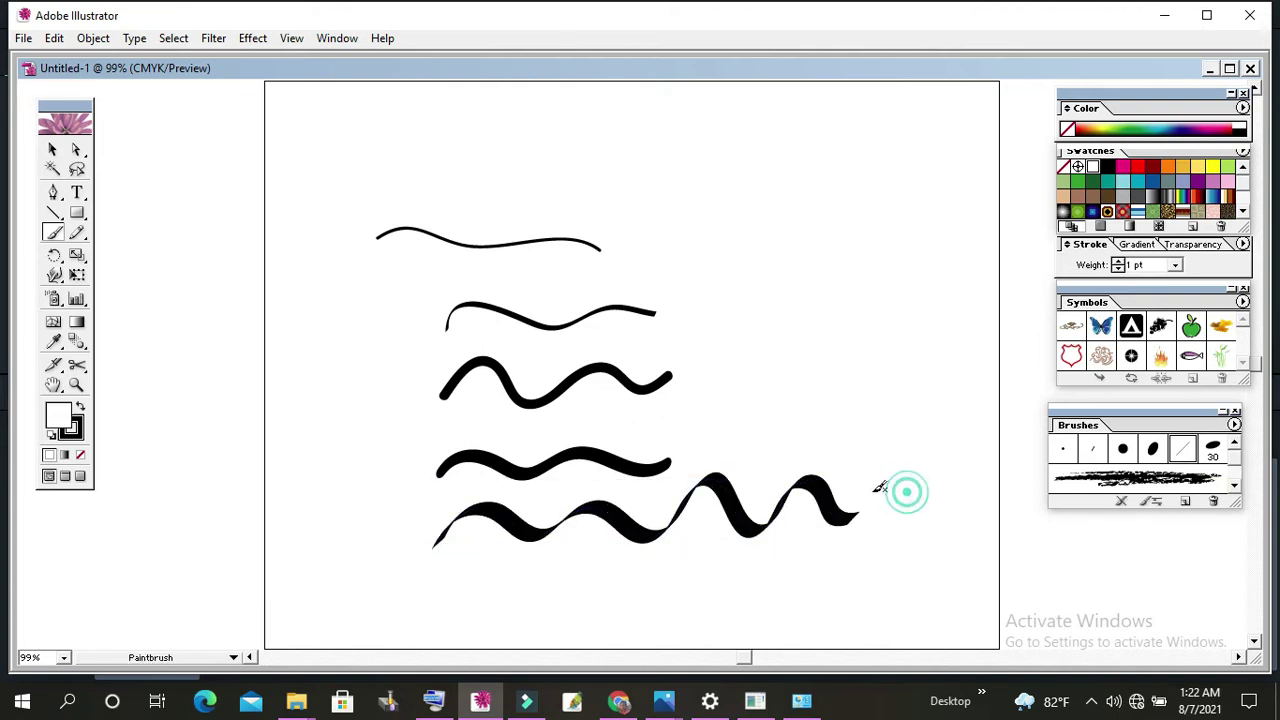
{"action": "left_click", "coordinate": [1213, 455]}
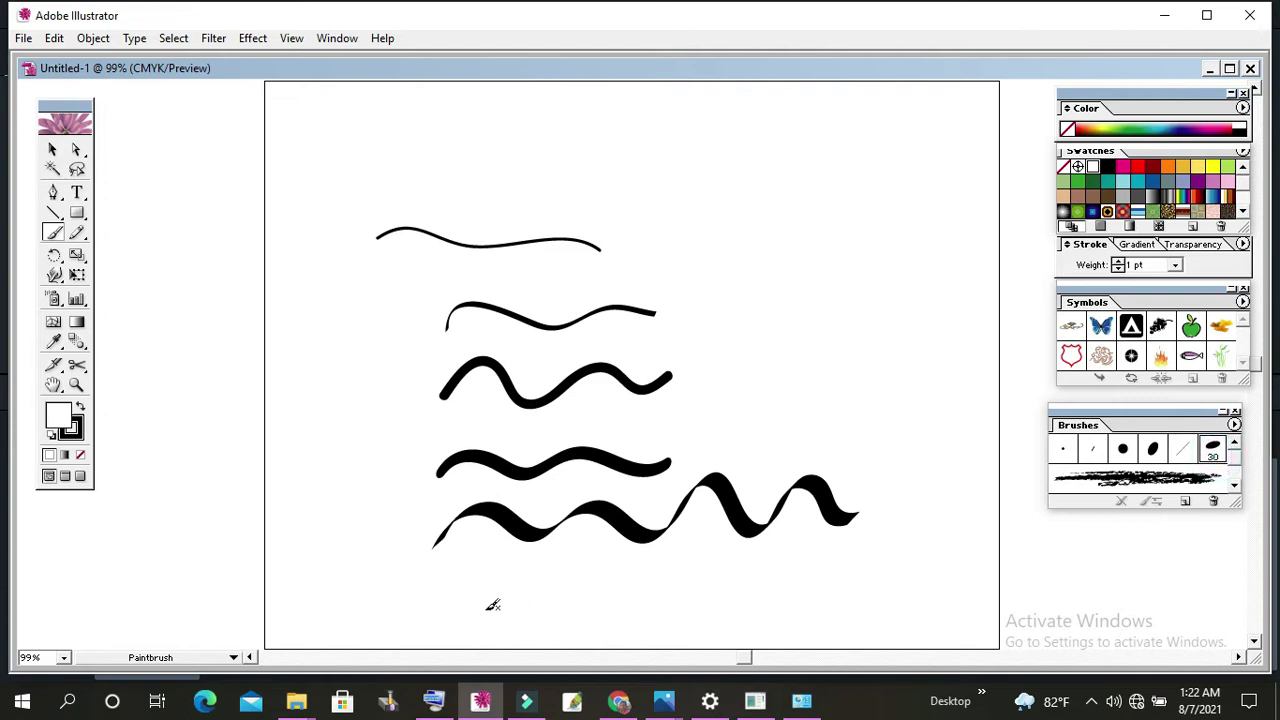
- Paint a sixth wavy stroke along the bottom with the 30 pt brush, then restyle it 10 pt Round
{"action": "mouse_move", "coordinate": [465, 603]}
{"action": "left_mouse_down"}
{"action": "mouse_move", "coordinate": [503, 577]}
{"action": "mouse_move", "coordinate": [935, 548]}
{"action": "left_mouse_up"}
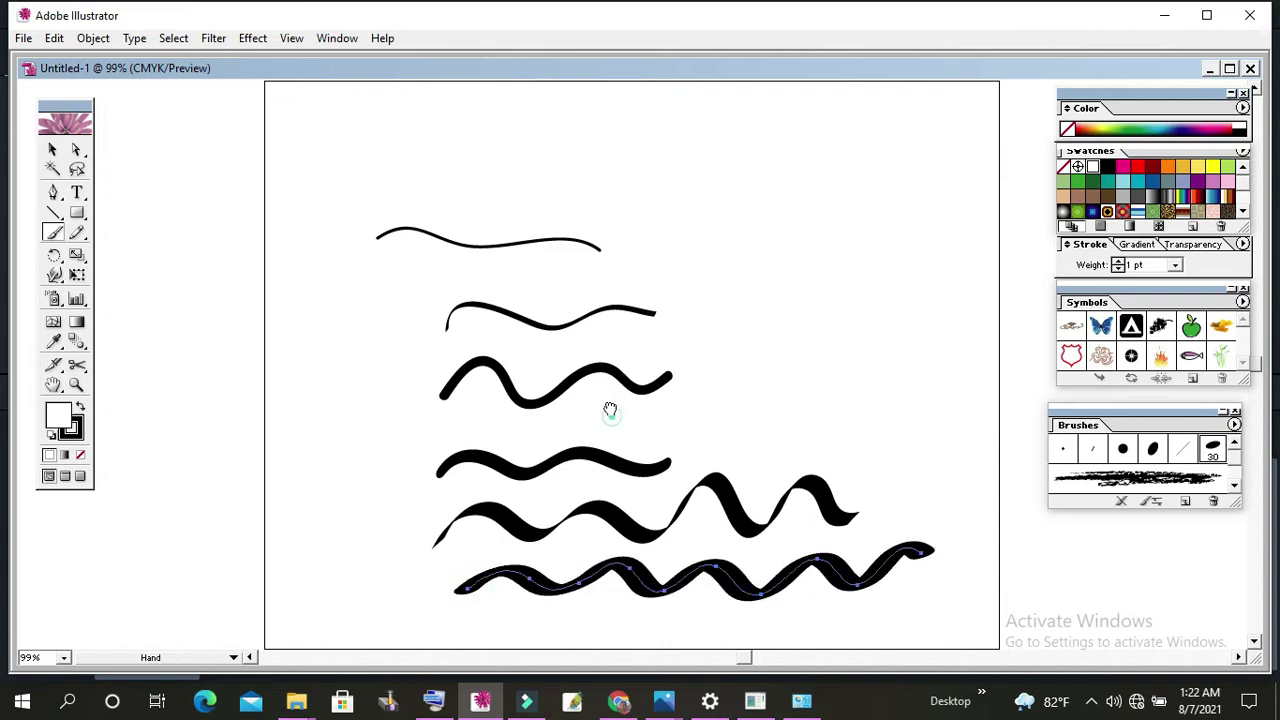
{"action": "left_click_drag", "start_coordinate": [610, 412], "coordinate": [591, 337]}
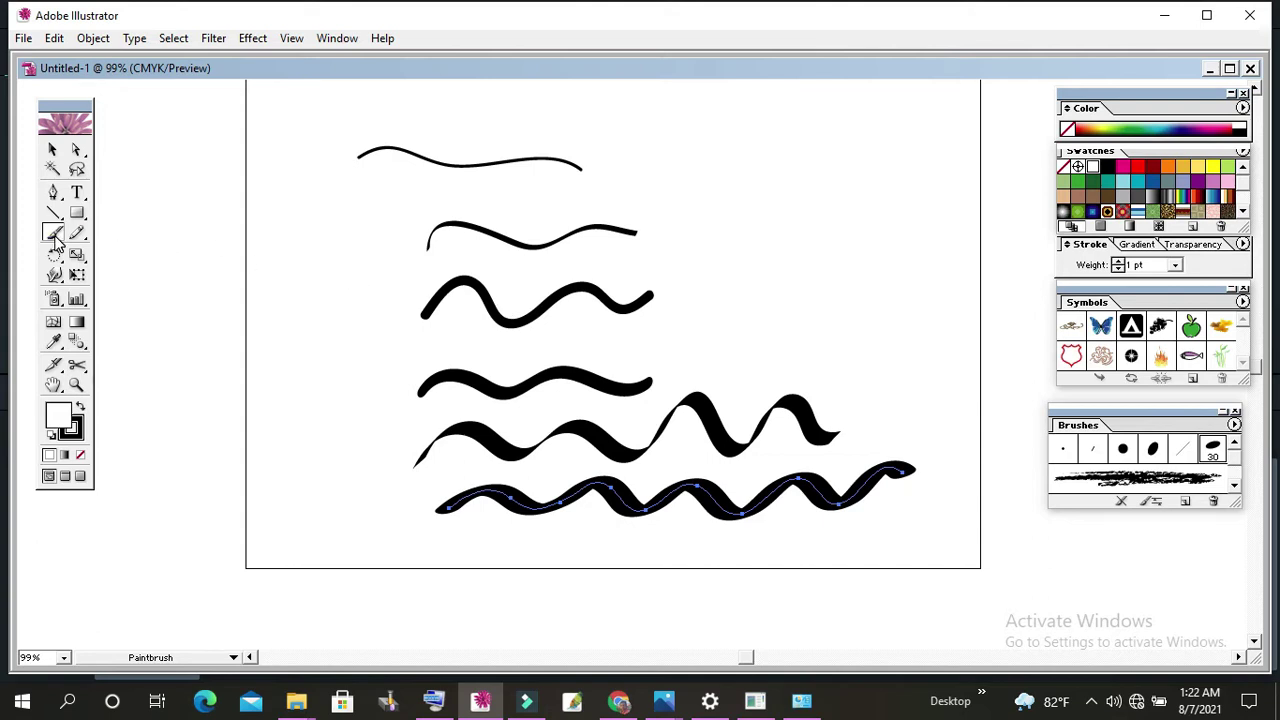
{"action": "key", "text": "space"}
{"action": "left_click_drag", "start_coordinate": [549, 310], "coordinate": [346, 334]}
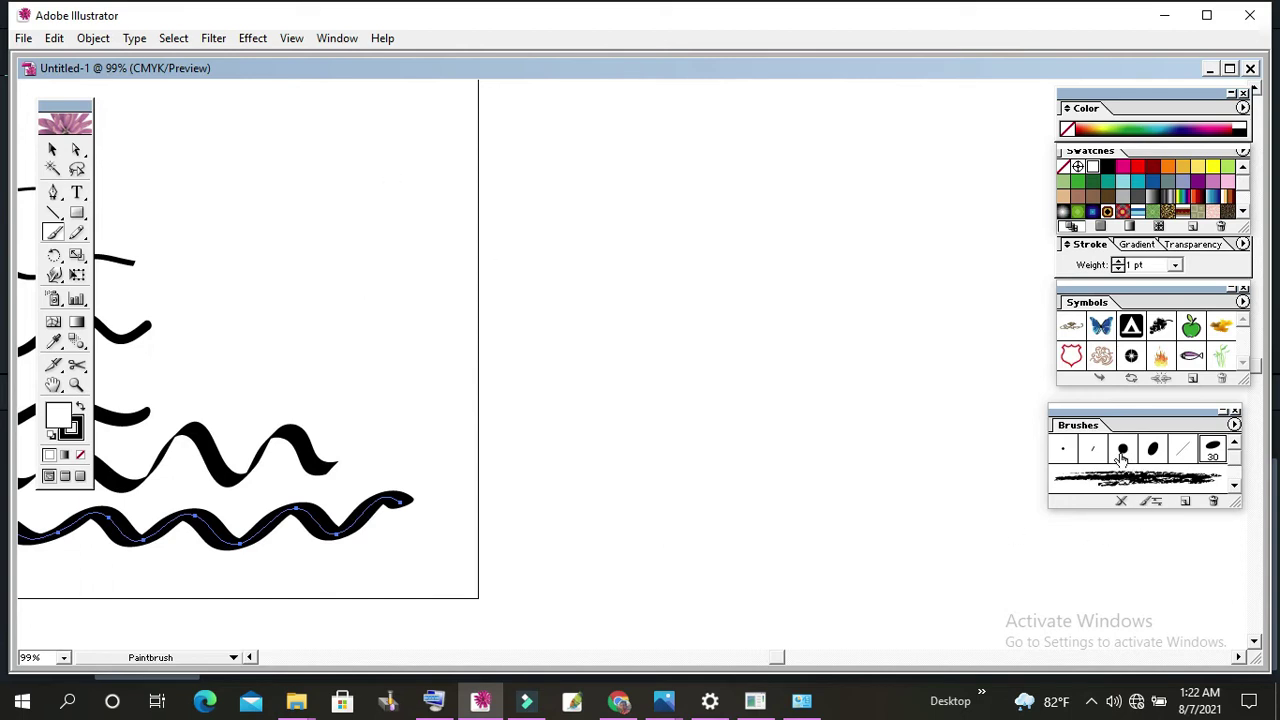
{"action": "left_click", "coordinate": [1121, 450]}
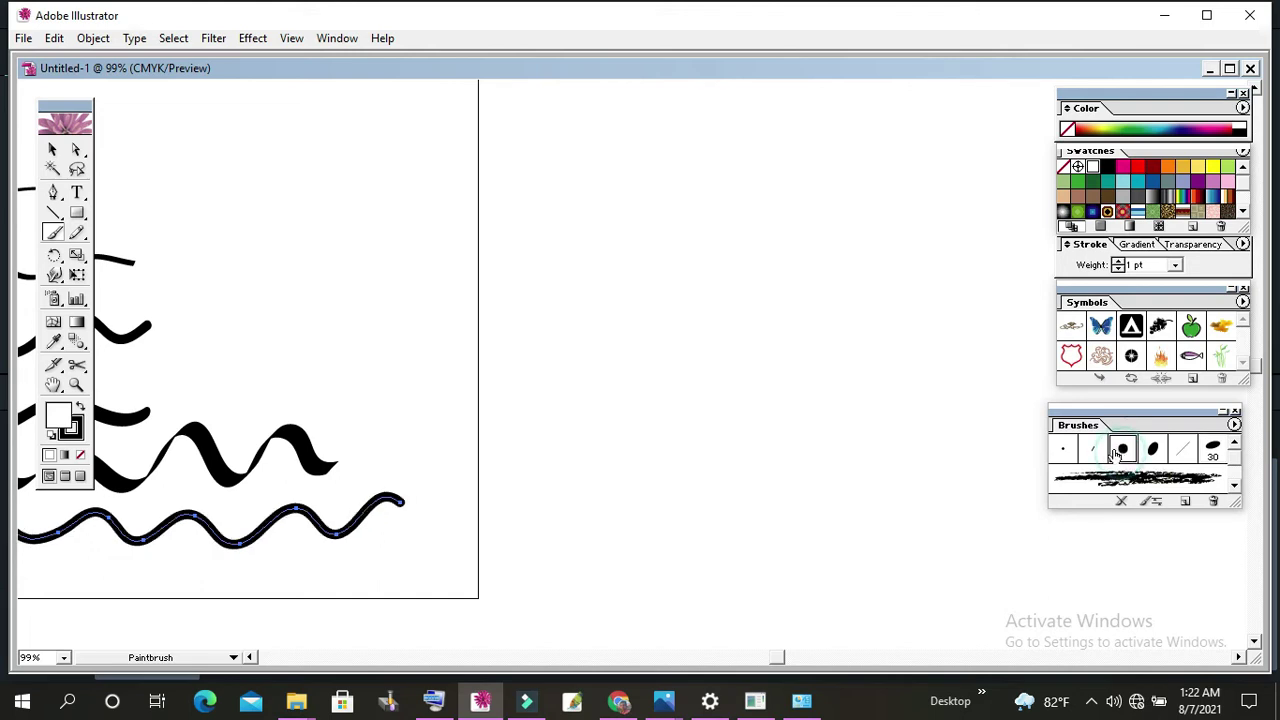
- Hand-paint the Bengali letters ক, খ, গ and ঘ, then pan to empty canvas below them
{"action": "left_click_drag", "start_coordinate": [595, 188], "coordinate": [633, 222]}
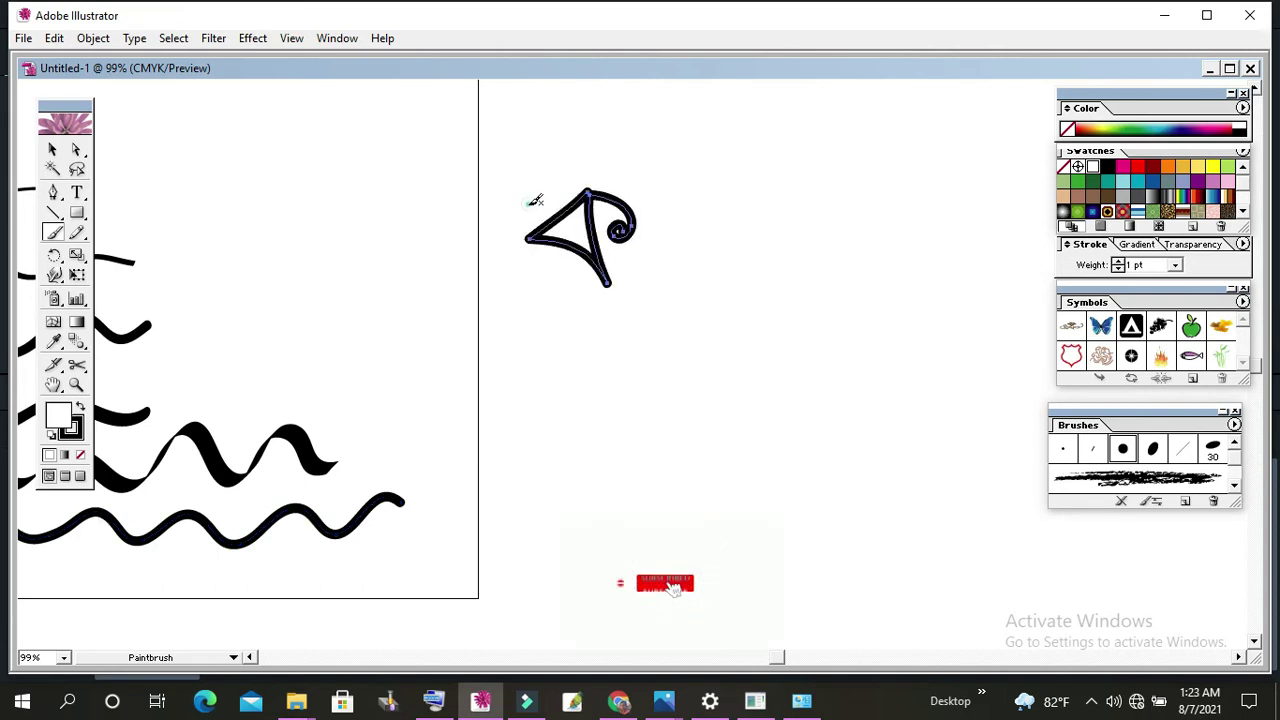
{"action": "left_click_drag", "start_coordinate": [528, 204], "coordinate": [650, 185]}
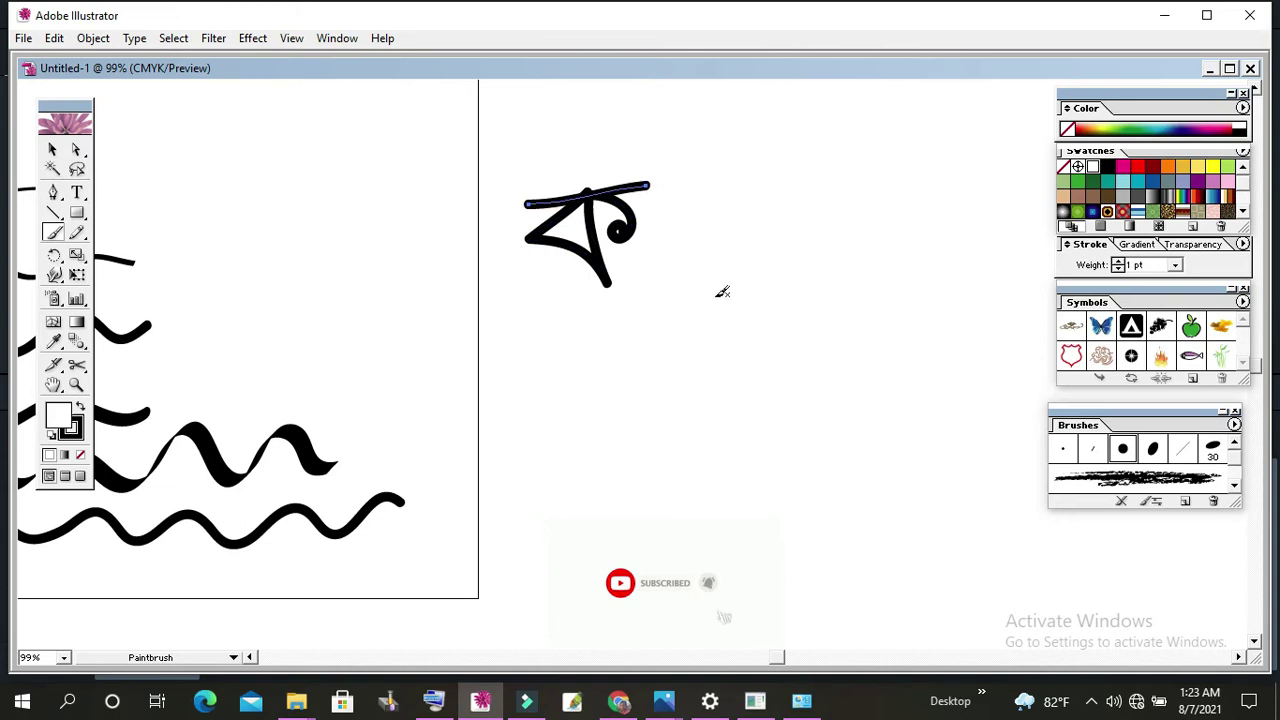
{"action": "left_click_drag", "start_coordinate": [722, 291], "coordinate": [448, 316]}
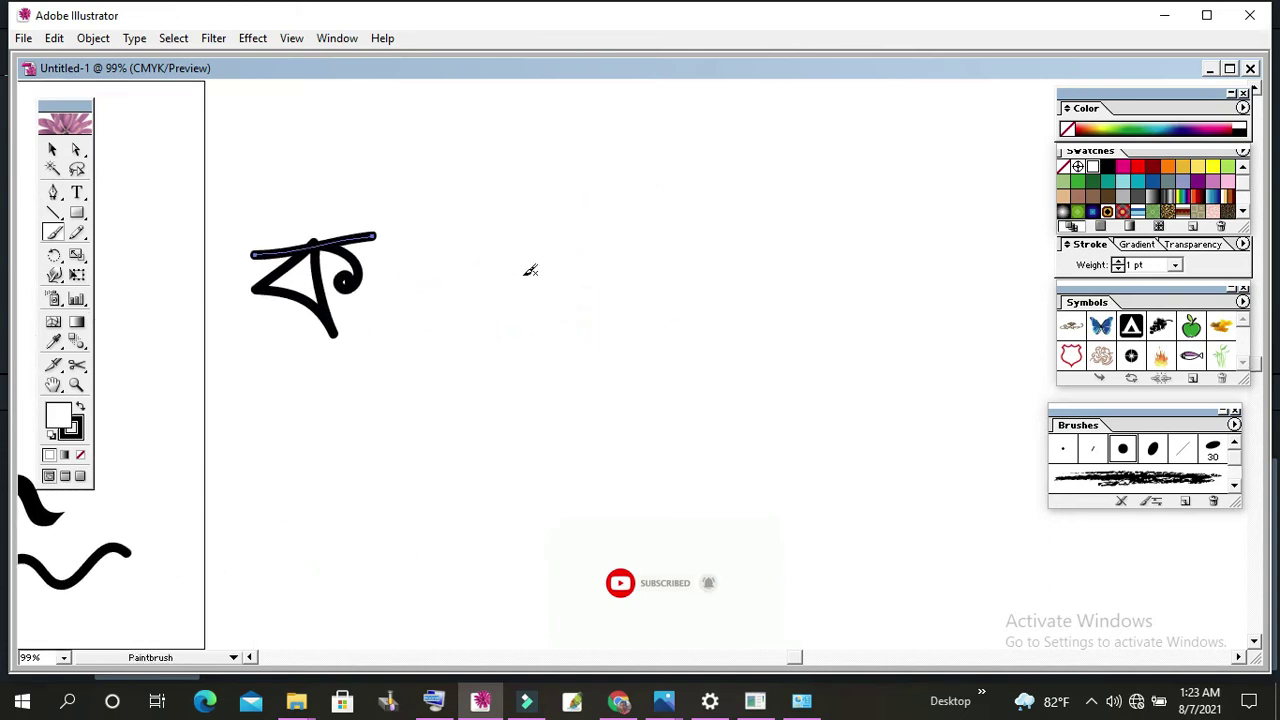
{"action": "mouse_move", "coordinate": [518, 262]}
{"action": "left_mouse_down"}
{"action": "mouse_move", "coordinate": [525, 235]}
{"action": "mouse_move", "coordinate": [595, 258]}
{"action": "mouse_move", "coordinate": [589, 192]}
{"action": "left_mouse_up"}
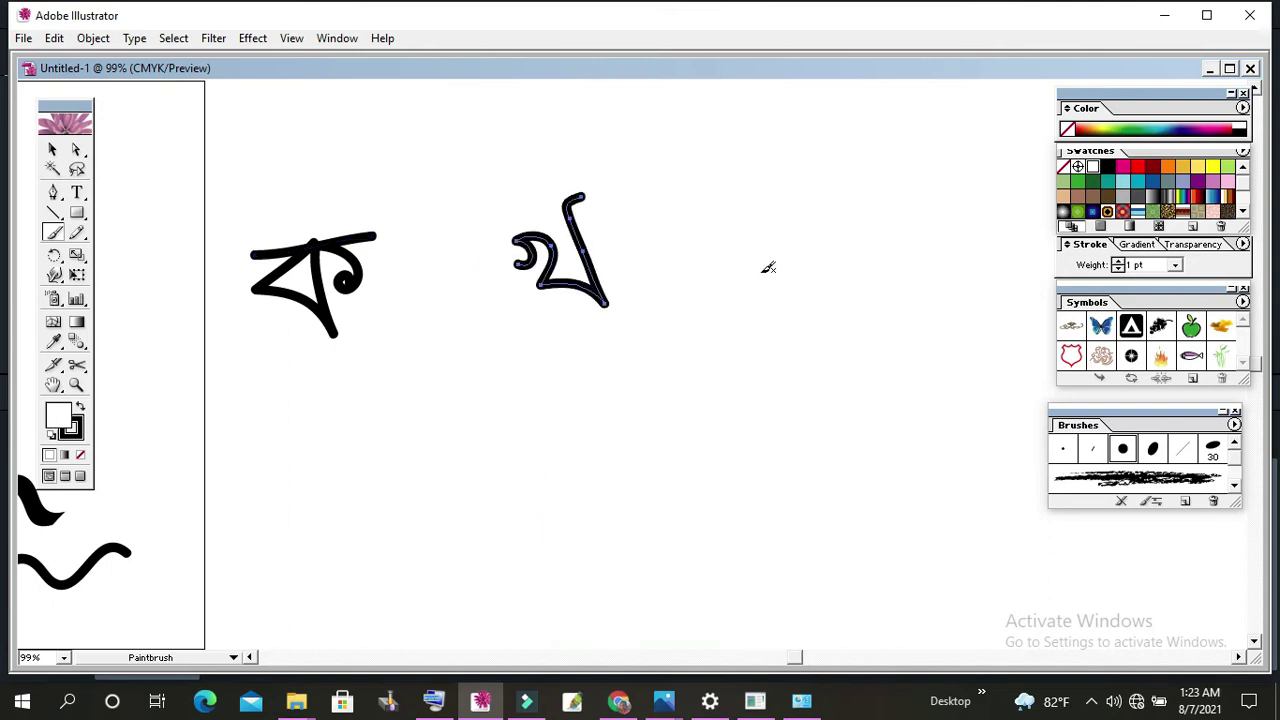
{"action": "scroll", "coordinate": [650, 326], "scroll_direction": "right", "scroll_amount": 5}
{"action": "scroll", "coordinate": [650, 326], "scroll_direction": "up", "scroll_amount": 1}
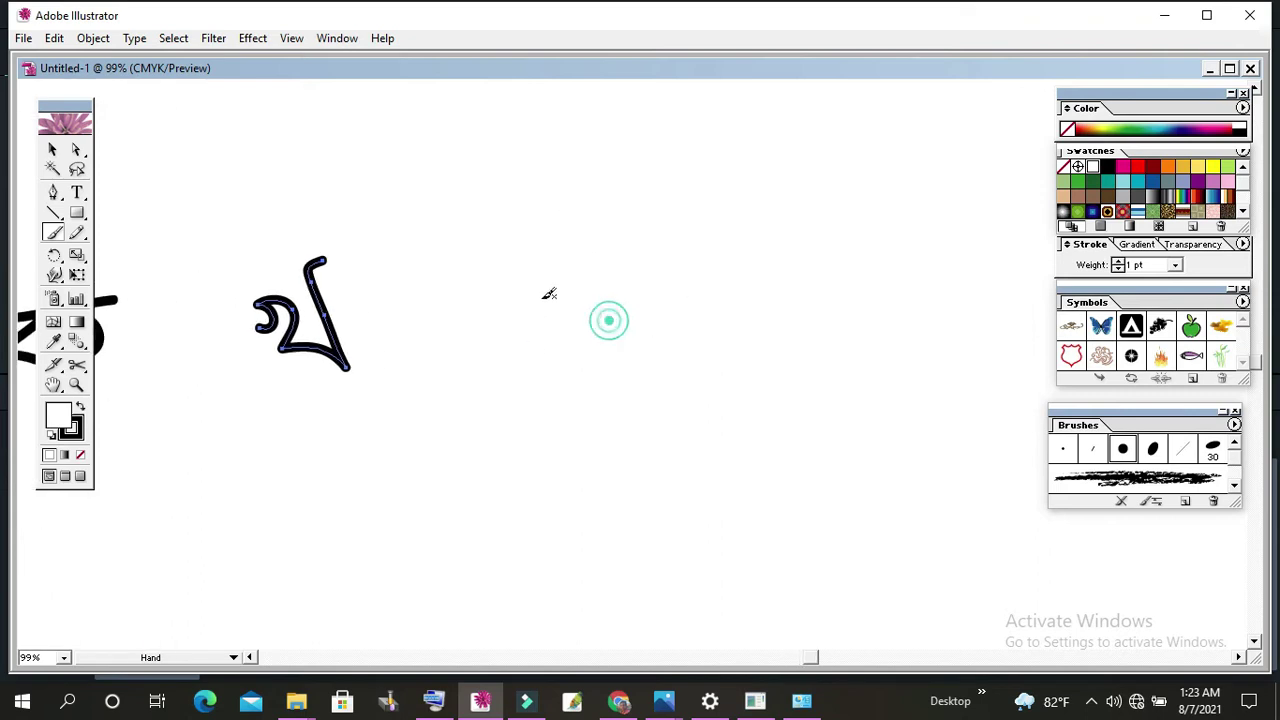
{"action": "mouse_move", "coordinate": [505, 276]}
{"action": "left_mouse_down"}
{"action": "mouse_move", "coordinate": [484, 246]}
{"action": "mouse_move", "coordinate": [560, 157]}
{"action": "left_mouse_up"}
{"action": "key", "text": "space"}
{"action": "left_click_drag", "start_coordinate": [567, 350], "coordinate": [472, 405]}
{"action": "mouse_move", "coordinate": [602, 205]}
{"action": "left_mouse_down"}
{"action": "mouse_move", "coordinate": [578, 302]}
{"action": "mouse_move", "coordinate": [638, 175]}
{"action": "mouse_move", "coordinate": [672, 166]}
{"action": "left_mouse_up"}
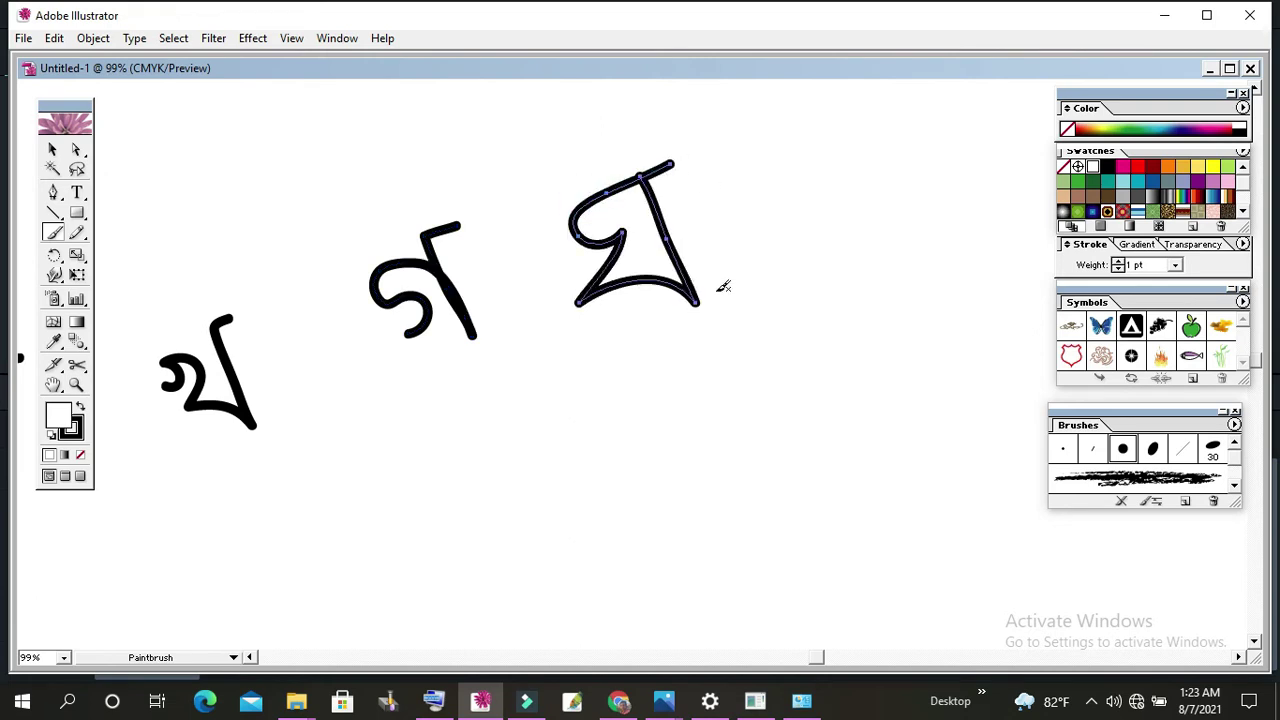
{"action": "mouse_move", "coordinate": [557, 389]}
{"action": "left_mouse_down"}
{"action": "mouse_move", "coordinate": [680, 326]}
{"action": "mouse_move", "coordinate": [614, 343]}
{"action": "mouse_move", "coordinate": [589, 401]}
{"action": "left_mouse_up"}
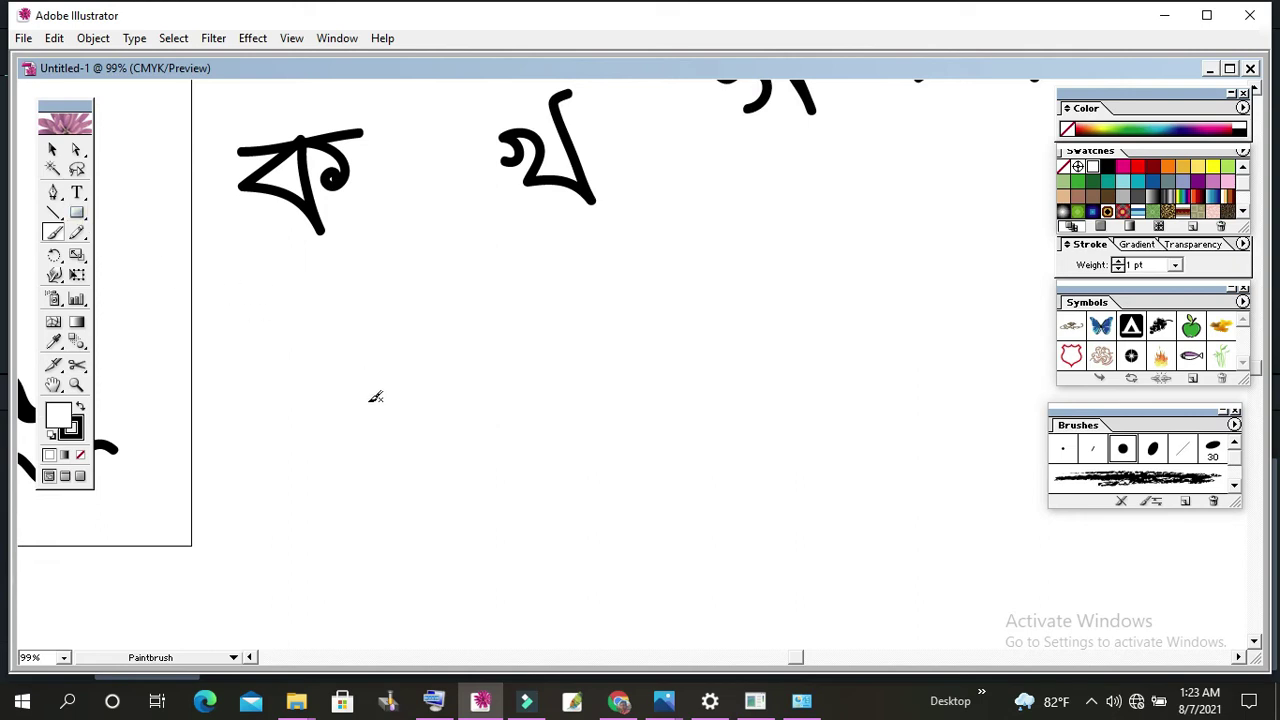
- Paint a sweeping S-curve below the letters that ends in a spiral
{"action": "left_click_drag", "start_coordinate": [367, 430], "coordinate": [546, 349]}
{"action": "left_click_drag", "start_coordinate": [367, 430], "coordinate": [546, 345]}
{"action": "left_click_drag", "start_coordinate": [351, 410], "coordinate": [612, 279]}
- Surround the curve and spiral with painted teardrop and leaf shapes
{"action": "mouse_move", "coordinate": [352, 352]}
{"action": "left_mouse_down"}
{"action": "mouse_move", "coordinate": [420, 322]}
{"action": "mouse_move", "coordinate": [520, 310]}
{"action": "left_mouse_up"}
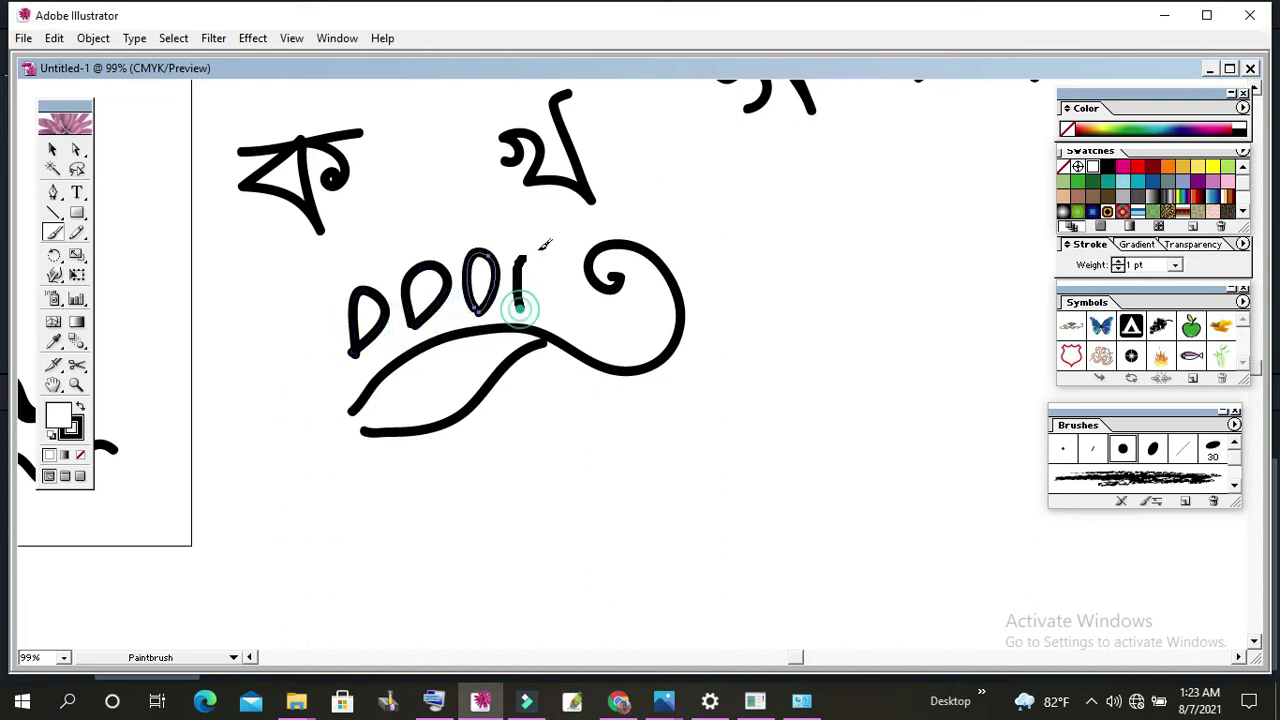
{"action": "mouse_move", "coordinate": [405, 462]}
{"action": "left_mouse_down"}
{"action": "mouse_move", "coordinate": [497, 468]}
{"action": "mouse_move", "coordinate": [420, 452]}
{"action": "left_mouse_up"}
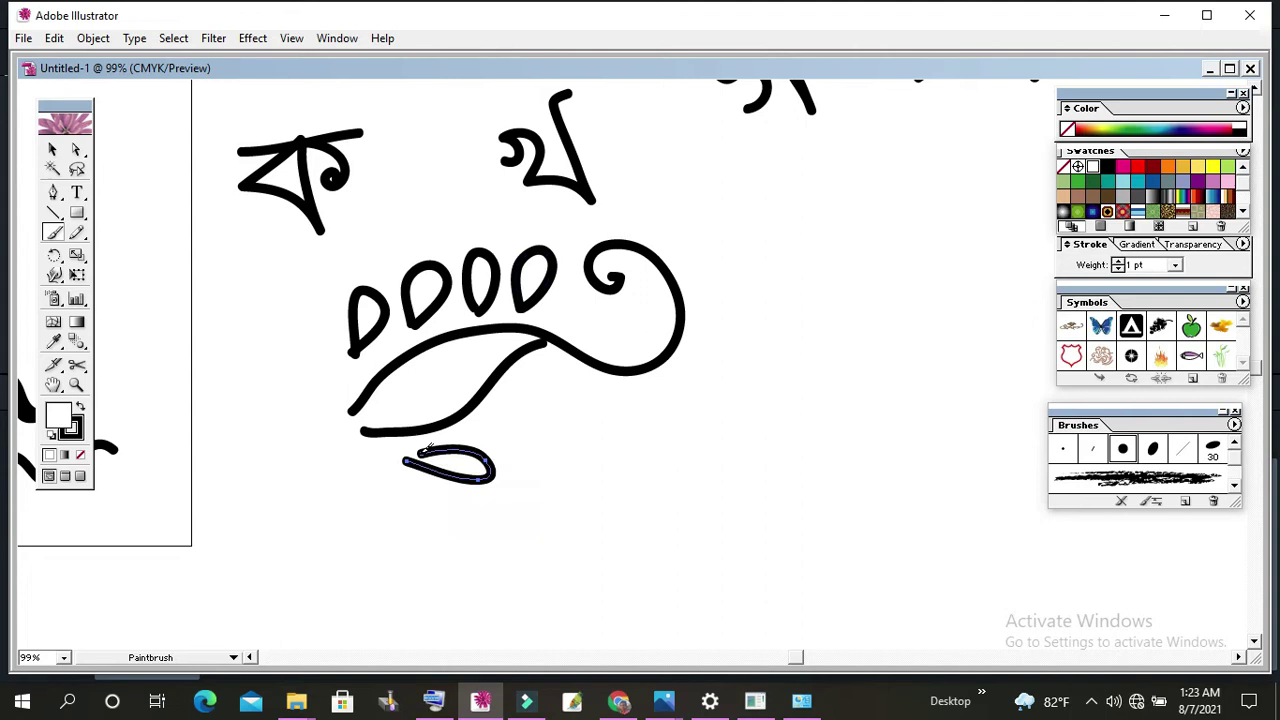
{"action": "left_click_drag", "start_coordinate": [496, 426], "coordinate": [502, 430]}
{"action": "left_click_drag", "start_coordinate": [580, 393], "coordinate": [584, 396]}
{"action": "mouse_move", "coordinate": [676, 385]}
{"action": "left_mouse_down"}
{"action": "mouse_move", "coordinate": [746, 349]}
{"action": "mouse_move", "coordinate": [678, 384]}
{"action": "left_mouse_up"}
{"action": "left_click_drag", "start_coordinate": [706, 320], "coordinate": [708, 318]}
{"action": "left_click_drag", "start_coordinate": [678, 258], "coordinate": [664, 258]}
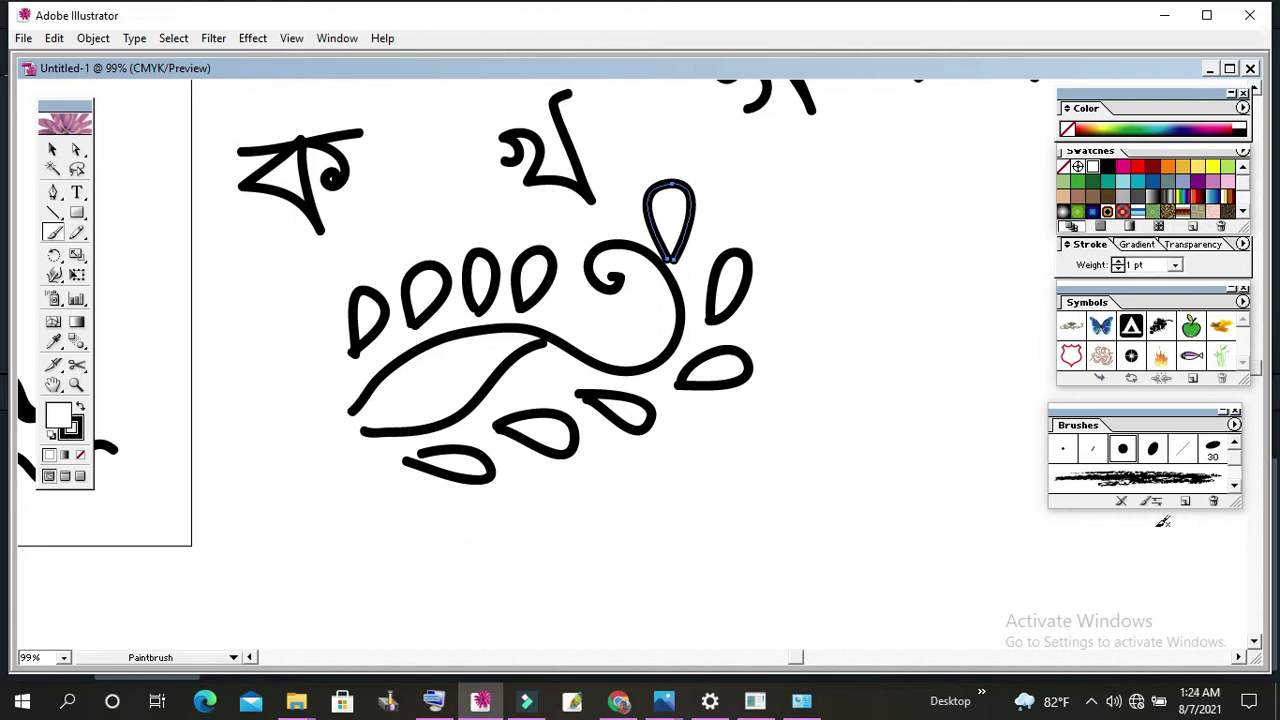
{"action": "left_click", "coordinate": [52, 148]}
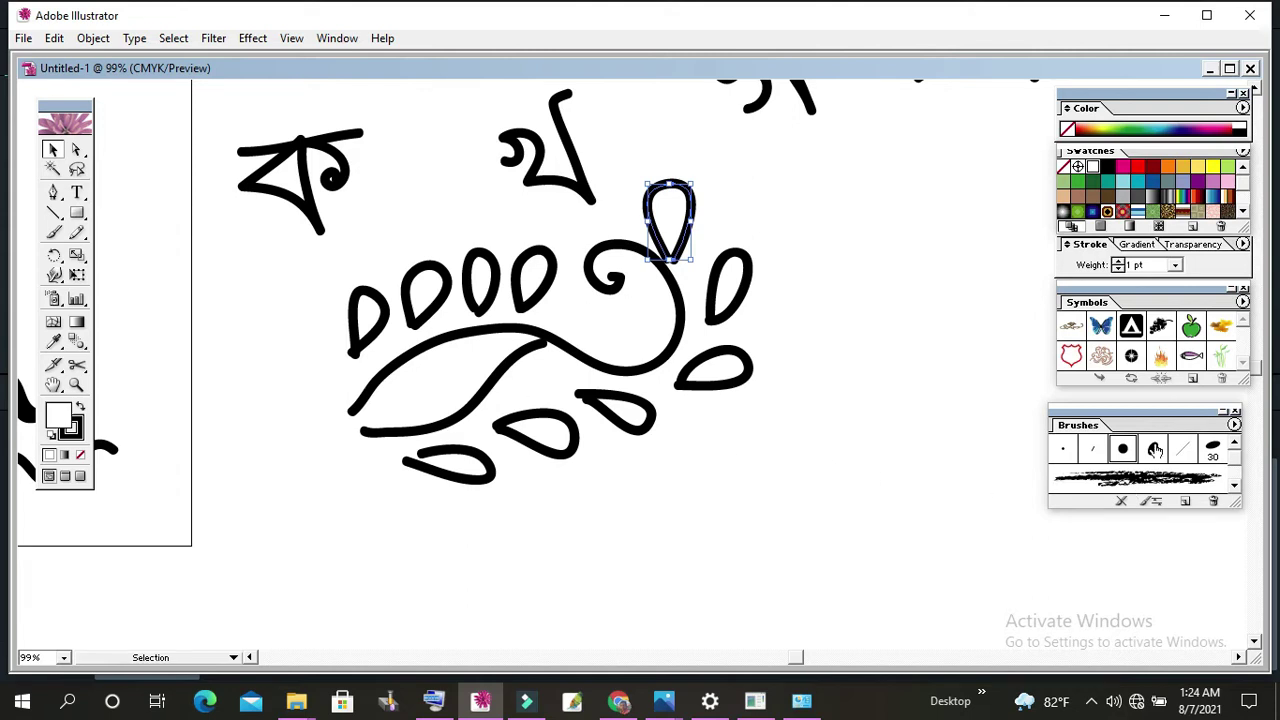
{"action": "left_click", "coordinate": [1123, 449]}
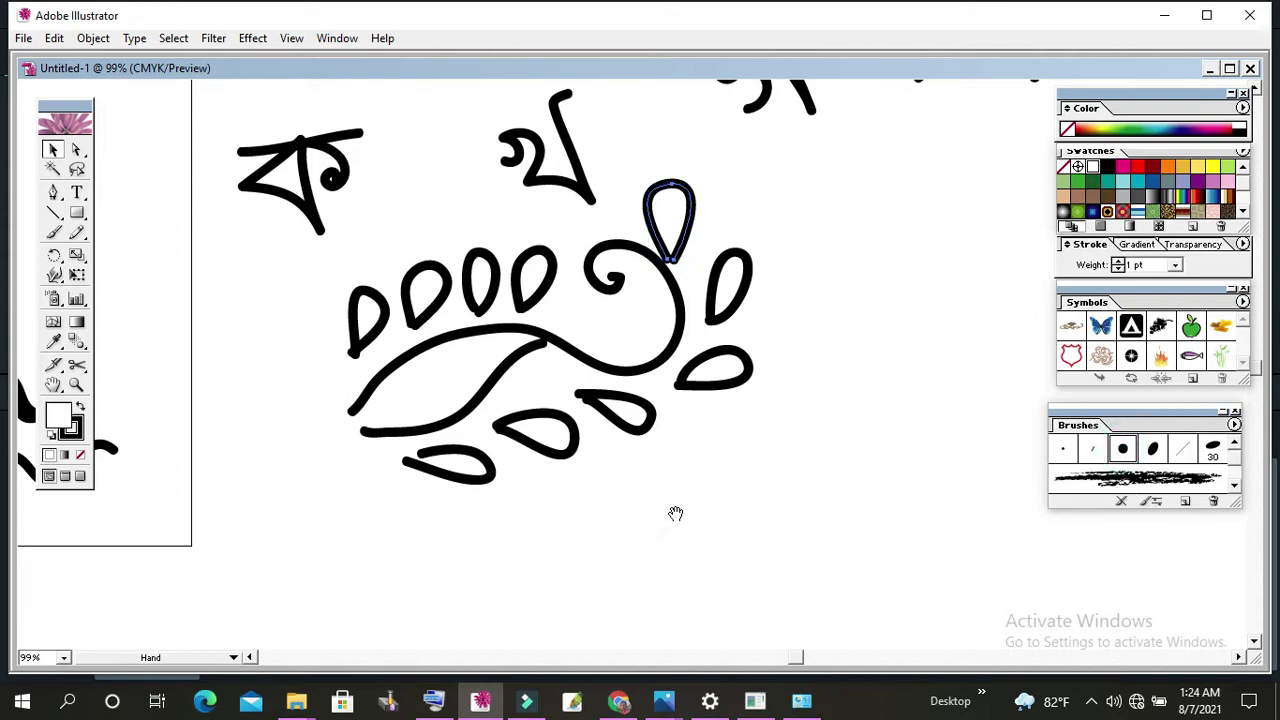
- Paint a ক letter with a curl and top bar below the ornament using the 15 pt Oval brush
{"action": "scroll", "coordinate": [673, 505], "scroll_direction": "down", "scroll_amount": 3}
{"action": "scroll", "coordinate": [673, 505], "scroll_direction": "right", "scroll_amount": 2}
{"action": "left_click", "coordinate": [54, 232]}
{"action": "left_click", "coordinate": [1123, 451]}
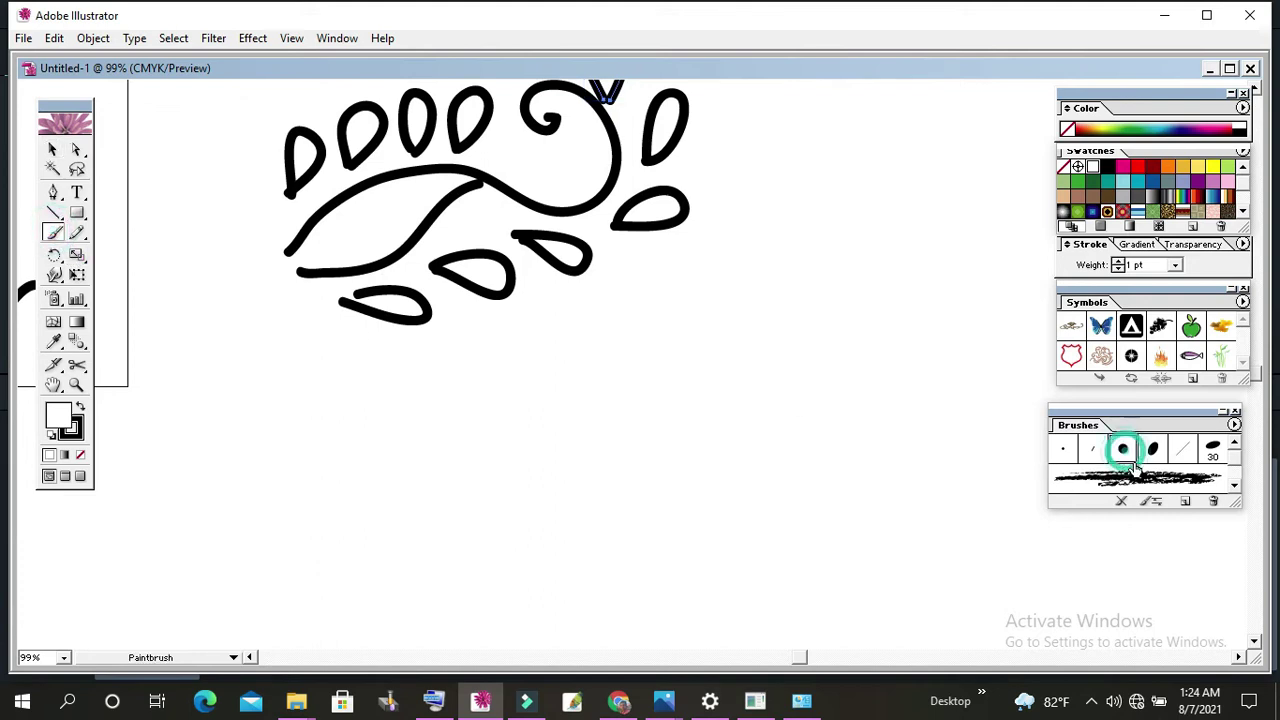
{"action": "left_click", "coordinate": [1153, 452]}
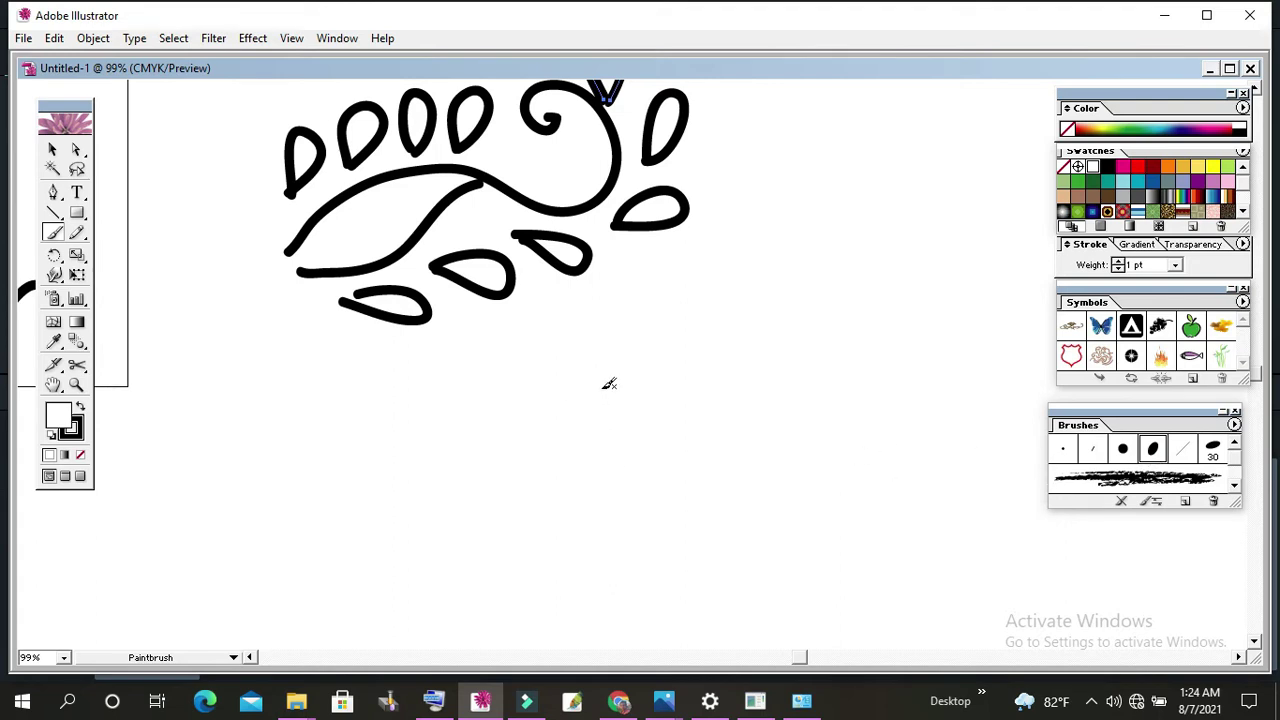
{"action": "mouse_move", "coordinate": [606, 372]}
{"action": "left_mouse_down"}
{"action": "mouse_move", "coordinate": [531, 455]}
{"action": "mouse_move", "coordinate": [620, 457]}
{"action": "mouse_move", "coordinate": [602, 380]}
{"action": "mouse_move", "coordinate": [638, 400]}
{"action": "mouse_move", "coordinate": [624, 410]}
{"action": "left_mouse_up"}
{"action": "left_click_drag", "start_coordinate": [535, 392], "coordinate": [718, 334]}
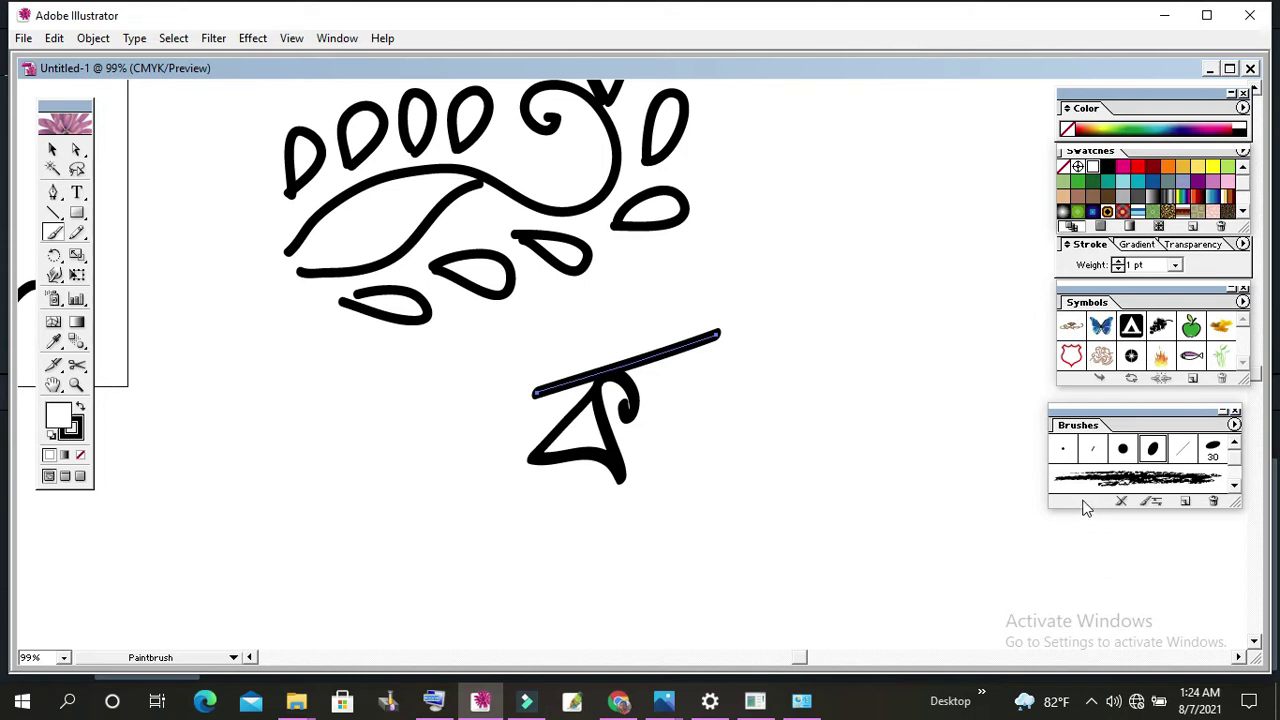
{"action": "left_click", "coordinate": [340, 40]}
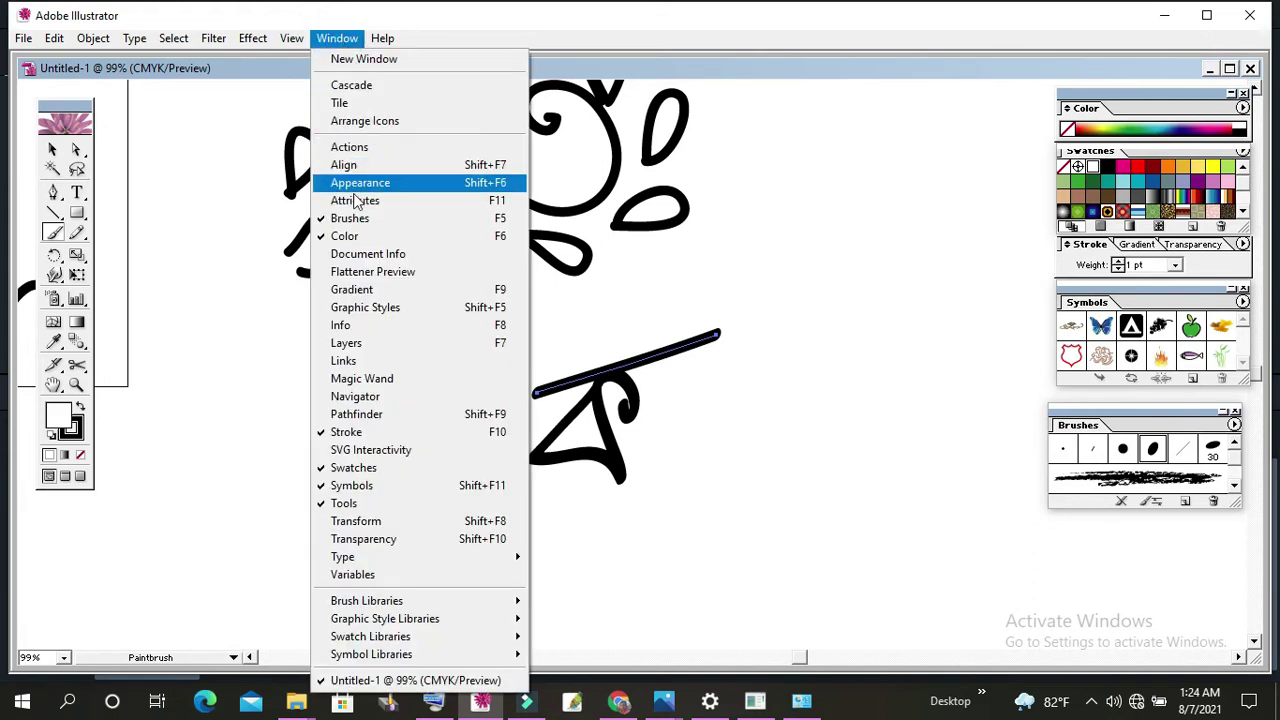
{"action": "left_click", "coordinate": [352, 222]}
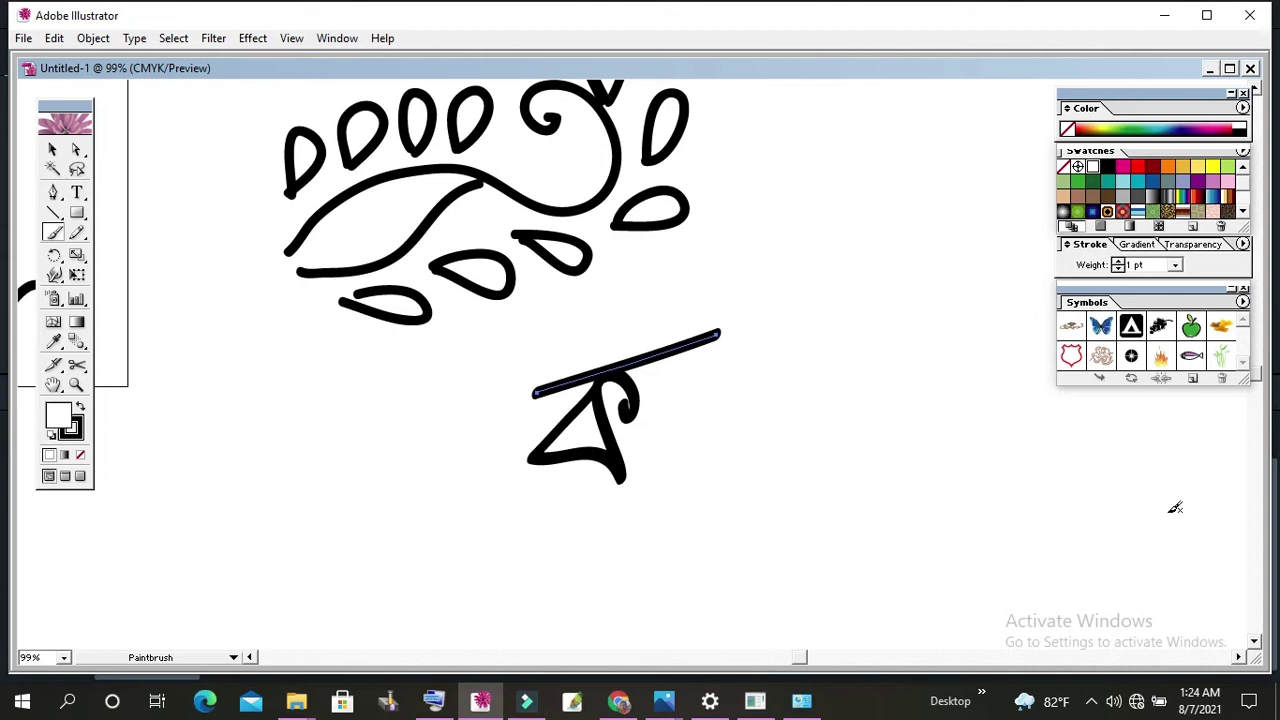
{"action": "left_click", "coordinate": [338, 40]}
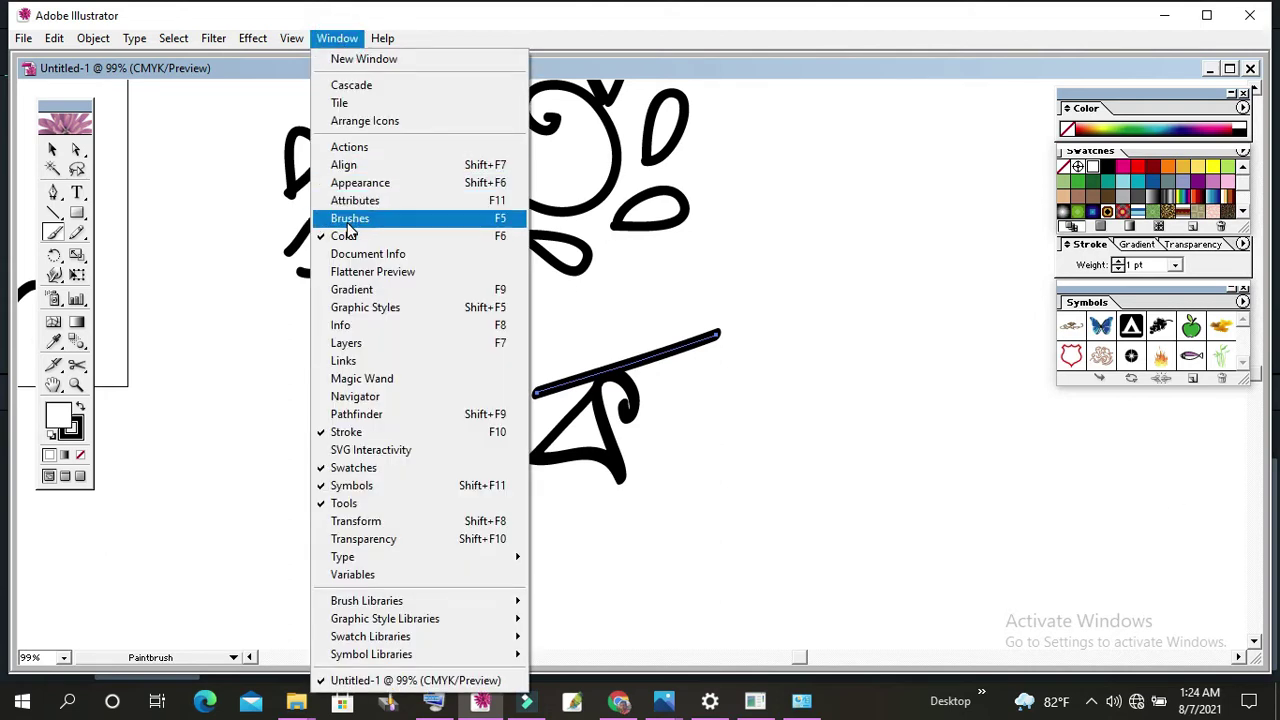
{"action": "left_click", "coordinate": [352, 220]}
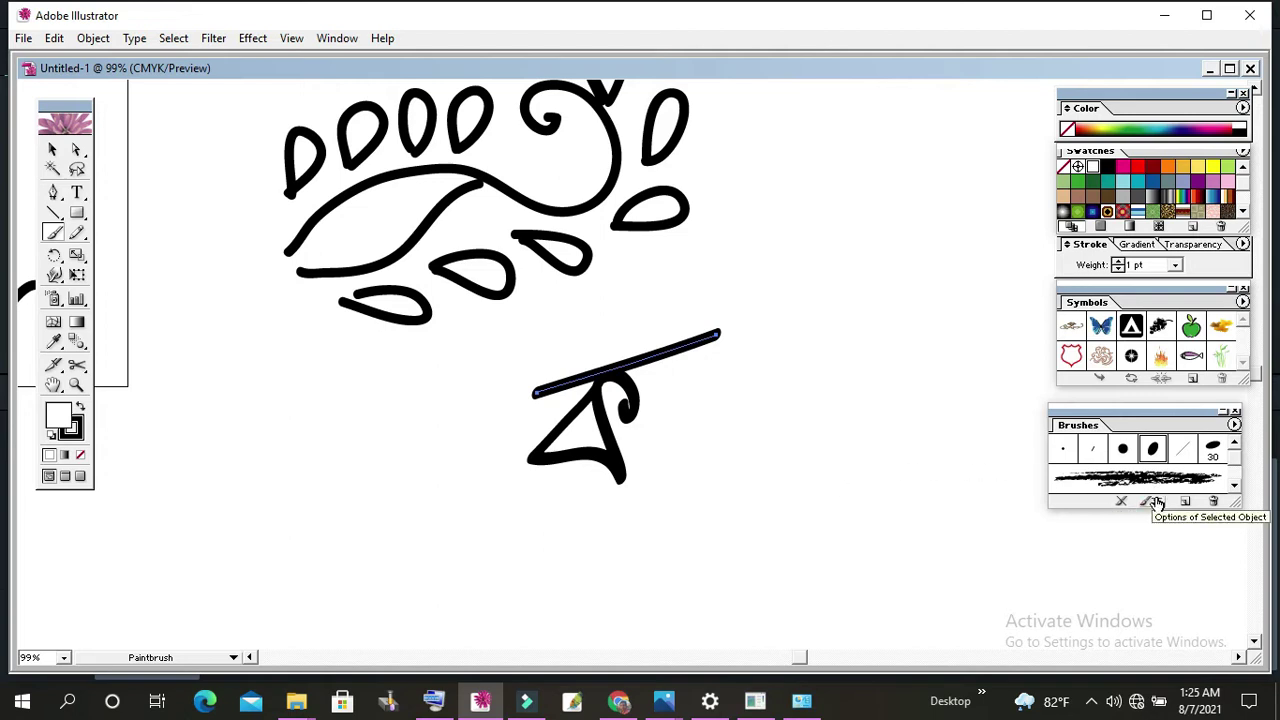
- Paint grey and black charcoal test strokes on blank canvas
{"action": "left_click", "coordinate": [1234, 487]}
{"action": "left_click", "coordinate": [1234, 487]}
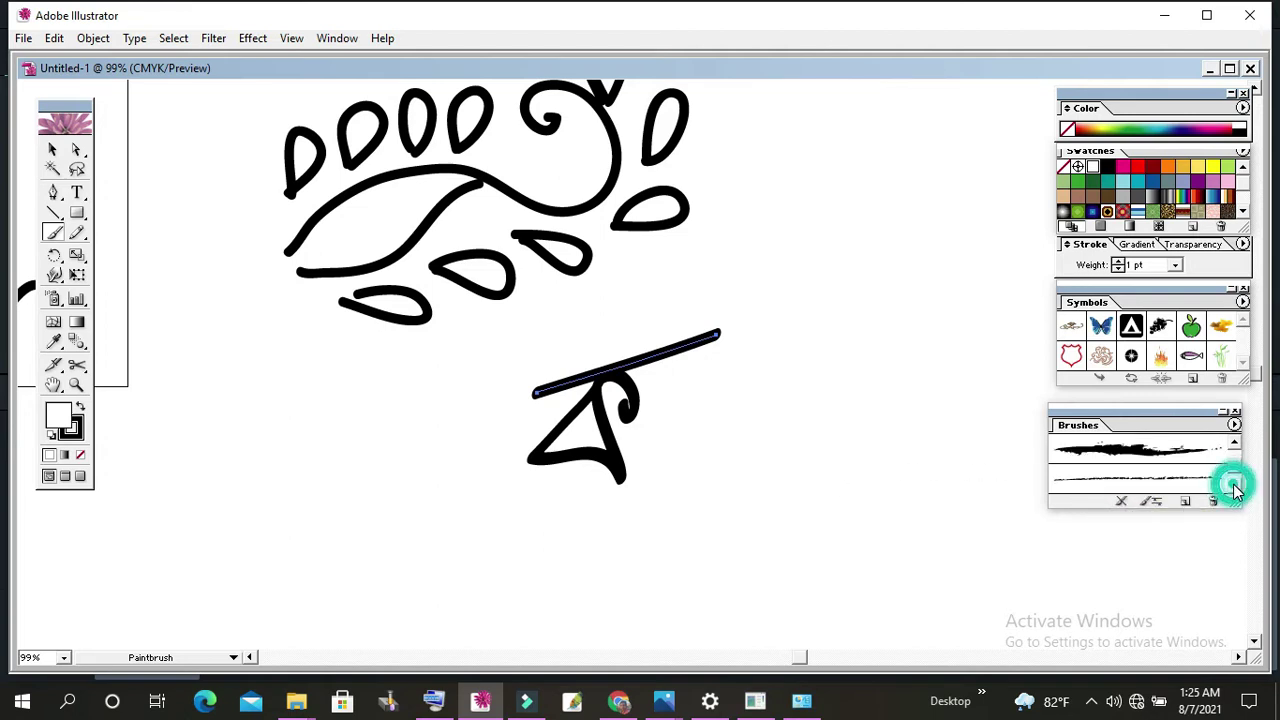
{"action": "left_click", "coordinate": [1122, 447]}
{"action": "left_click_drag", "start_coordinate": [700, 512], "coordinate": [845, 516]}
{"action": "mouse_move", "coordinate": [803, 563]}
{"action": "left_mouse_down"}
{"action": "mouse_move", "coordinate": [815, 491]}
{"action": "mouse_move", "coordinate": [717, 403]}
{"action": "left_mouse_up"}
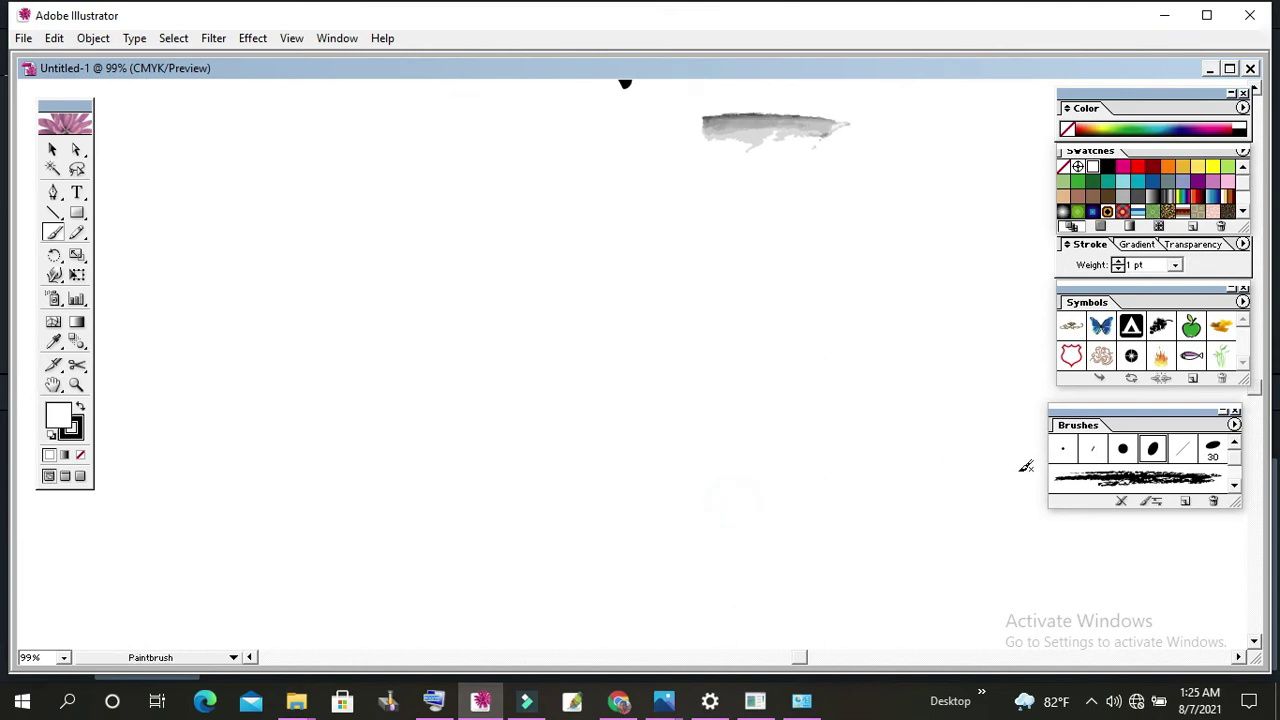
{"action": "left_click", "coordinate": [1155, 486]}
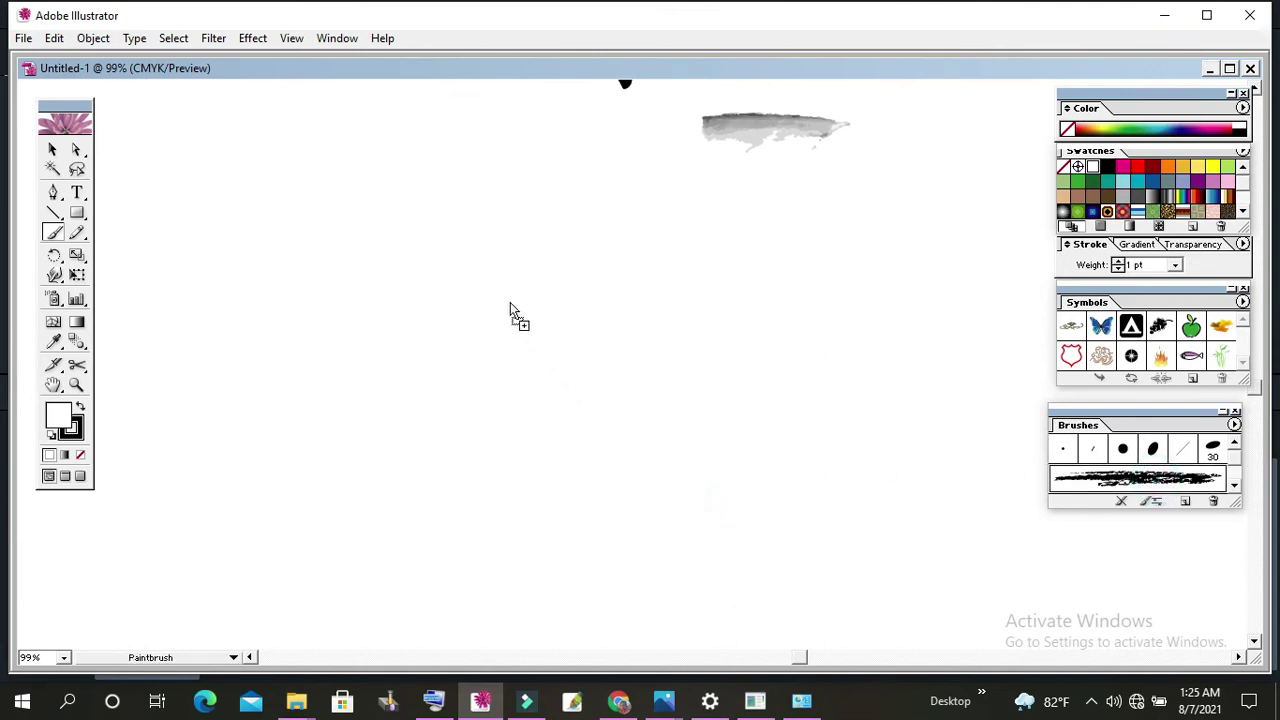
{"action": "left_click_drag", "start_coordinate": [464, 300], "coordinate": [556, 302]}
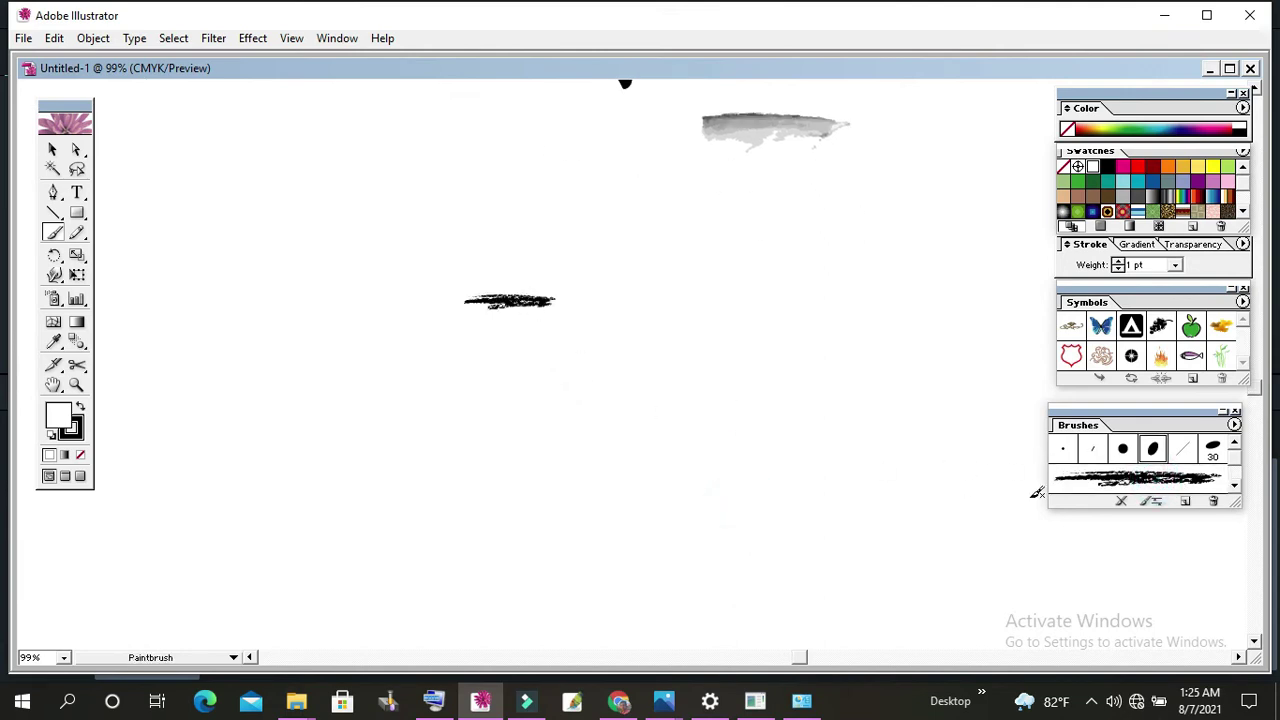
- Paint a grey scribble stroke and two black charcoal strokes below it
{"action": "left_click", "coordinate": [1236, 490]}
{"action": "left_click", "coordinate": [1160, 451]}
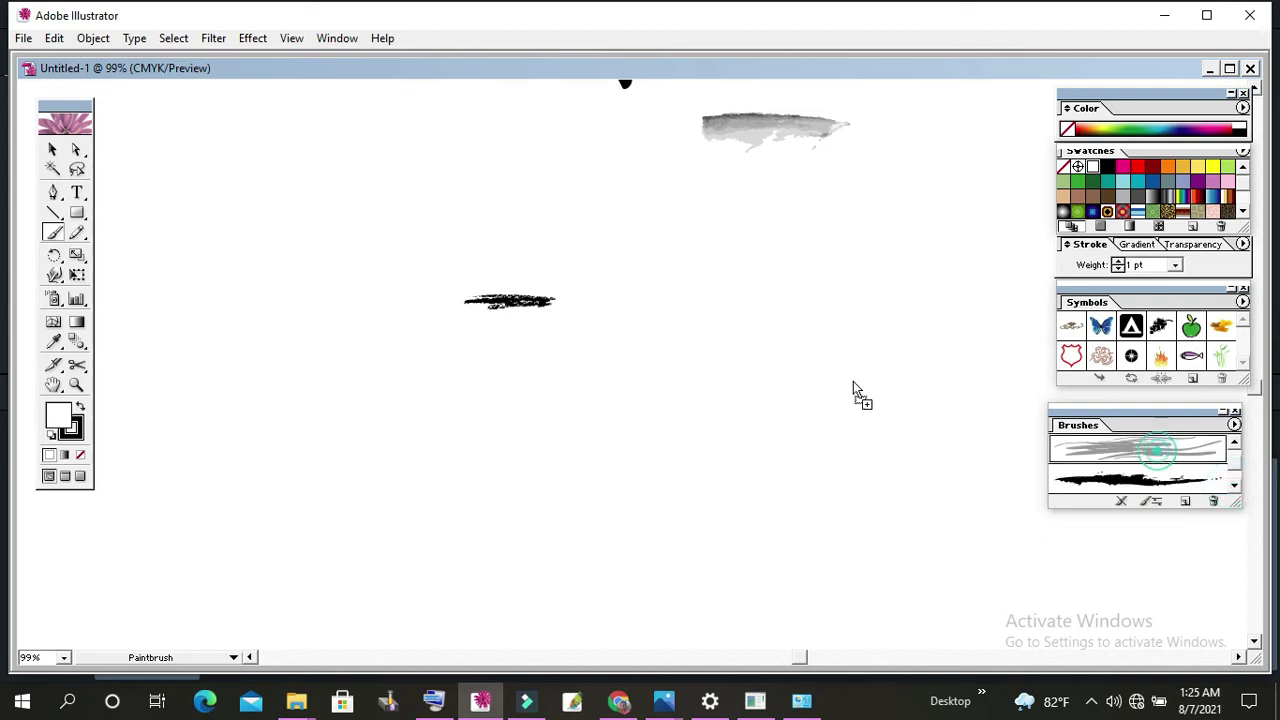
{"action": "left_click_drag", "start_coordinate": [730, 278], "coordinate": [826, 280]}
{"action": "scroll", "coordinate": [1205, 485], "scroll_direction": "up", "scroll_amount": 2}
{"action": "left_click", "coordinate": [1195, 485]}
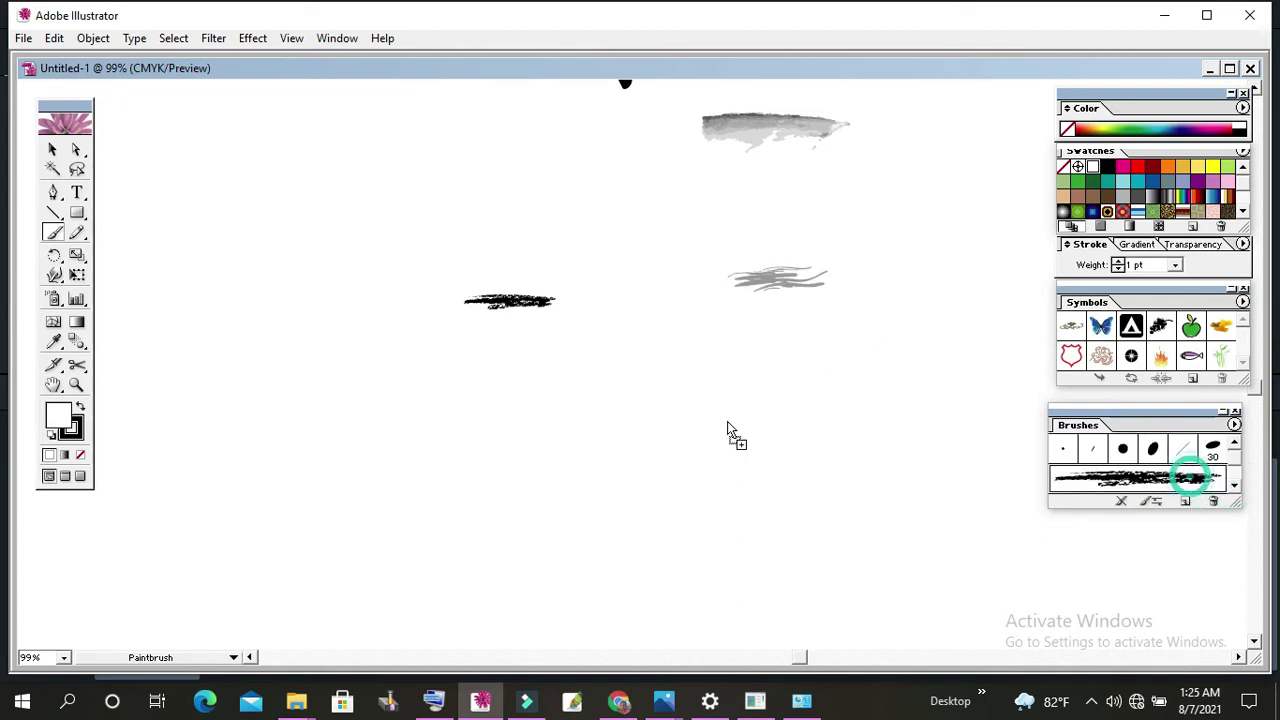
{"action": "left_click_drag", "start_coordinate": [682, 420], "coordinate": [770, 420]}
{"action": "left_click", "coordinate": [1234, 486]}
{"action": "left_click", "coordinate": [1190, 480]}
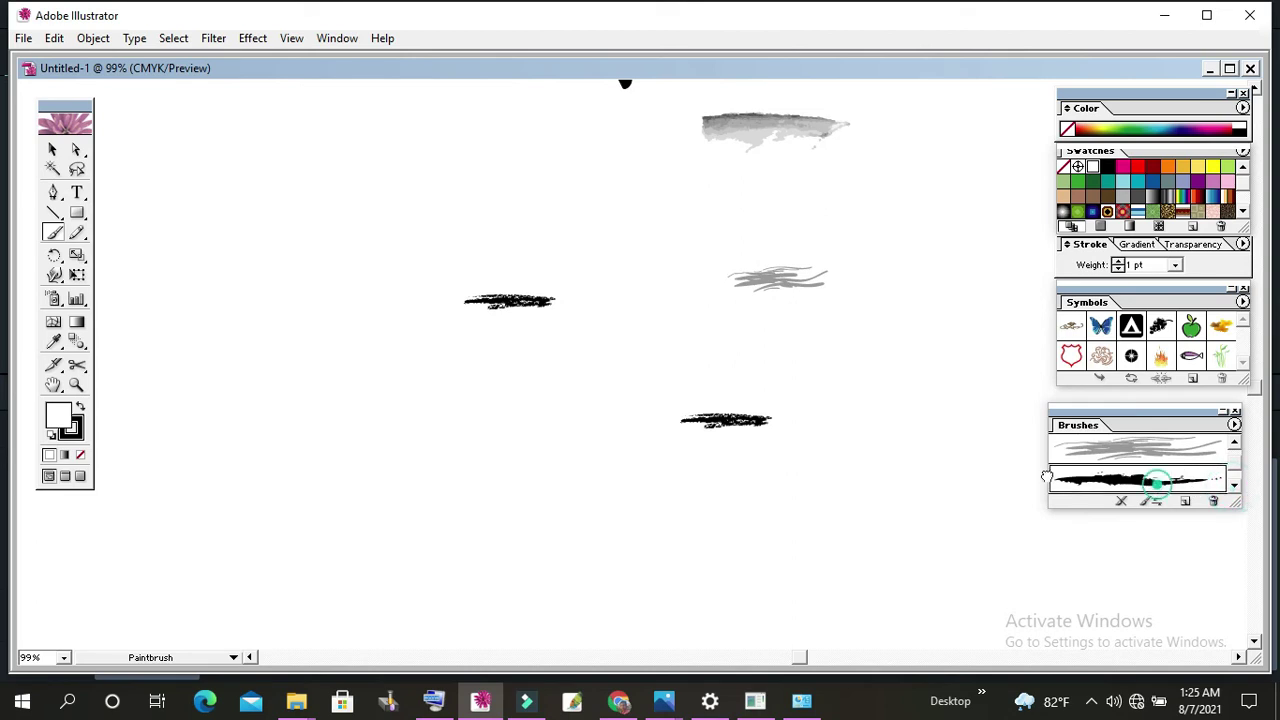
{"action": "left_click_drag", "start_coordinate": [544, 498], "coordinate": [618, 498]}
- Browse the artistic brushes back to the grey brush and shift the view to the large stroke above
{"action": "scroll", "coordinate": [1235, 480], "scroll_direction": "up", "scroll_amount": 2}
{"action": "left_click", "coordinate": [1236, 488]}
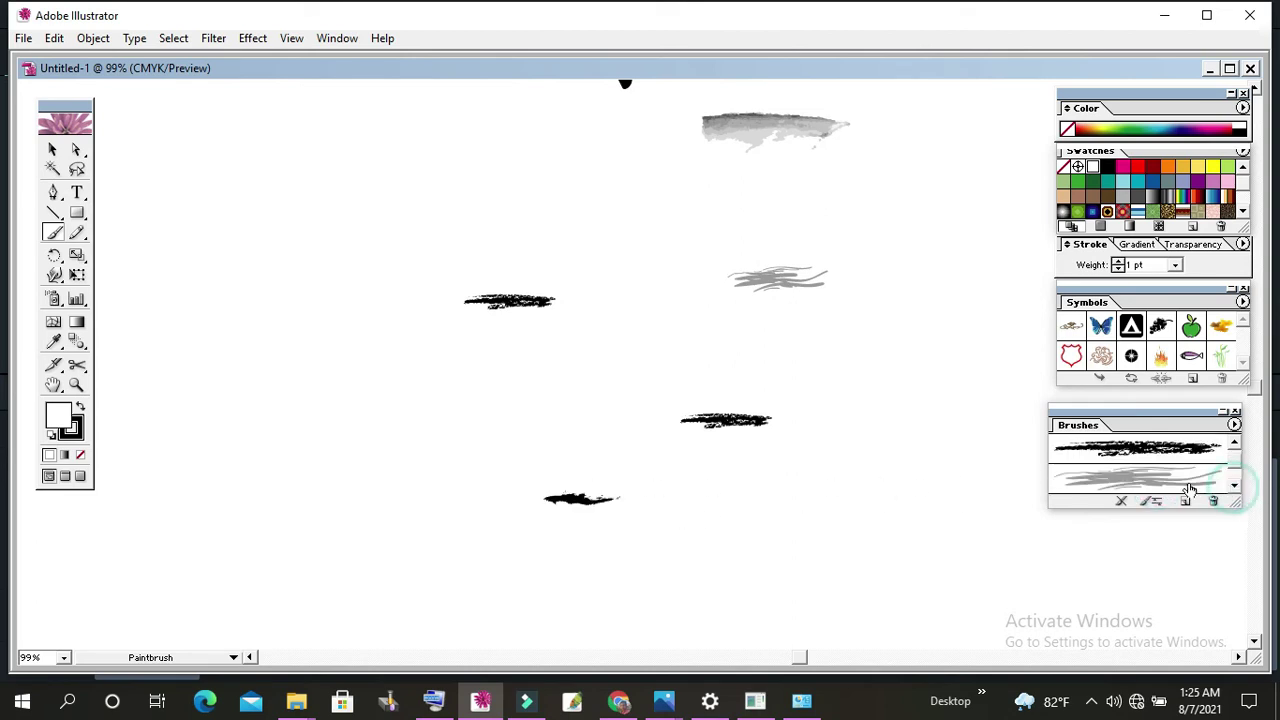
{"action": "left_click", "coordinate": [1150, 480]}
{"action": "scroll", "coordinate": [1133, 480], "scroll_direction": "up", "scroll_amount": 3}
{"action": "left_click", "coordinate": [1236, 488]}
{"action": "left_click", "coordinate": [1236, 488]}
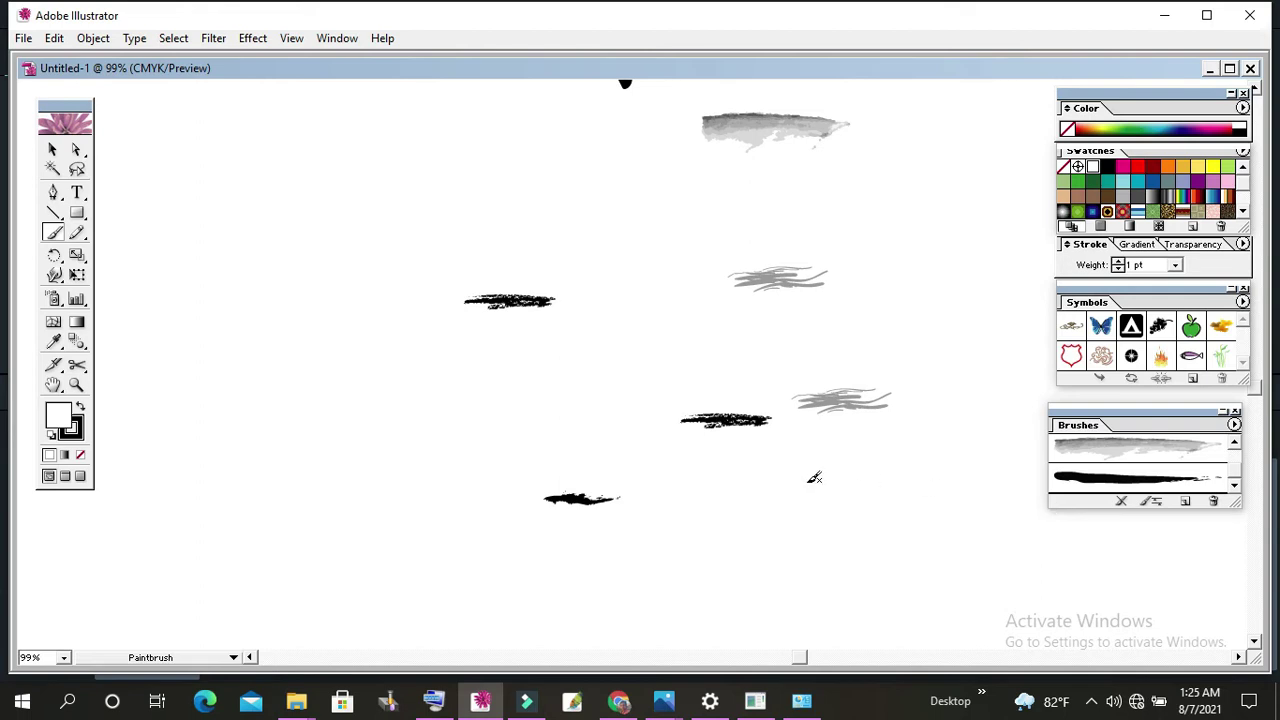
{"action": "left_click_drag", "start_coordinate": [457, 423], "coordinate": [590, 491]}
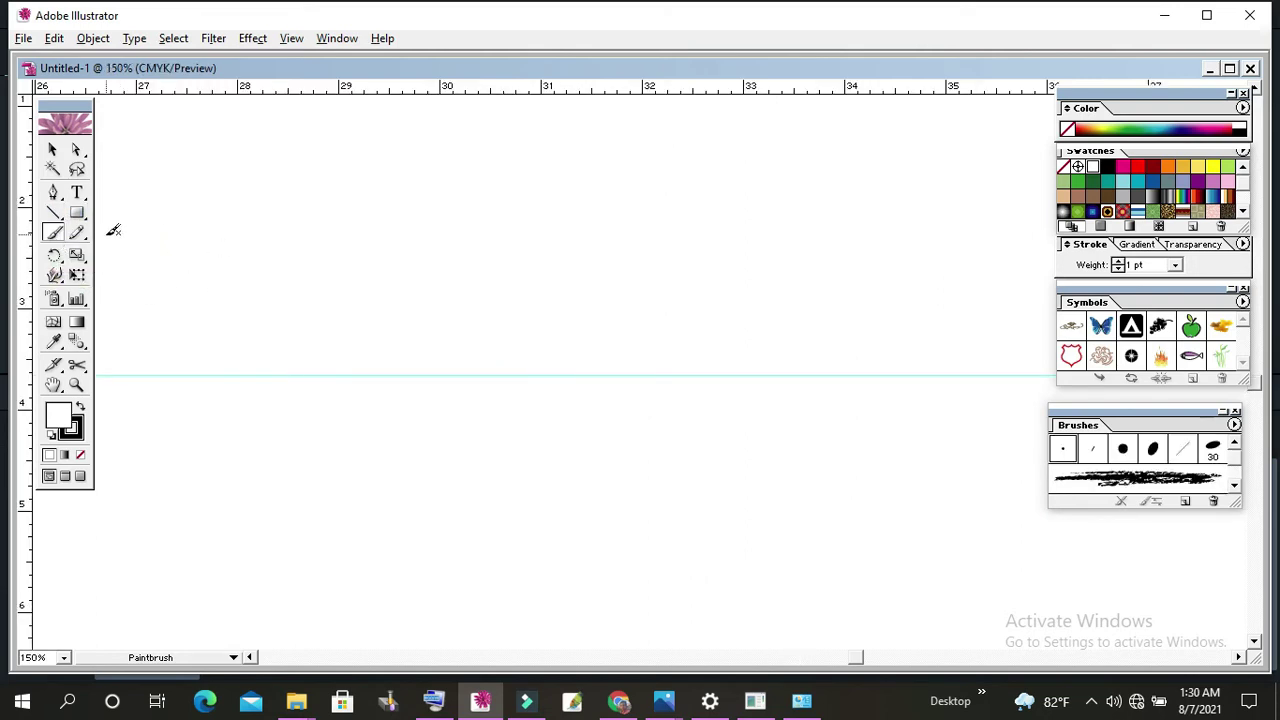
- Start a straight-segment zigzag outline on the guide with the Pen tool, adding its first peaks
{"action": "left_click", "coordinate": [53, 192]}
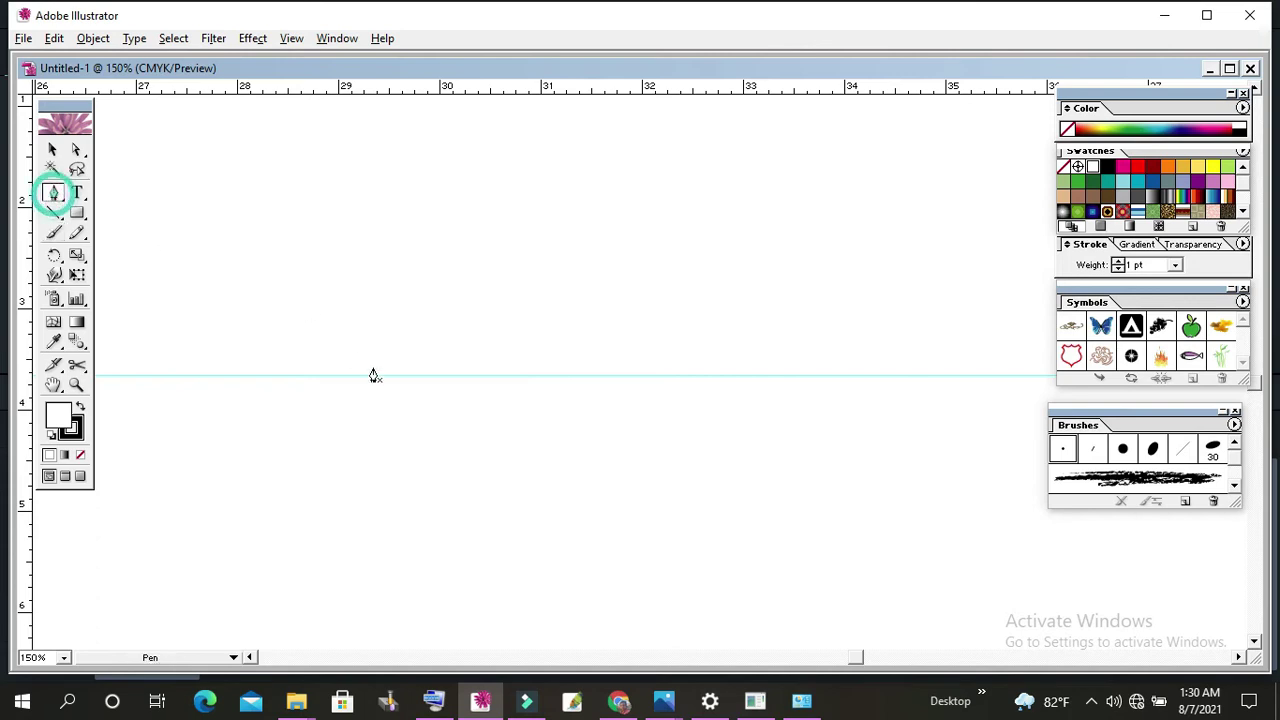
{"action": "left_click", "coordinate": [433, 376]}
{"action": "left_click", "coordinate": [357, 244]}
{"action": "left_click", "coordinate": [416, 289]}
{"action": "left_click", "coordinate": [403, 192]}
{"action": "left_click", "coordinate": [436, 282]}
{"action": "left_click", "coordinate": [448, 182]}
{"action": "left_click", "coordinate": [461, 271]}
- Finish the zigzag with the rightmost peak and W-shaped base, close it, and select it
{"action": "left_click", "coordinate": [491, 182]}
{"action": "left_click", "coordinate": [486, 265]}
{"action": "left_click", "coordinate": [544, 190]}
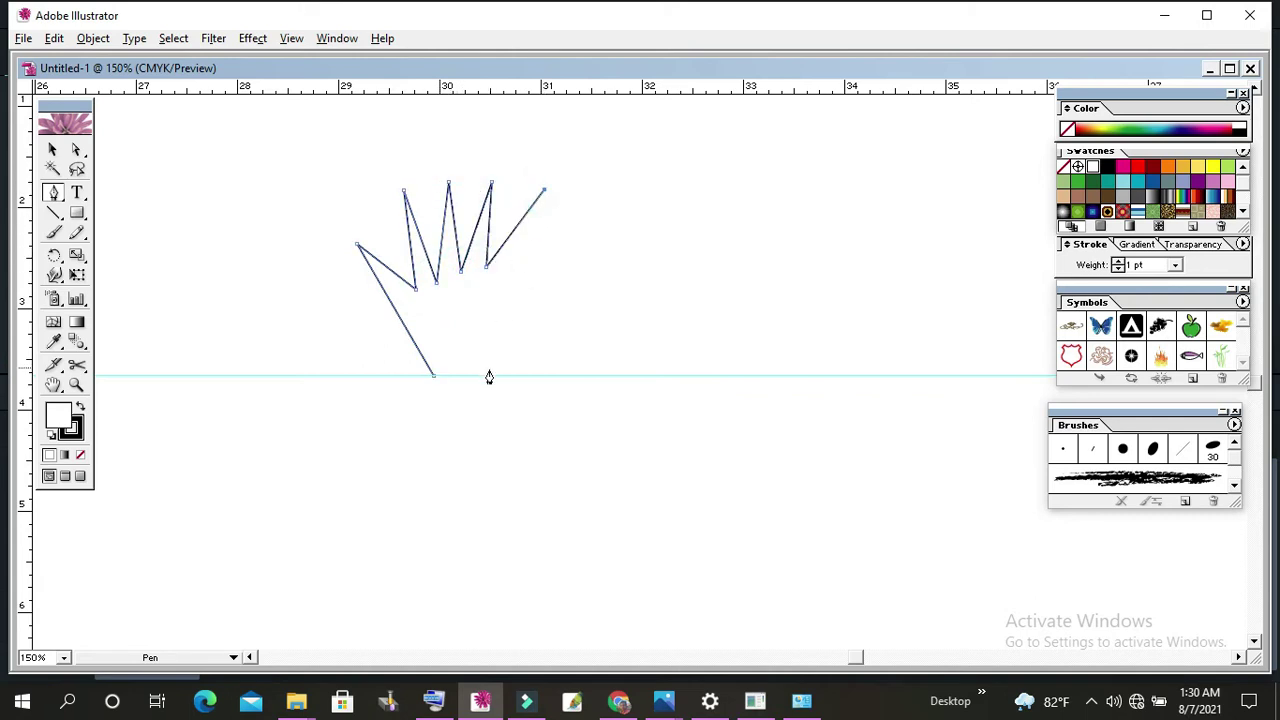
{"action": "left_click", "coordinate": [508, 372]}
{"action": "left_click", "coordinate": [459, 316]}
{"action": "left_click", "coordinate": [434, 376]}
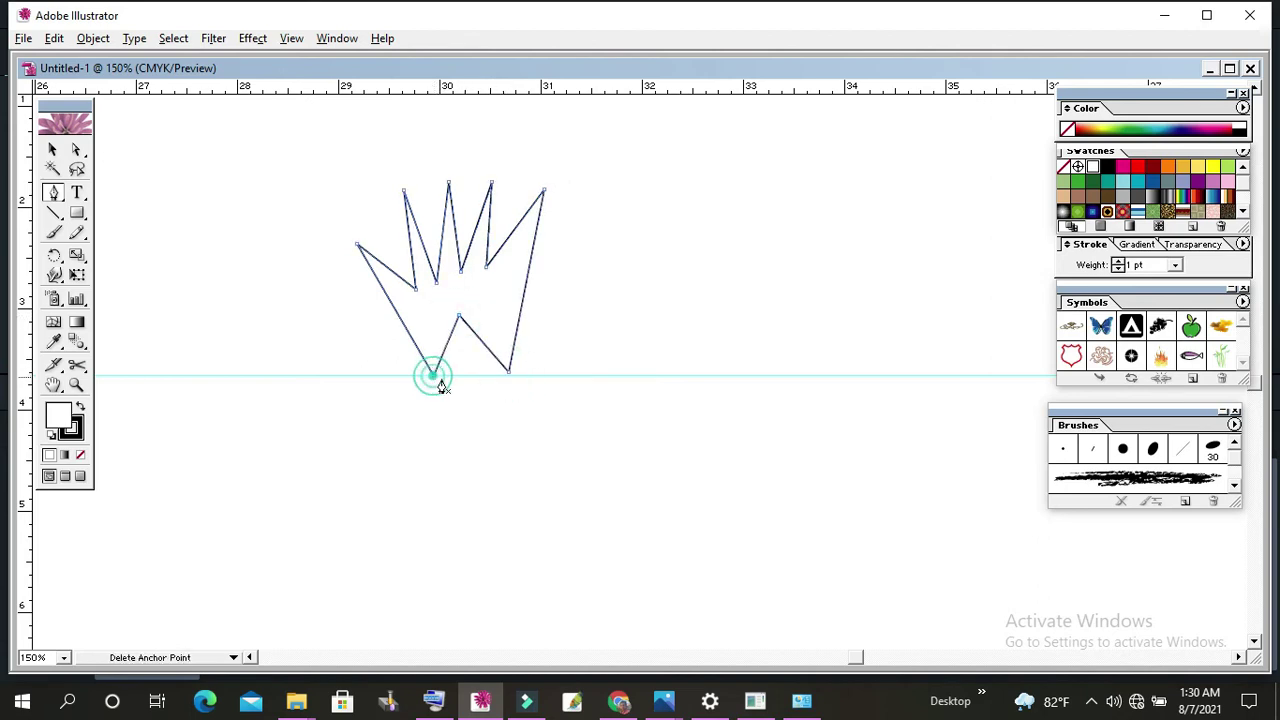
{"action": "left_click", "coordinate": [53, 148]}
{"action": "left_click_drag", "start_coordinate": [266, 149], "coordinate": [614, 386]}
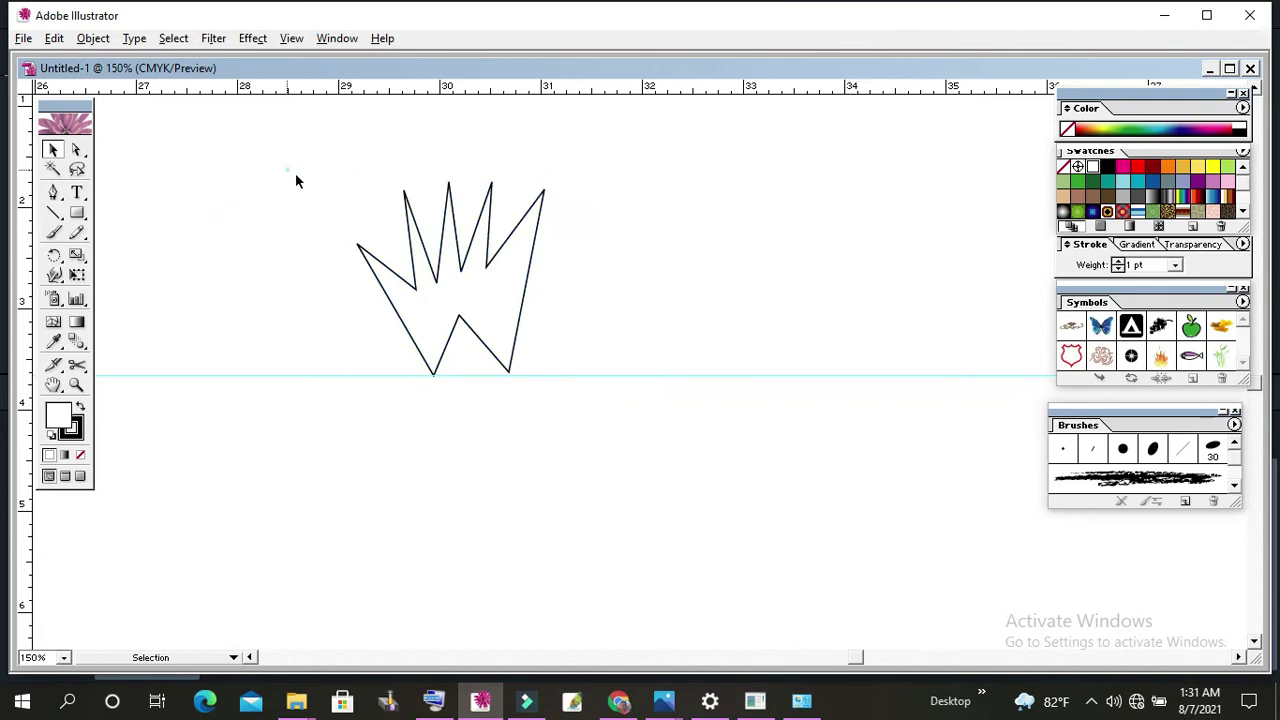
- Shrink the zigzag slightly, fill it with purple, and nudge it up and right
{"action": "left_click_drag", "start_coordinate": [544, 182], "coordinate": [522, 230]}
{"action": "left_click", "coordinate": [578, 283]}
{"action": "left_click", "coordinate": [476, 337]}
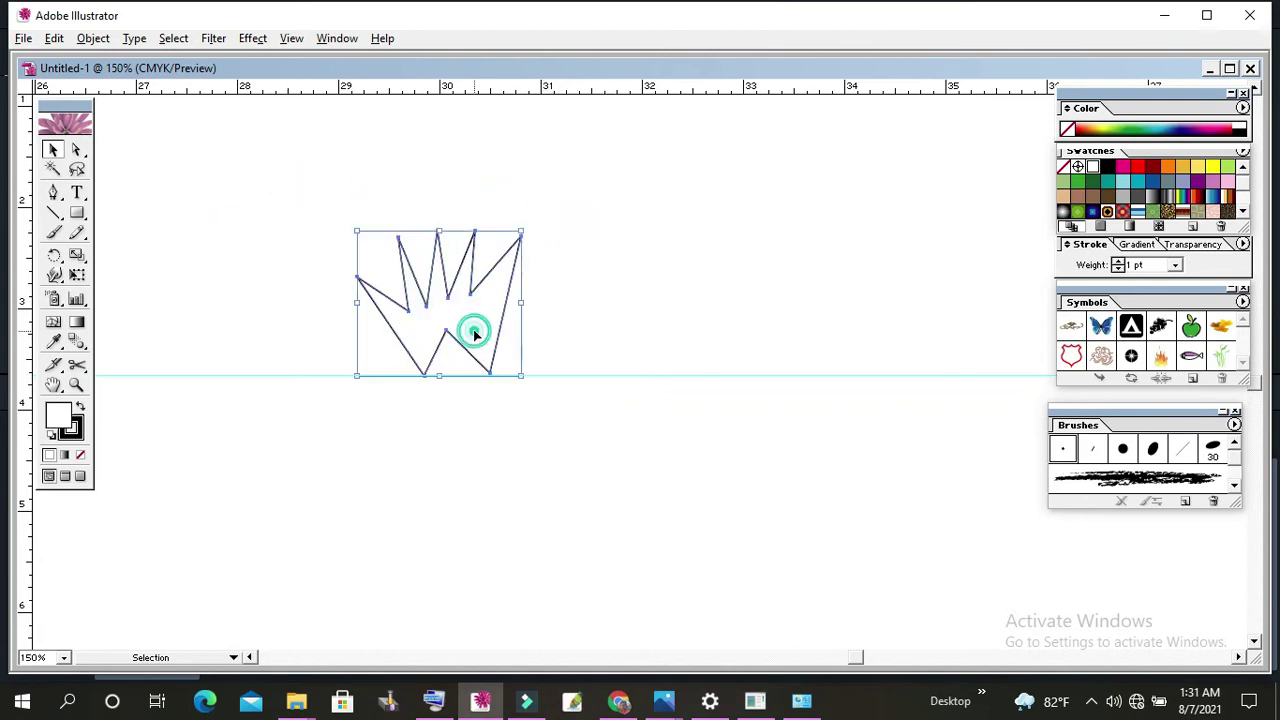
{"action": "left_click", "coordinate": [1197, 181]}
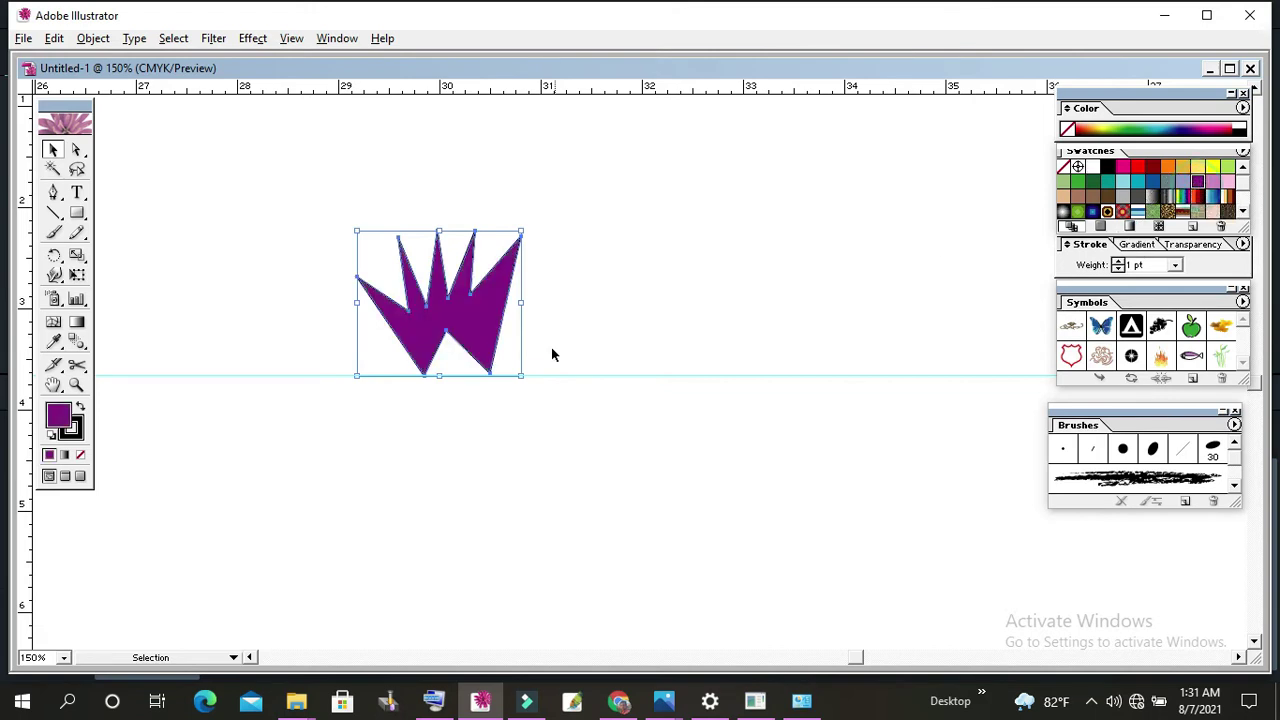
{"action": "left_click", "coordinate": [686, 308]}
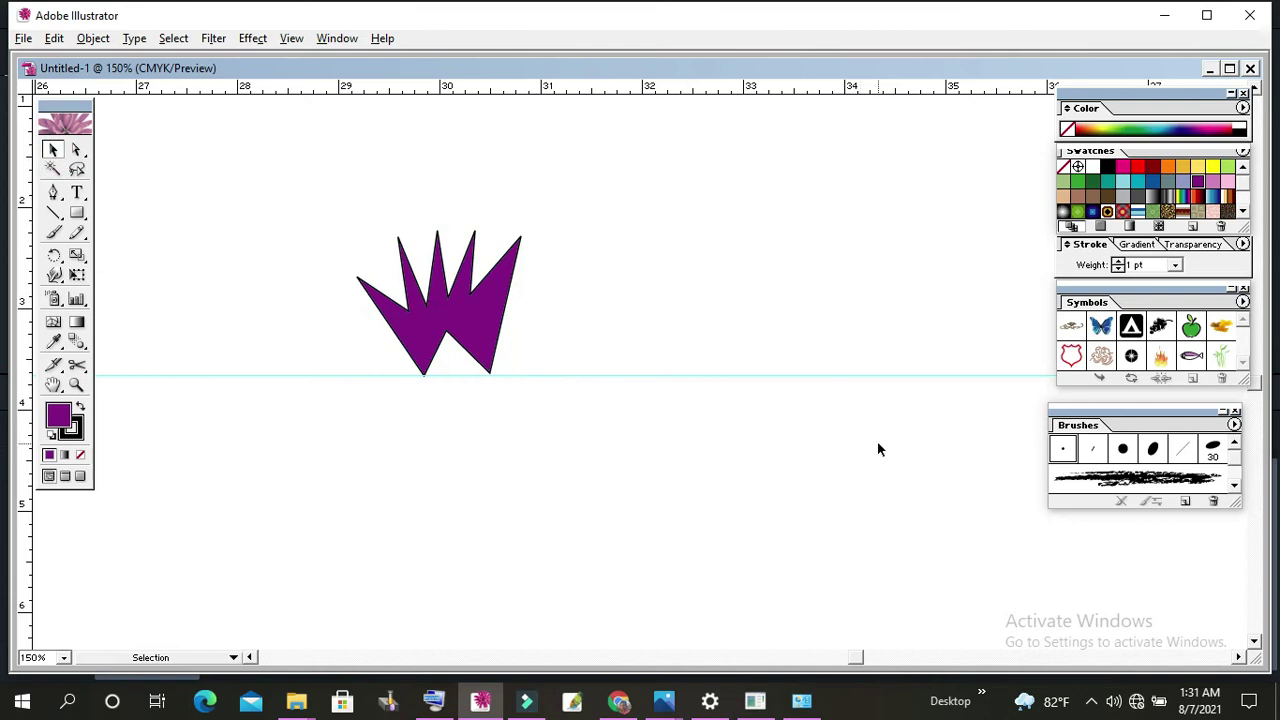
{"action": "left_click_drag", "start_coordinate": [317, 208], "coordinate": [572, 420]}
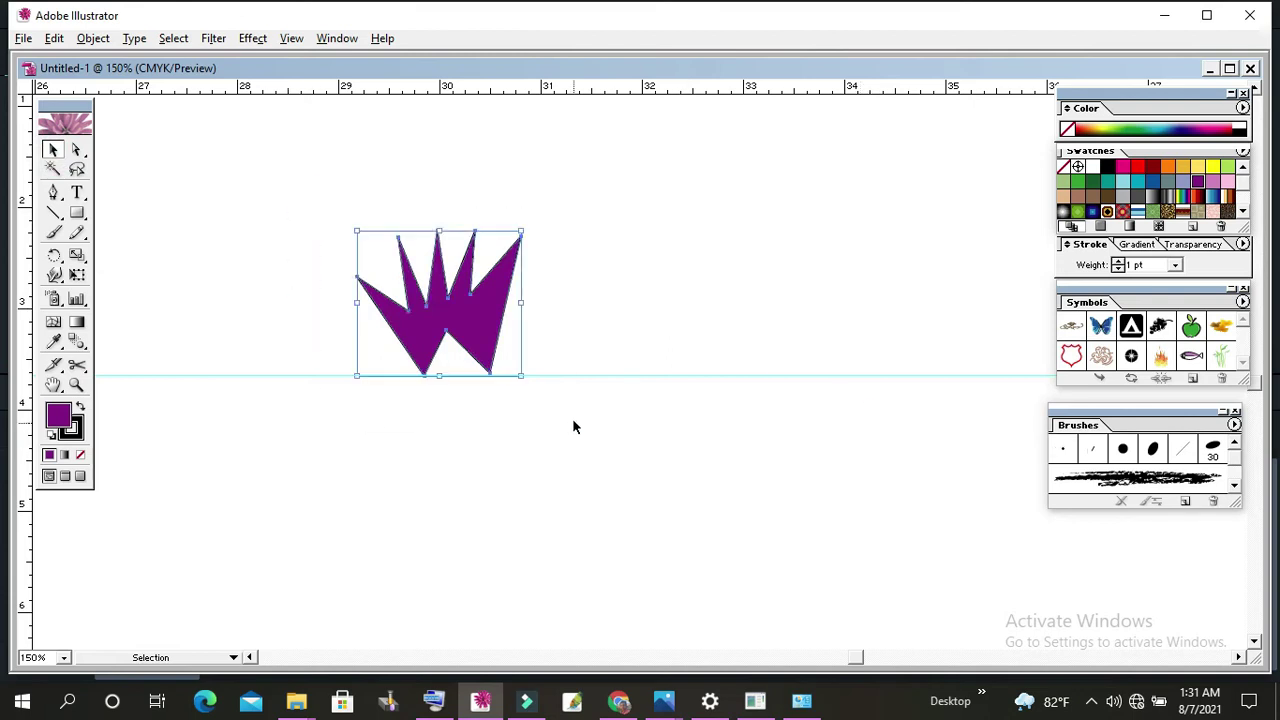
{"action": "mouse_move", "coordinate": [480, 331]}
{"action": "left_mouse_down"}
{"action": "mouse_move", "coordinate": [522, 360]}
{"action": "mouse_move", "coordinate": [486, 318]}
{"action": "left_mouse_up"}
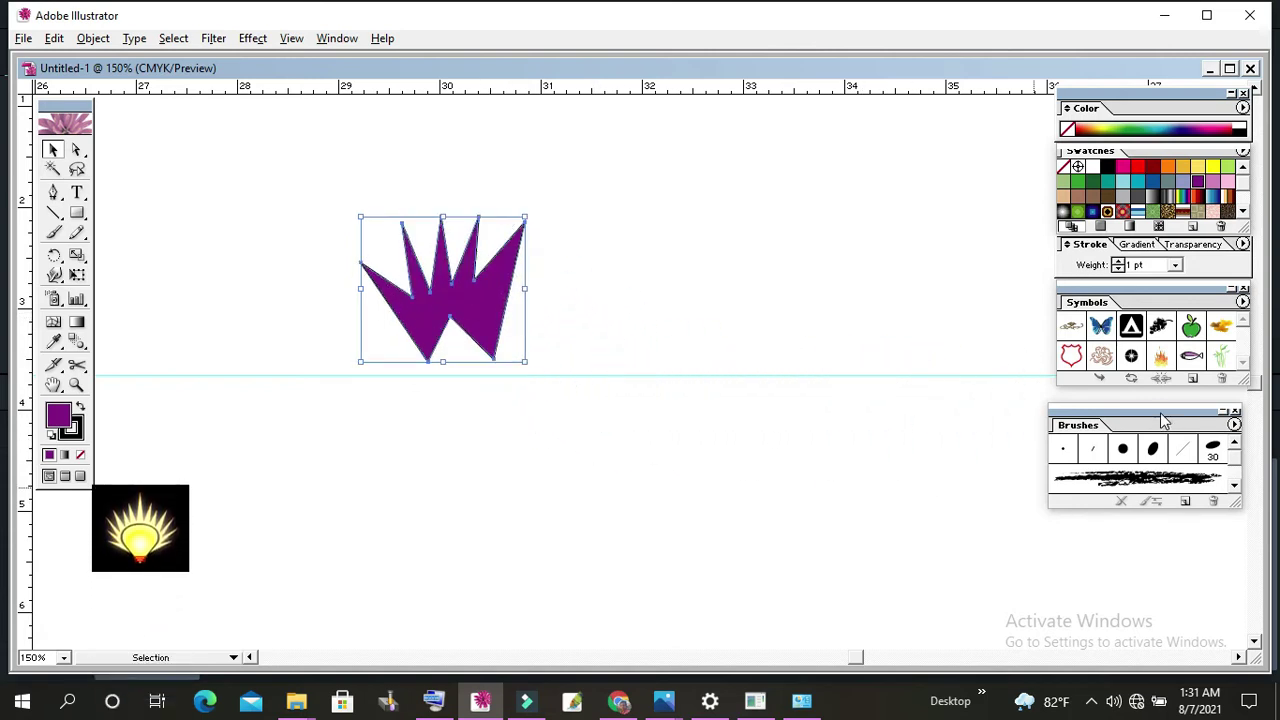
- Close the Symbols library and drag the purple zigzag into the Brushes panel, bringing up New Brush
{"action": "left_click_drag", "start_coordinate": [1163, 413], "coordinate": [836, 151]}
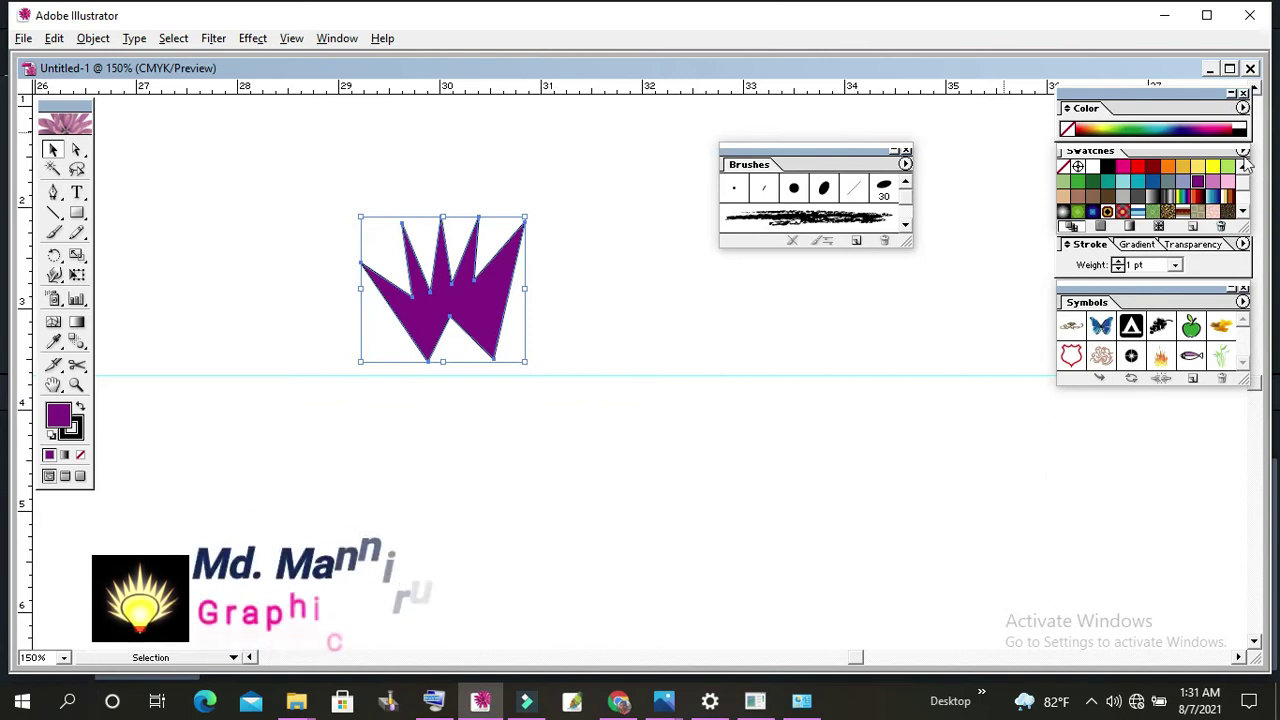
{"action": "left_click", "coordinate": [1242, 288]}
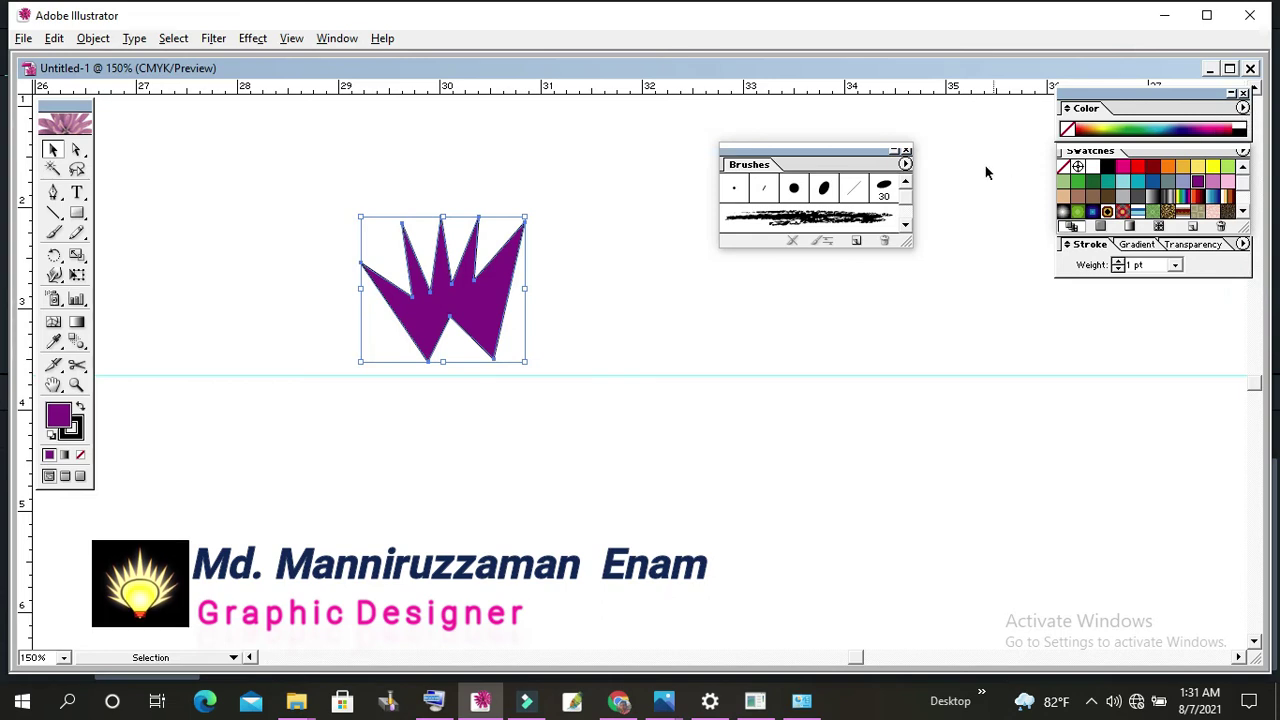
{"action": "left_click_drag", "start_coordinate": [684, 152], "coordinate": [912, 280]}
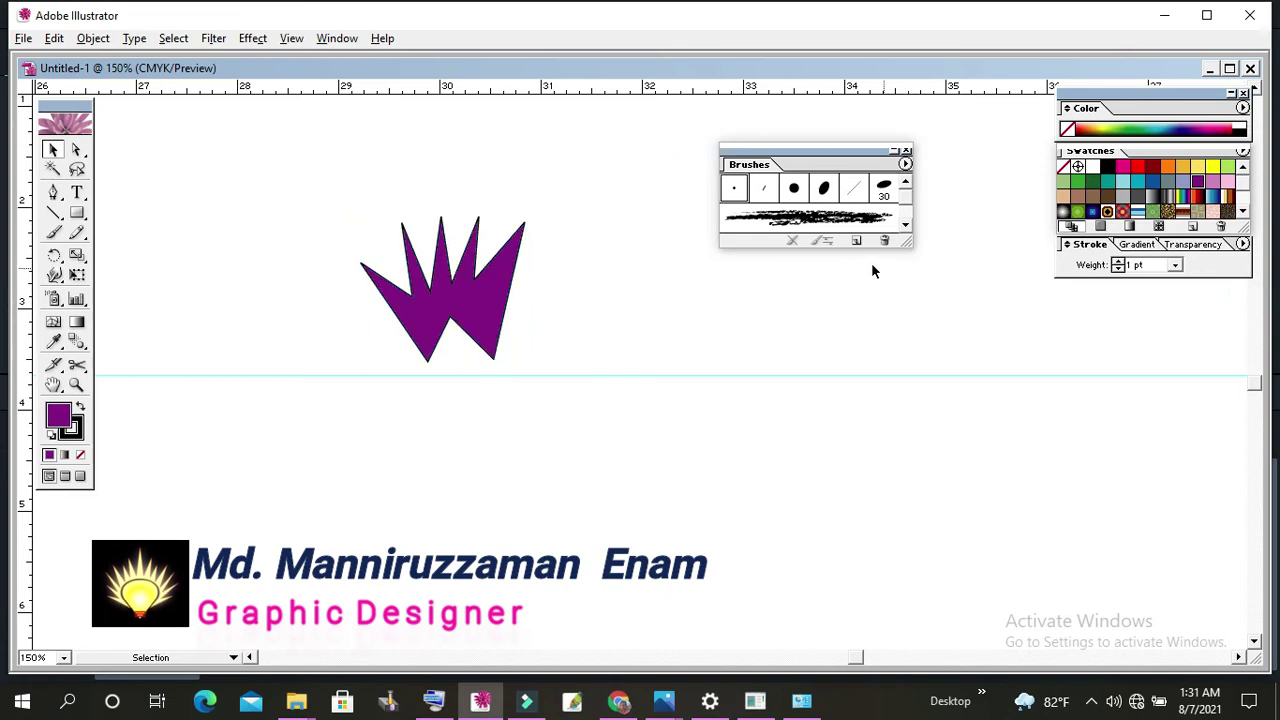
{"action": "left_click", "coordinate": [457, 328]}
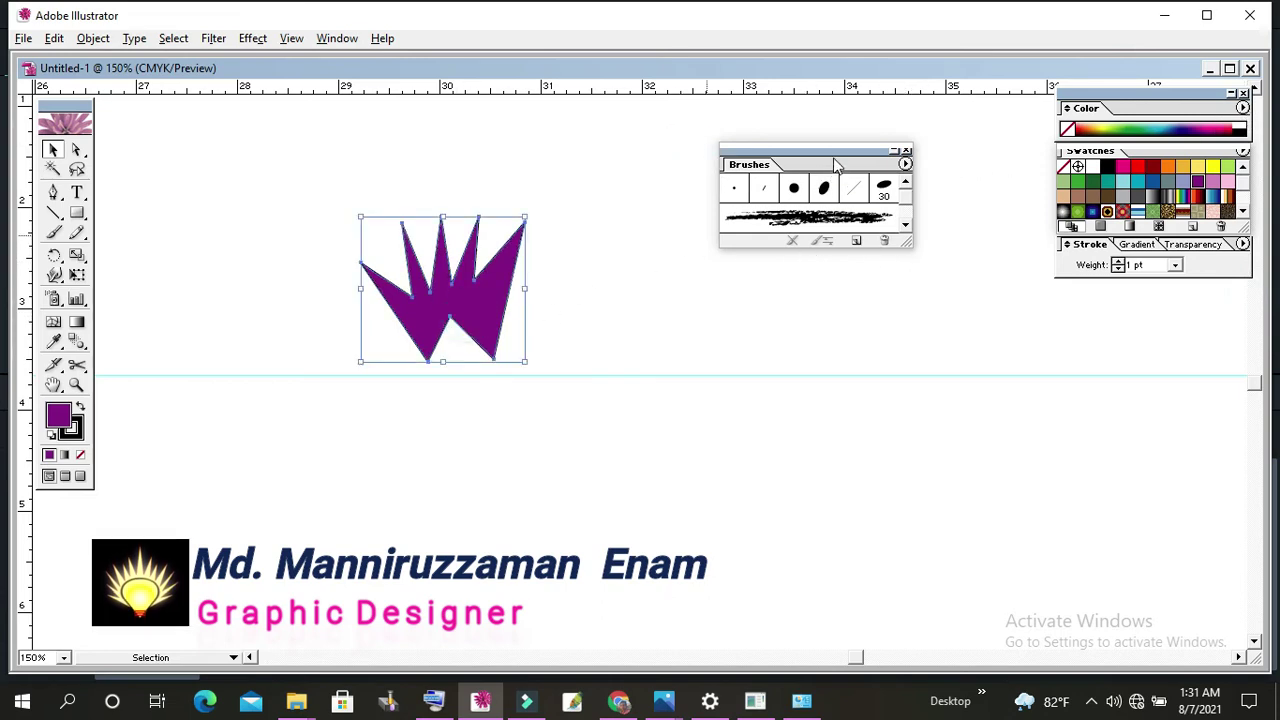
{"action": "left_click_drag", "start_coordinate": [831, 149], "coordinate": [942, 239]}
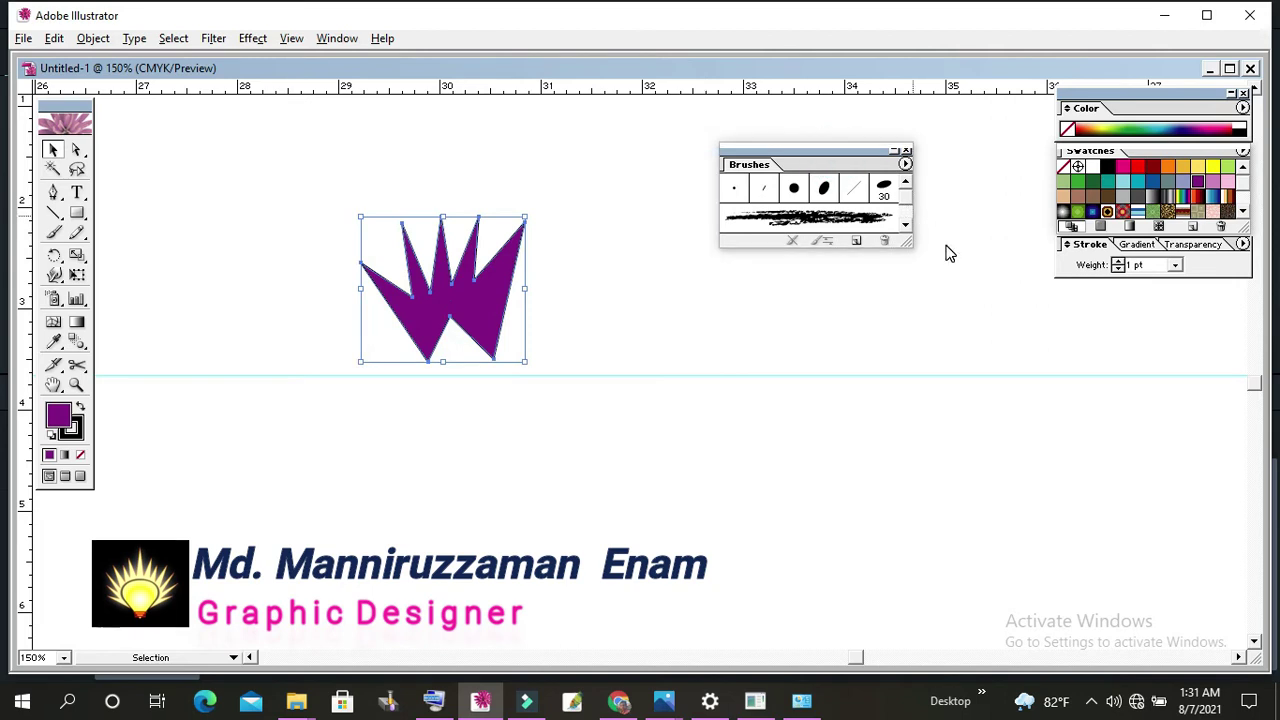
{"action": "left_click_drag", "start_coordinate": [462, 310], "coordinate": [902, 330]}
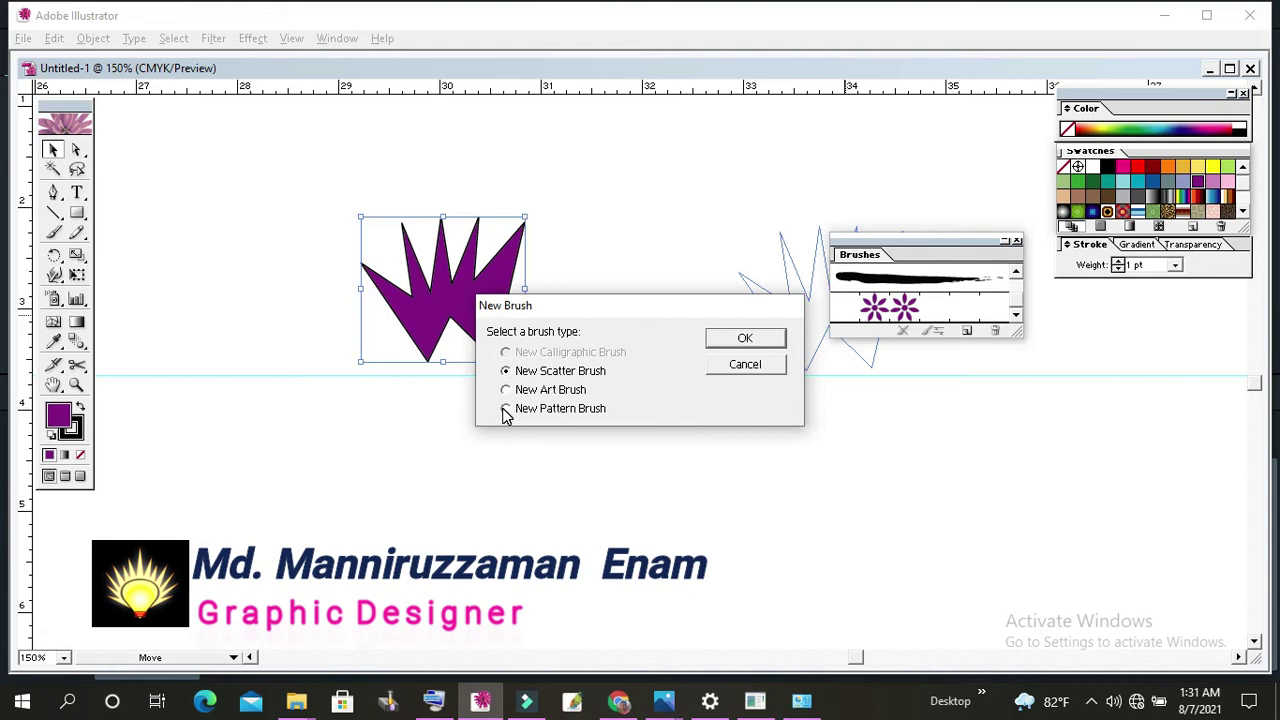
- Save the purple zigzag as Pattern Brush 2, a new pattern brush with default options
{"action": "left_click", "coordinate": [506, 410]}
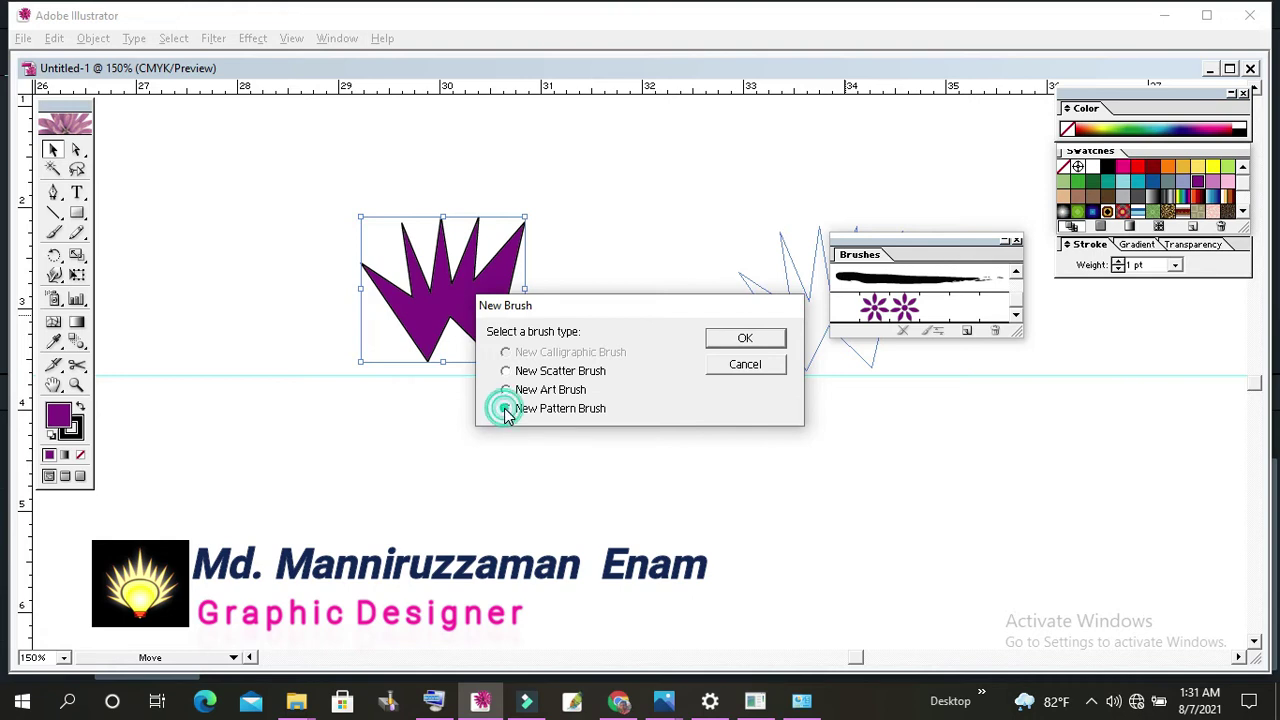
{"action": "left_click", "coordinate": [746, 340]}
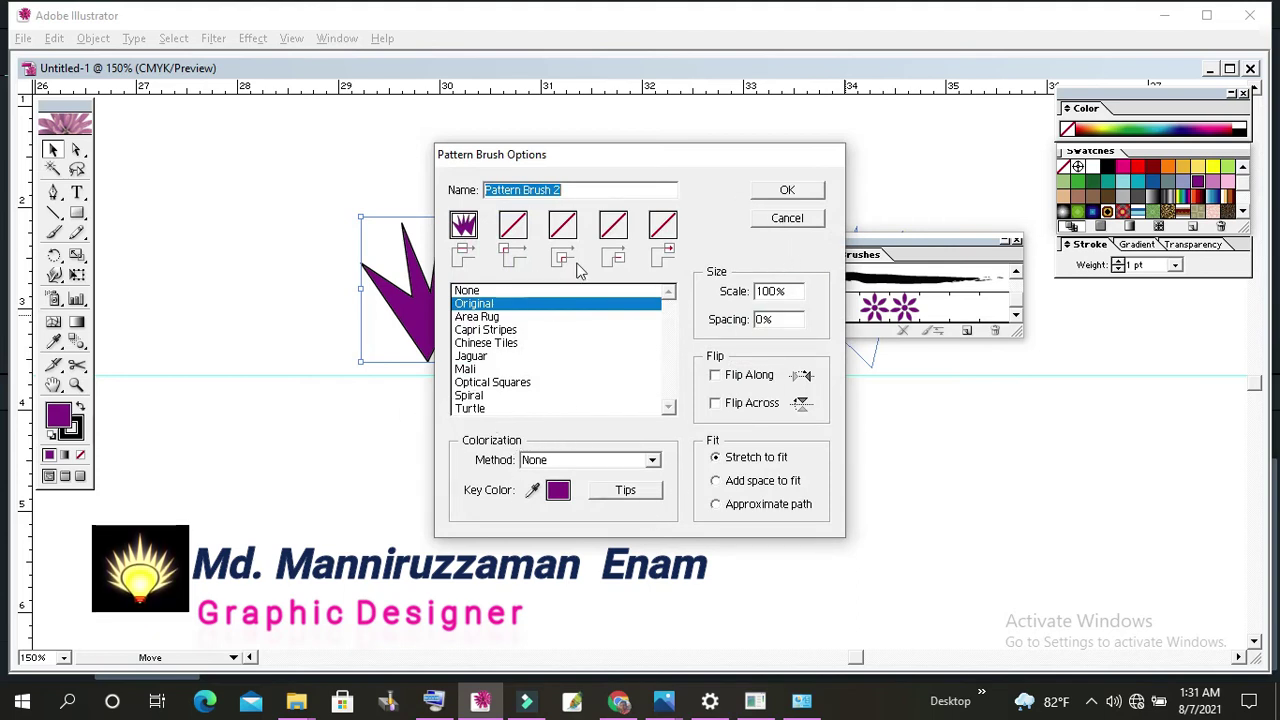
{"action": "left_click", "coordinate": [799, 196]}
{"action": "left_click", "coordinate": [729, 514]}
{"action": "left_click_drag", "start_coordinate": [714, 509], "coordinate": [670, 475]}
{"action": "left_click", "coordinate": [53, 232]}
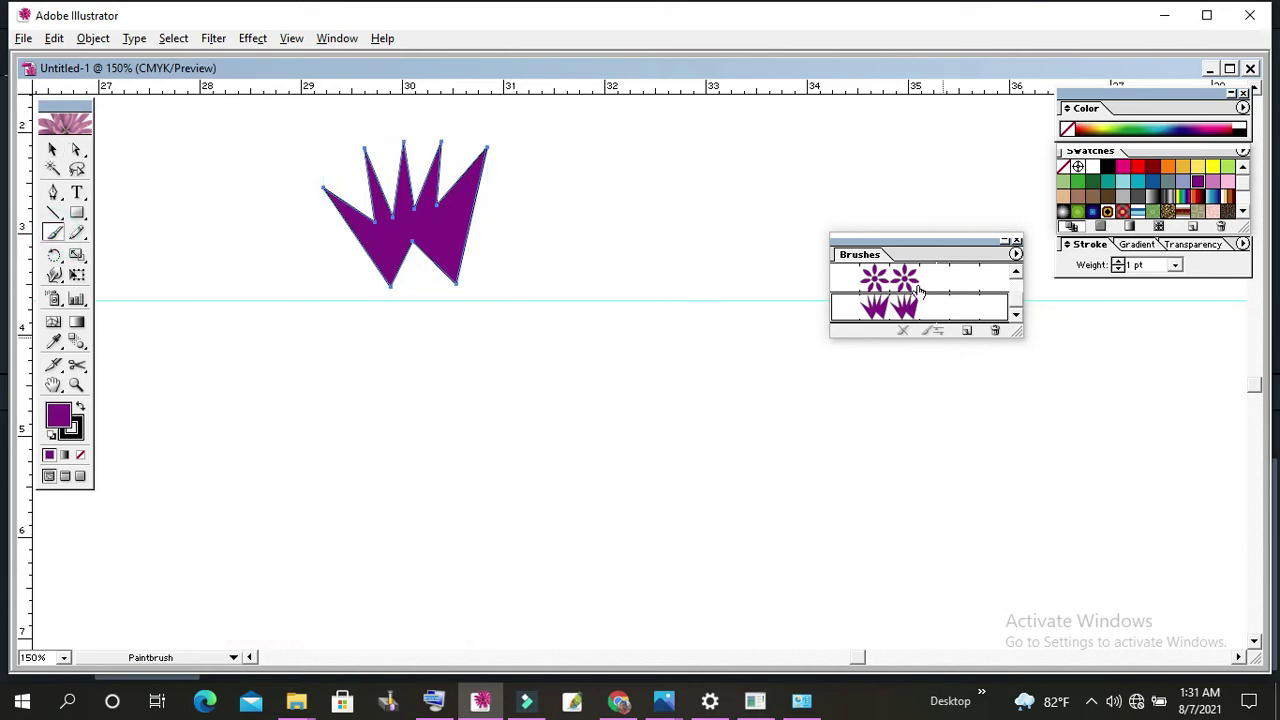
- Apply the basic round brush to the purple zigzag shape
{"action": "left_click", "coordinate": [1016, 277]}
{"action": "left_click", "coordinate": [1016, 277]}
{"action": "left_click", "coordinate": [845, 283]}
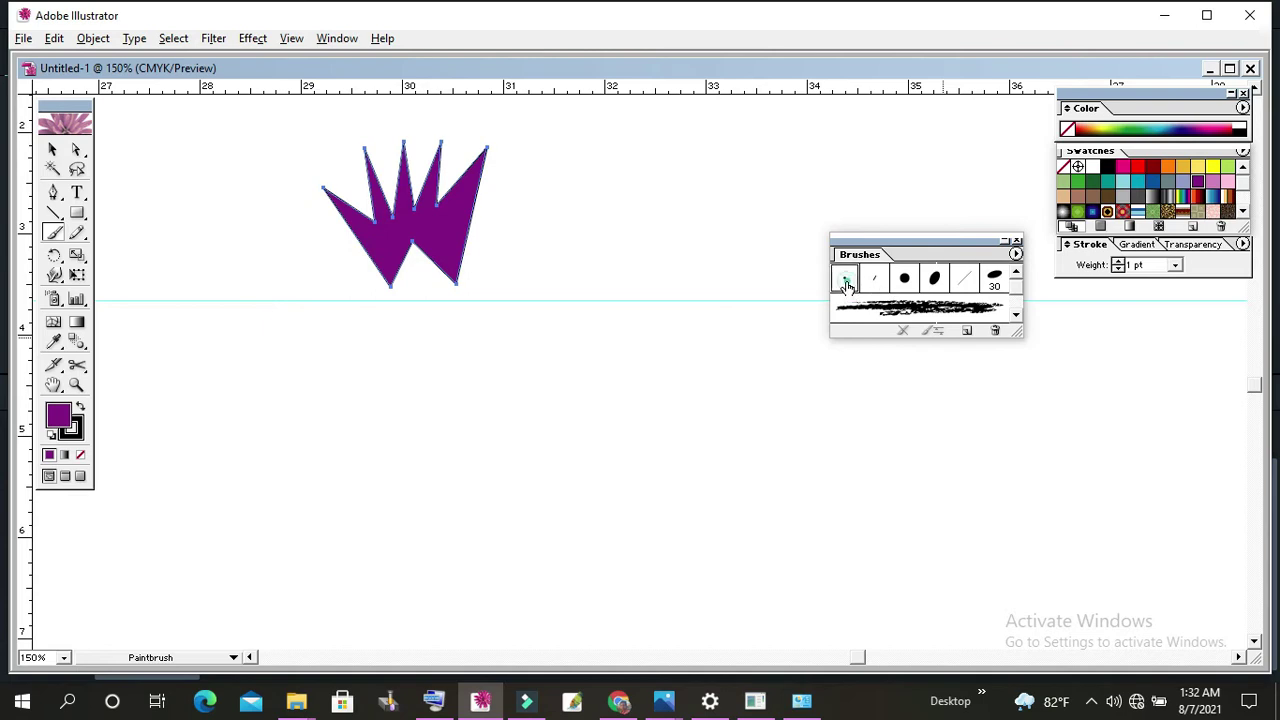
{"action": "left_click", "coordinate": [52, 149]}
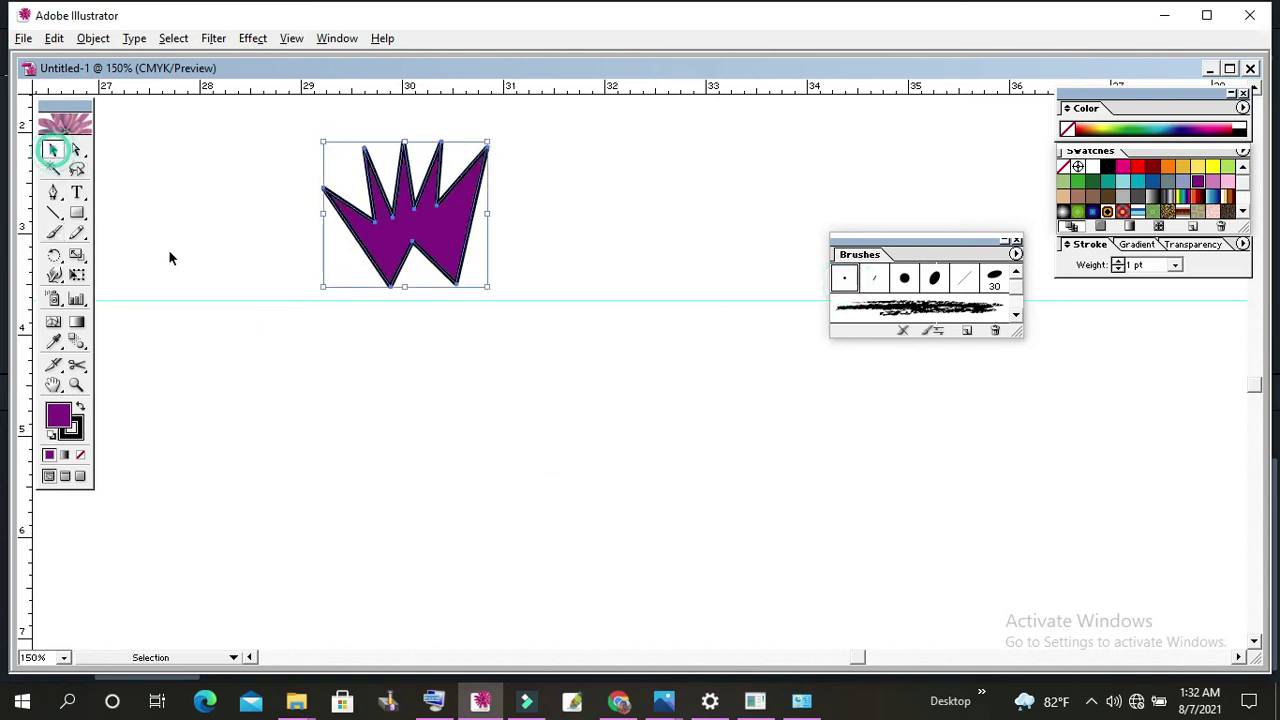
{"action": "left_click", "coordinate": [53, 232]}
- Draw a plain horizontal round-brush stroke below the zigzag, redoing the first attempt
{"action": "left_click_drag", "start_coordinate": [323, 416], "coordinate": [697, 426]}
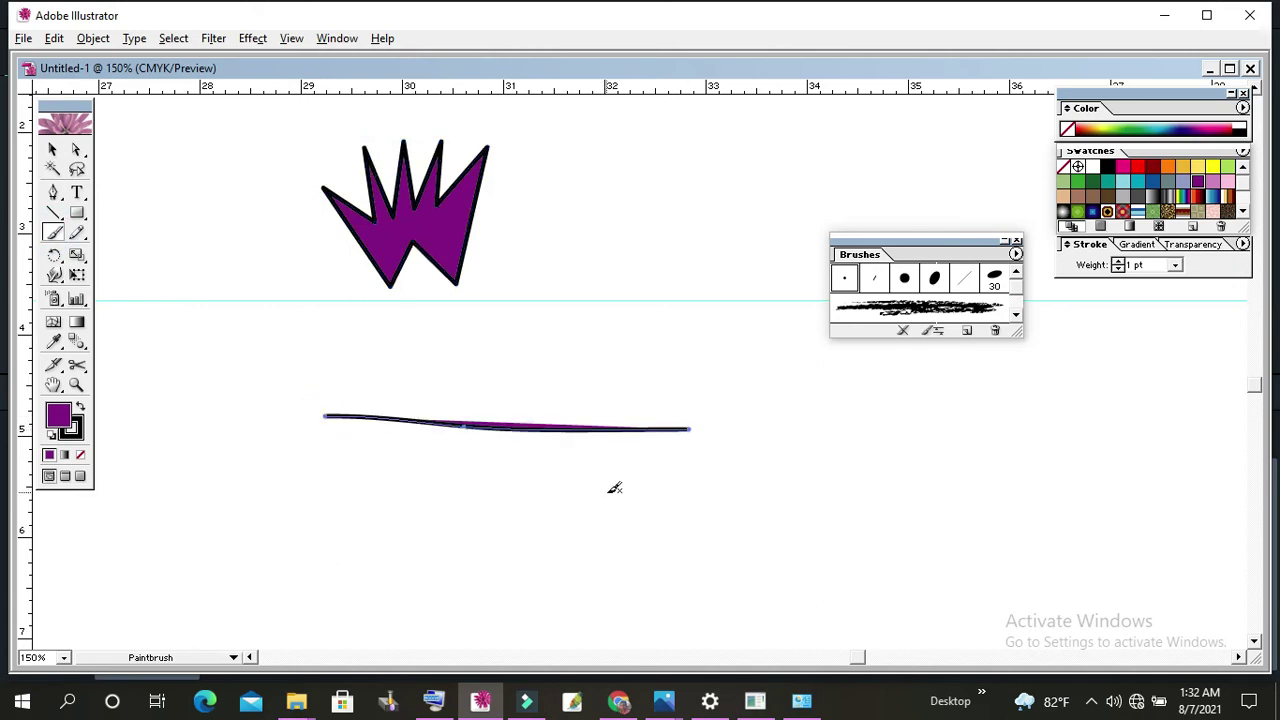
{"action": "key", "text": "ctrl+z"}
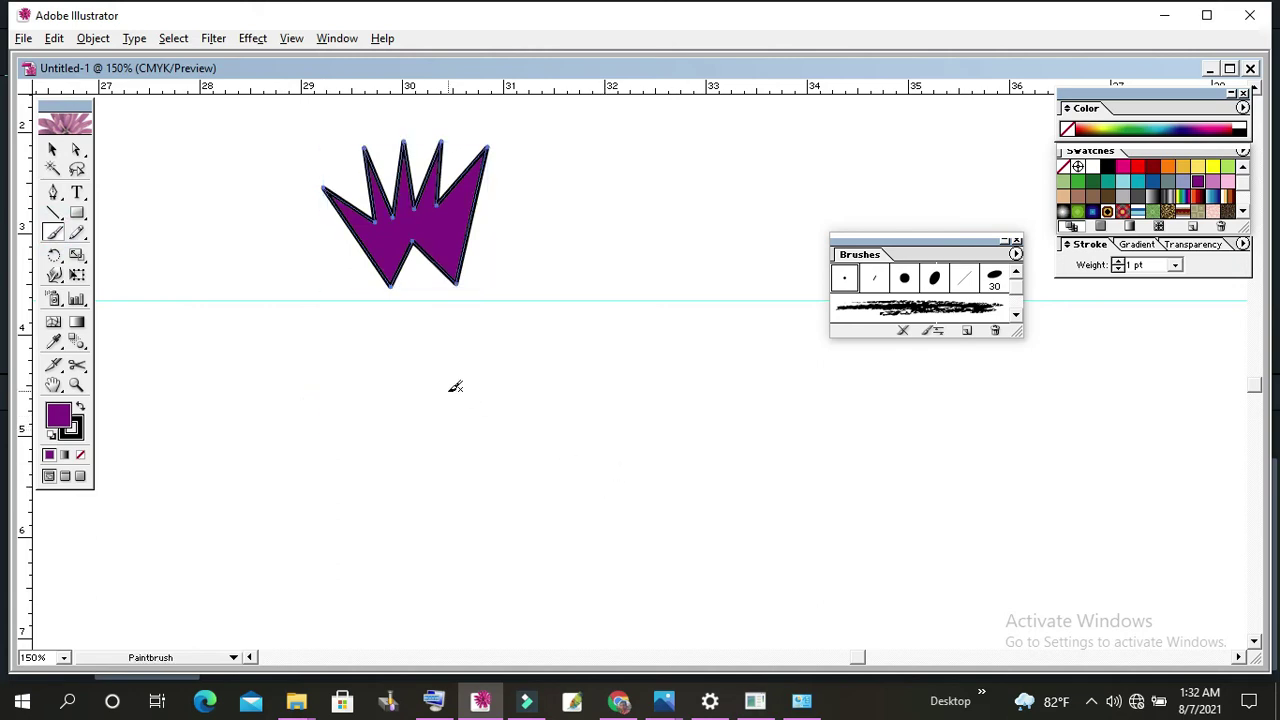
{"action": "key", "text": "ctrl+z"}
{"action": "left_click", "coordinate": [447, 388], "text": "ctrl"}
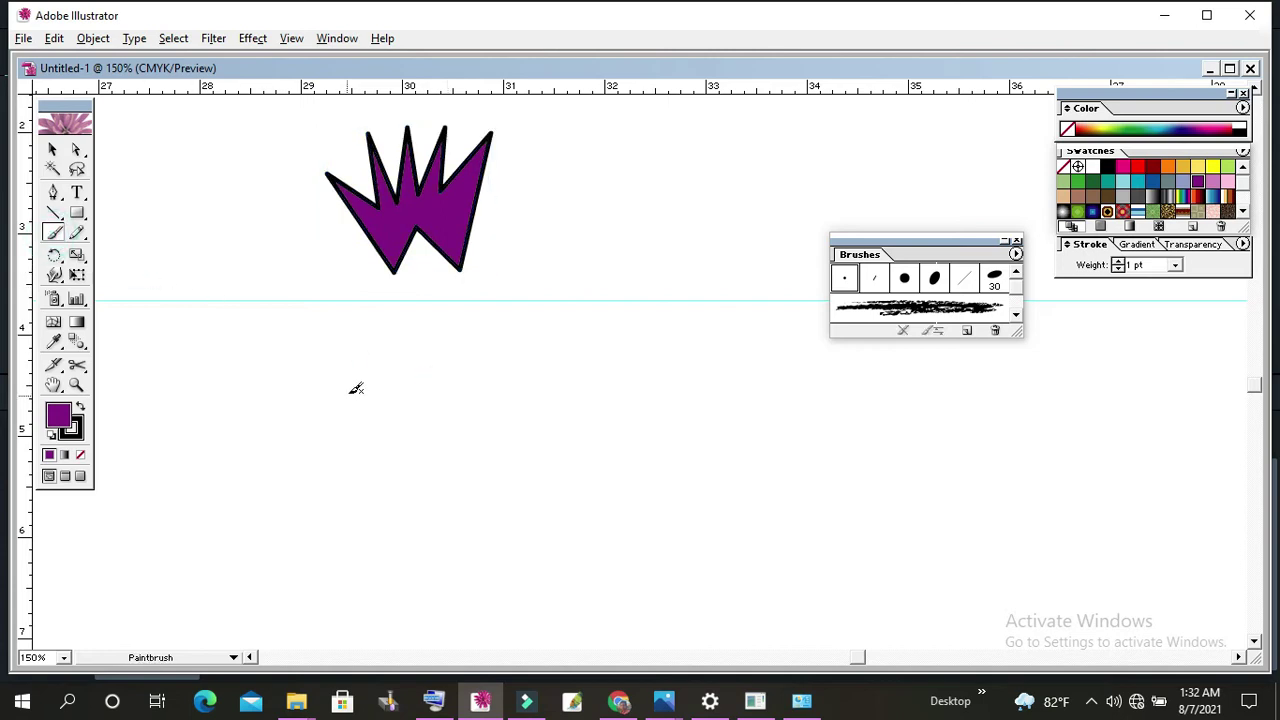
{"action": "left_click", "coordinate": [846, 281]}
{"action": "left_click_drag", "start_coordinate": [425, 437], "coordinate": [752, 437]}
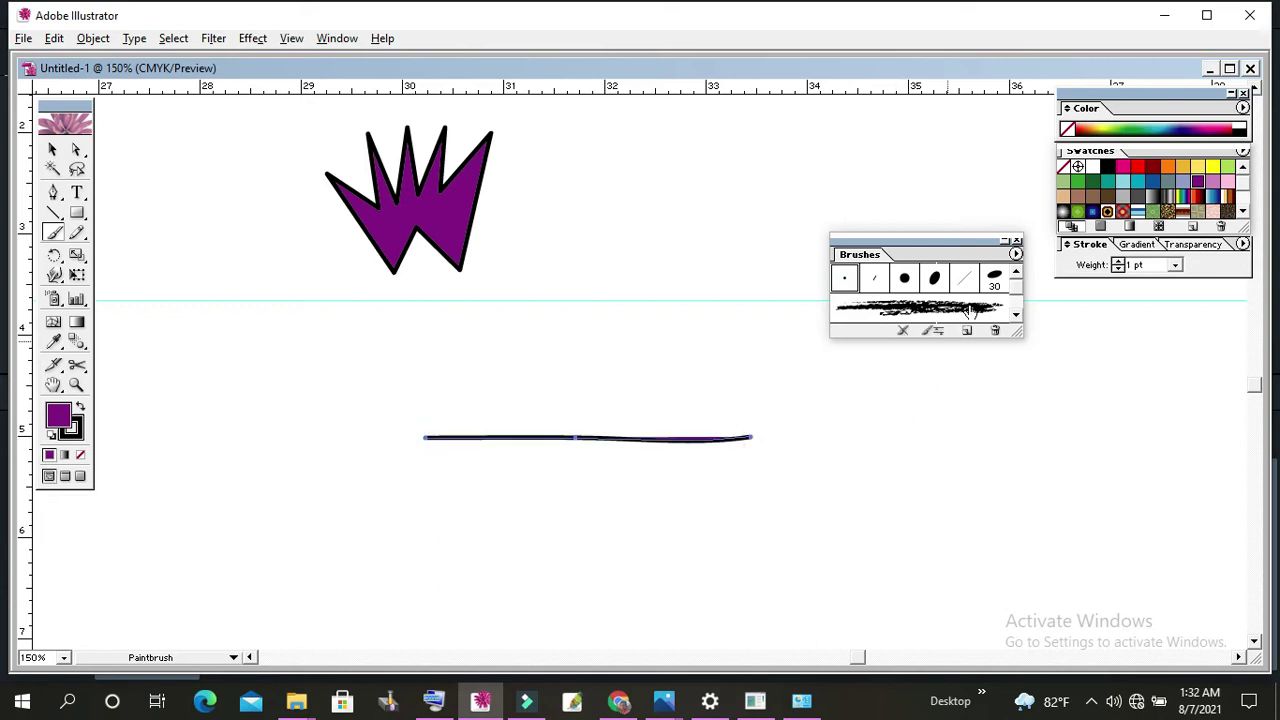
- Apply the new zigzag pattern brush to the horizontal line
{"action": "left_click", "coordinate": [1016, 316]}
{"action": "left_click", "coordinate": [1016, 316]}
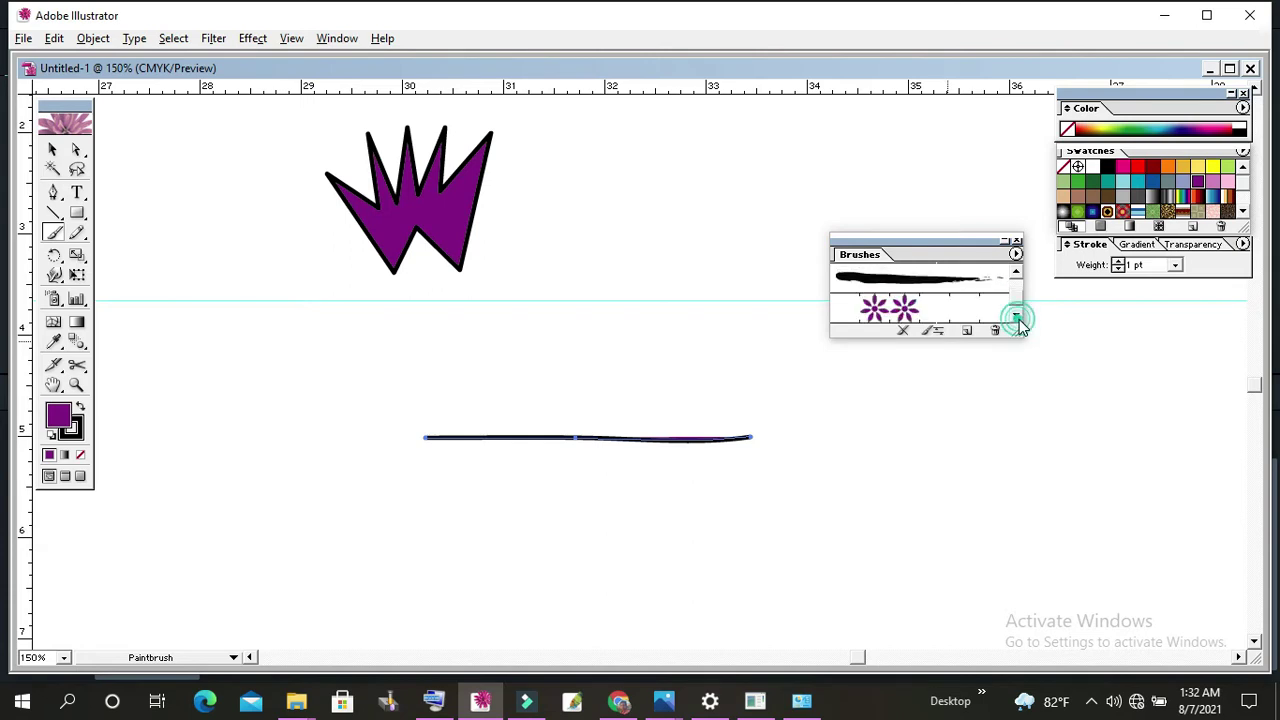
{"action": "left_click", "coordinate": [888, 308]}
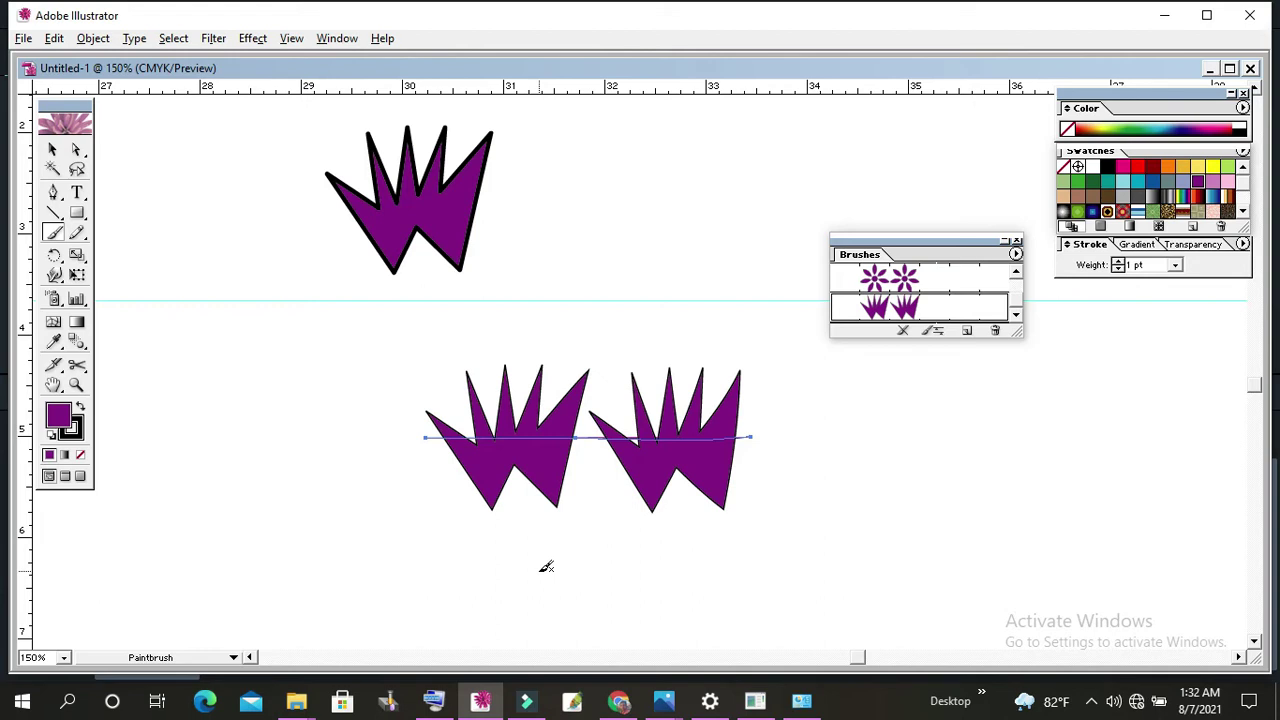
- Draw a curved arc in empty canvas space and give it the purple zigzag brush
{"action": "left_click_drag", "start_coordinate": [477, 391], "coordinate": [332, 366]}
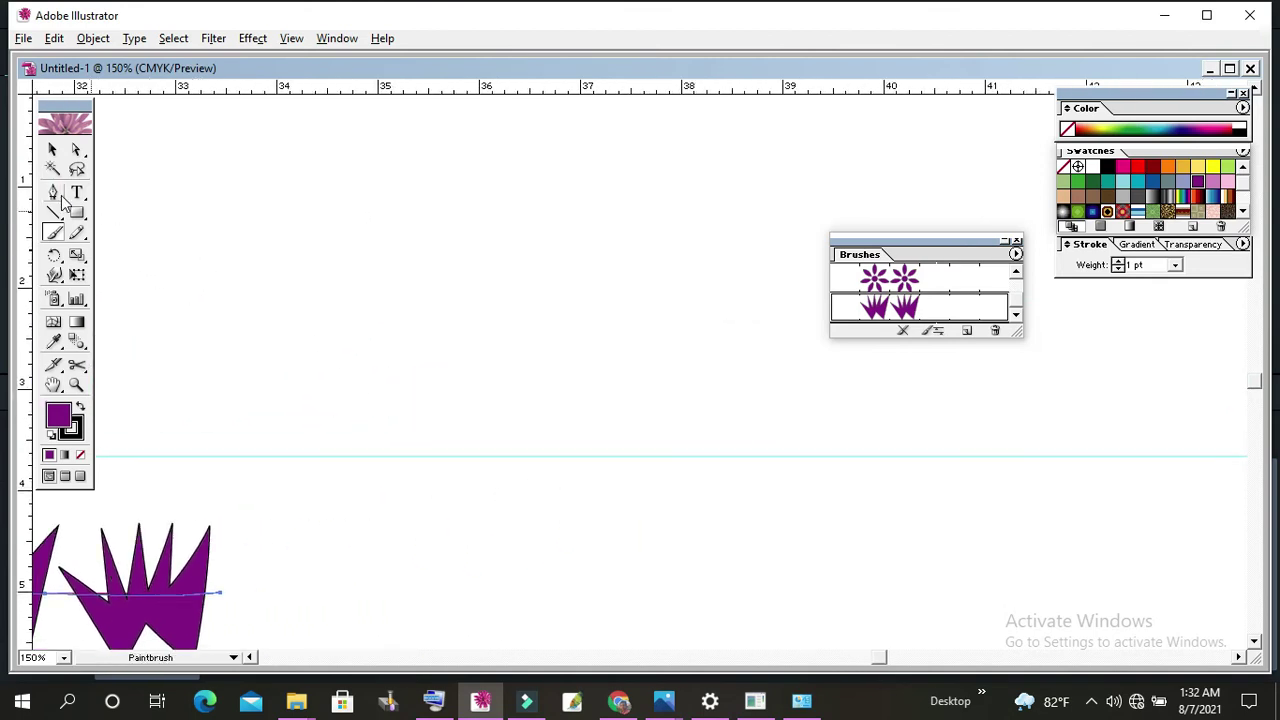
{"action": "left_click", "coordinate": [55, 233]}
{"action": "left_click_drag", "start_coordinate": [288, 348], "coordinate": [668, 252]}
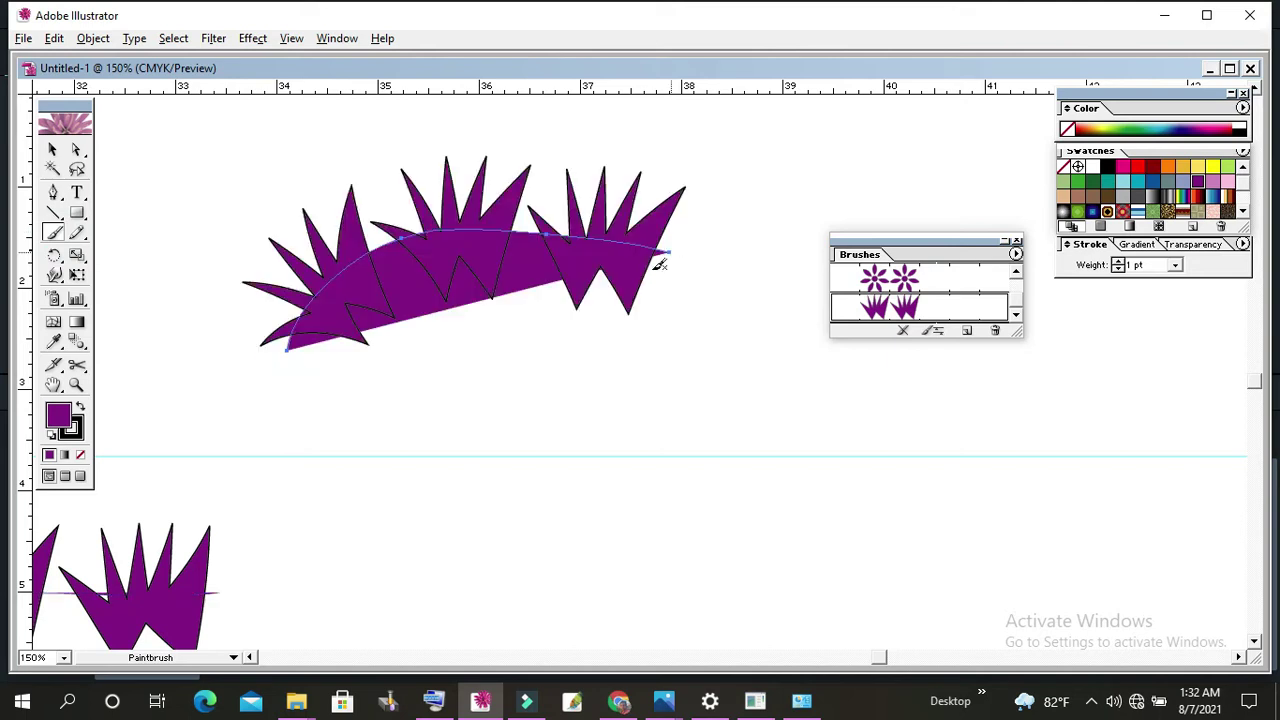
{"action": "left_click", "coordinate": [51, 434]}
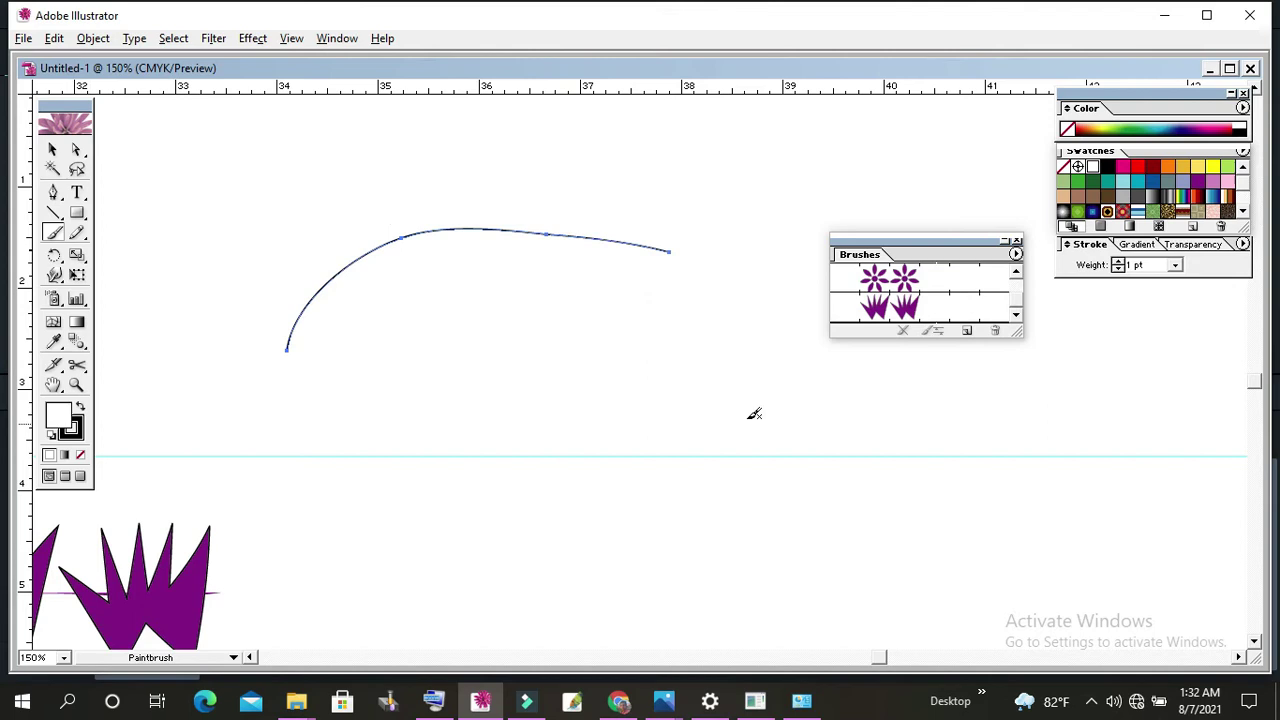
{"action": "left_click", "coordinate": [1015, 272]}
{"action": "left_click", "coordinate": [845, 279]}
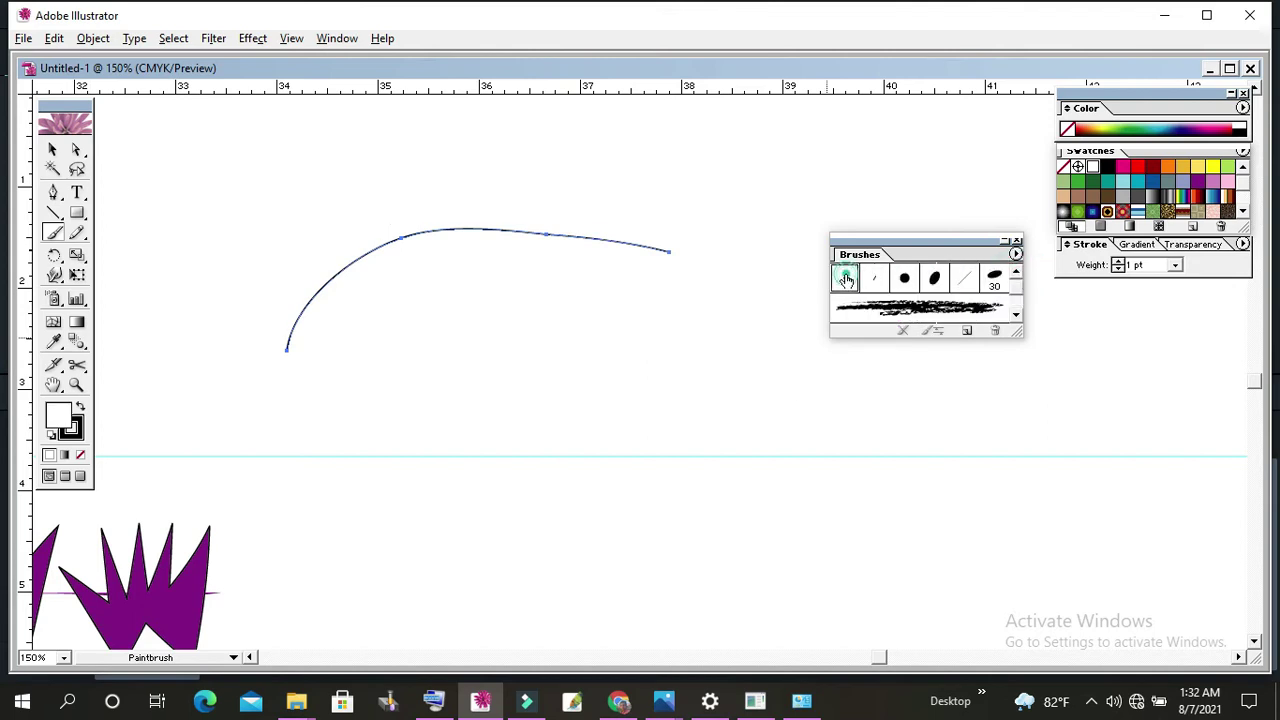
{"action": "left_click", "coordinate": [1015, 315]}
{"action": "left_click", "coordinate": [1015, 315]}
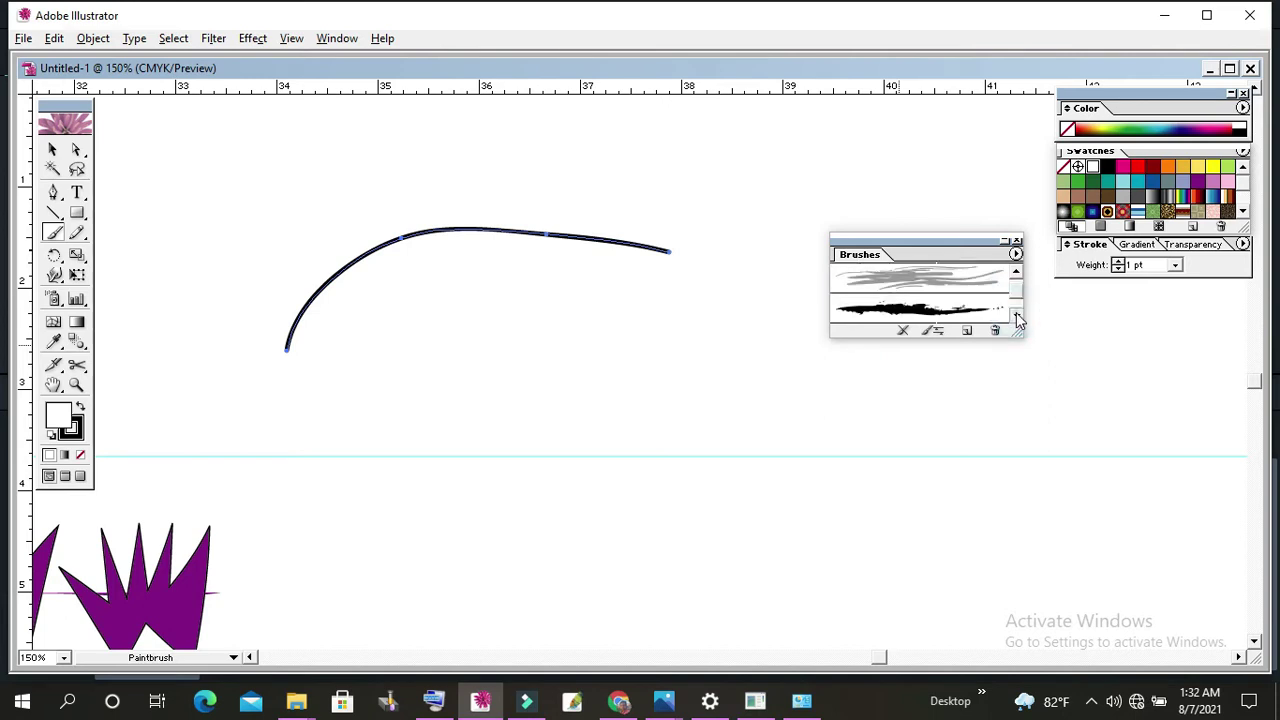
{"action": "left_click", "coordinate": [903, 311]}
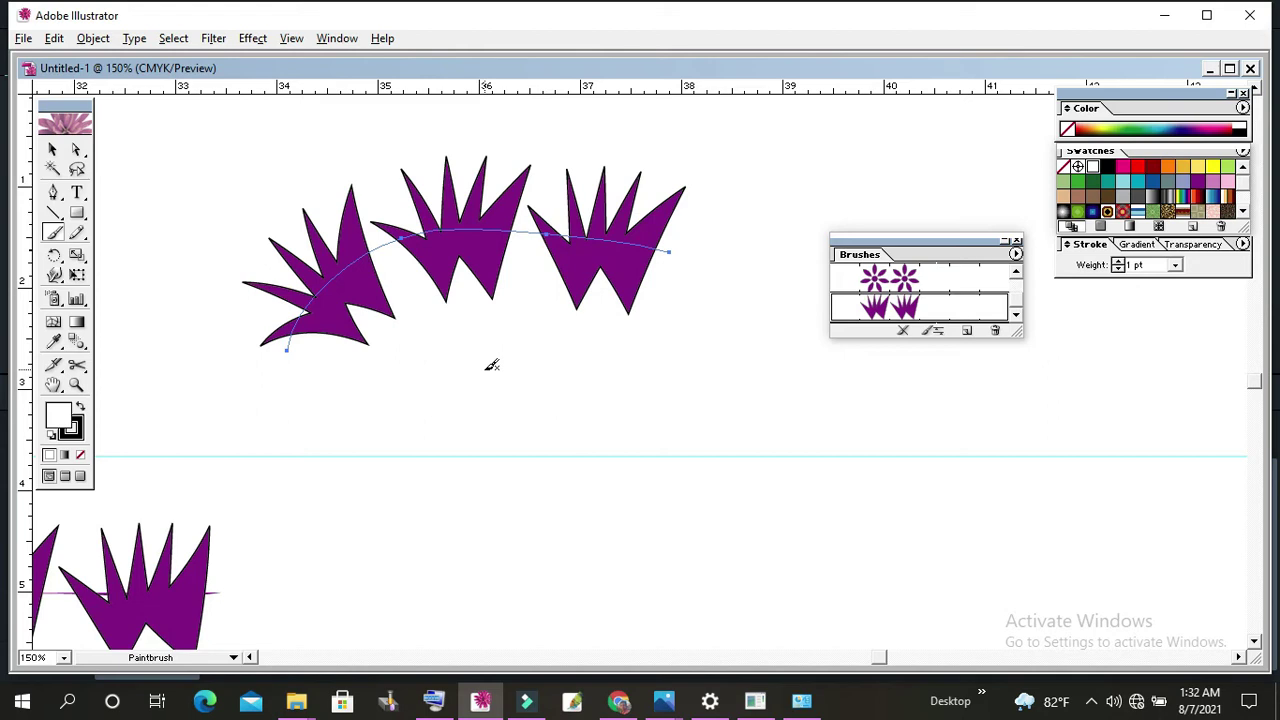
- Draw a large circle with the Ellipse tool
{"action": "left_click_drag", "start_coordinate": [77, 212], "coordinate": [143, 216]}
{"action": "mouse_move", "coordinate": [323, 437]}
{"action": "left_mouse_down"}
{"action": "mouse_move", "coordinate": [279, 333]}
{"action": "mouse_move", "coordinate": [247, 300]}
{"action": "left_mouse_up"}
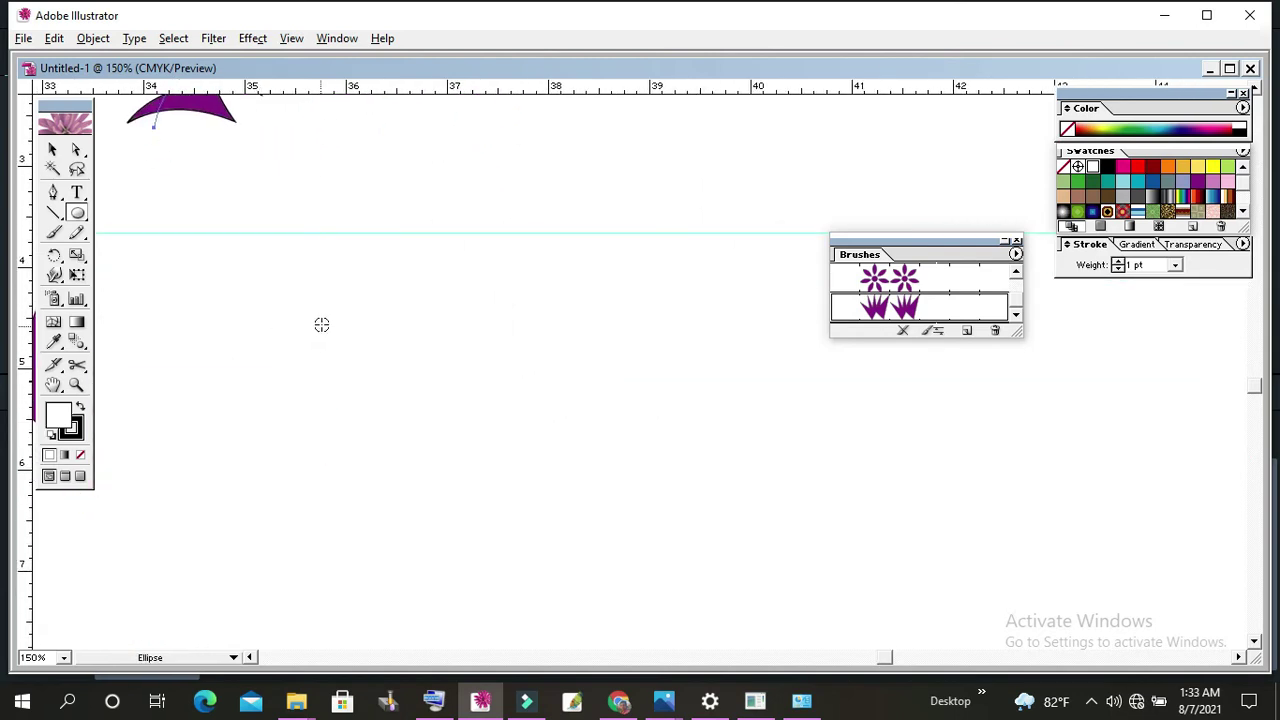
{"action": "left_click_drag", "start_coordinate": [321, 325], "coordinate": [503, 463]}
{"action": "left_click", "coordinate": [513, 461], "text": "ctrl"}
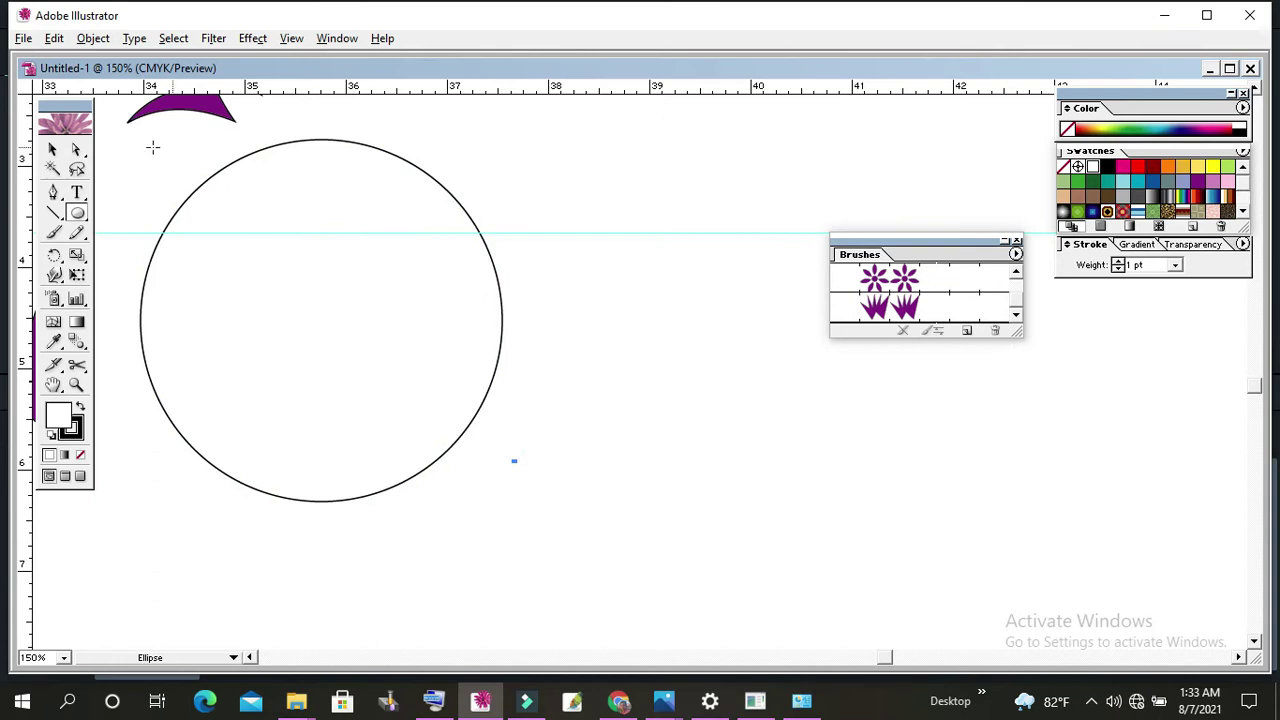
- Give the circle the spiky purple brush and move it lower and to the right
{"action": "left_click", "coordinate": [53, 148]}
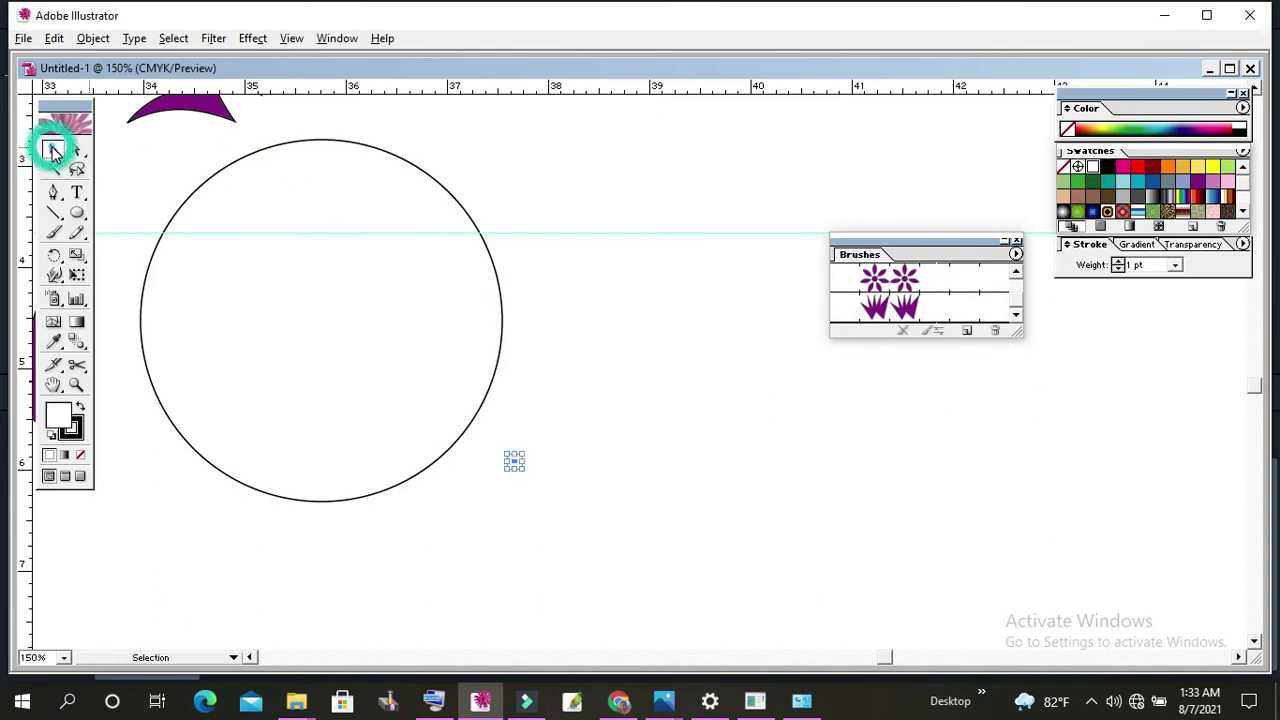
{"action": "left_click", "coordinate": [492, 380]}
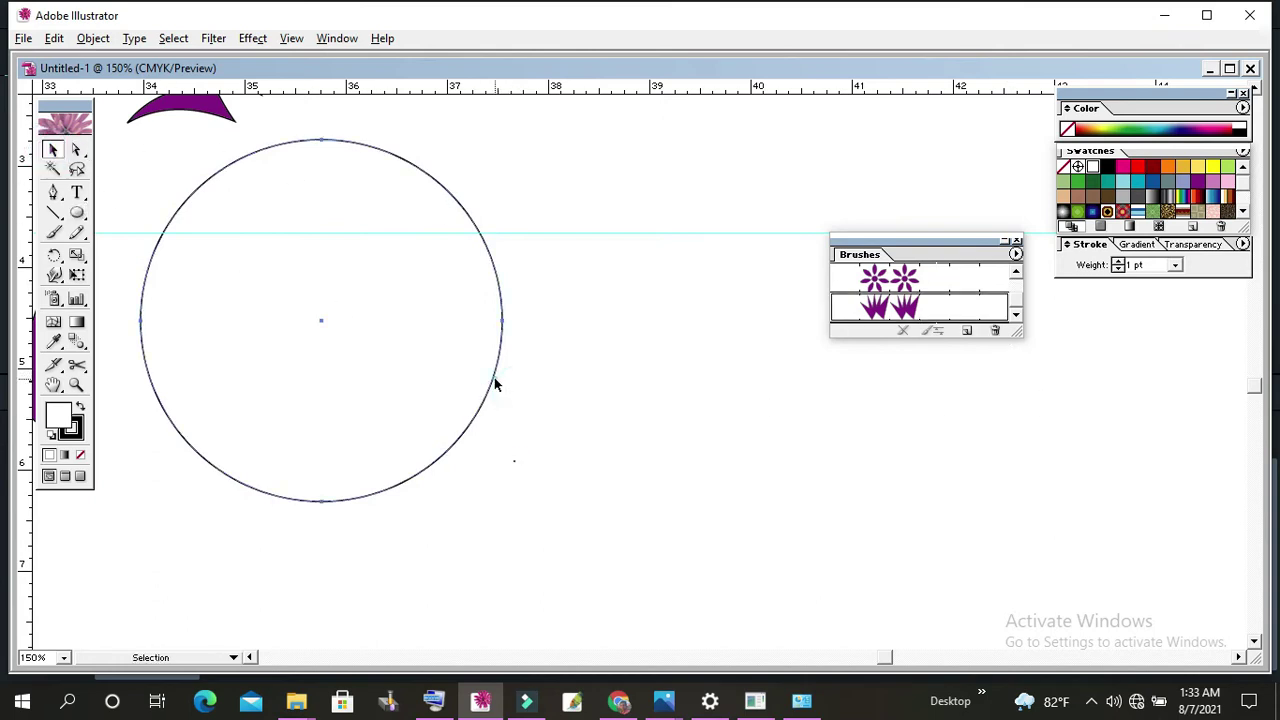
{"action": "left_click", "coordinate": [906, 310]}
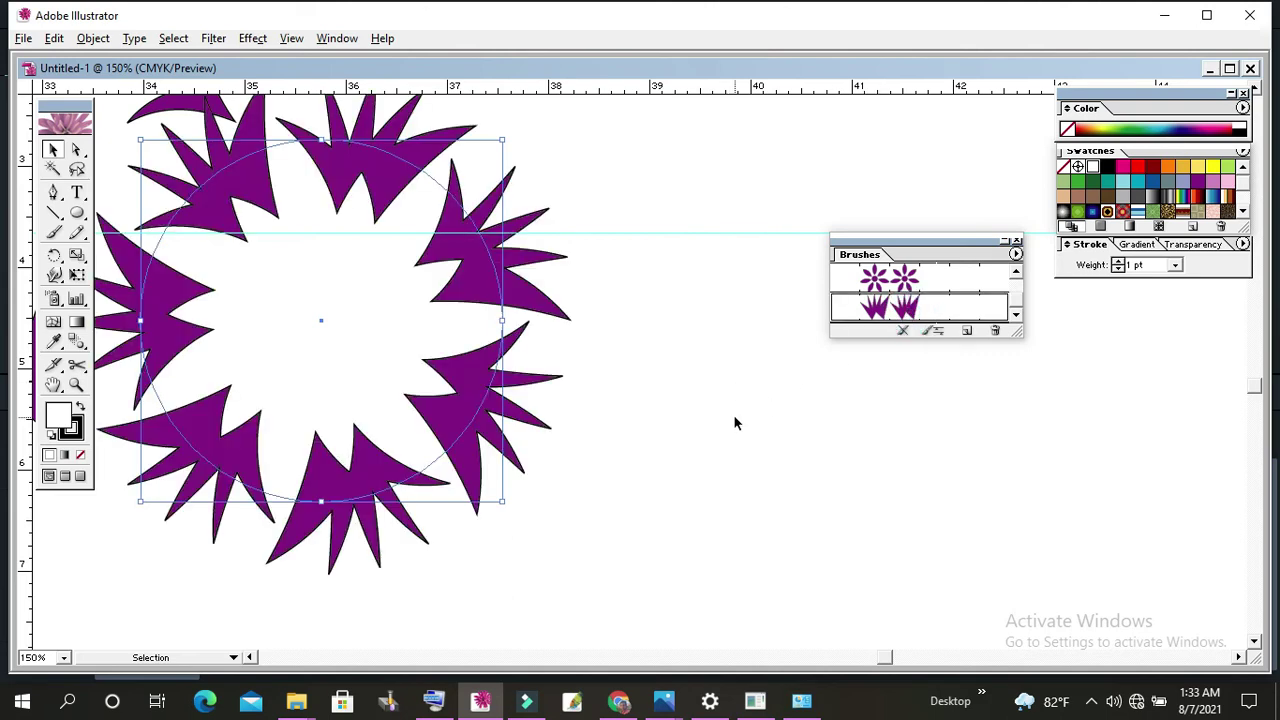
{"action": "key", "text": "ctrl+minus"}
{"action": "key", "text": "ctrl+minus"}
{"action": "left_click_drag", "start_coordinate": [559, 397], "coordinate": [710, 477]}
{"action": "left_click", "coordinate": [762, 531]}
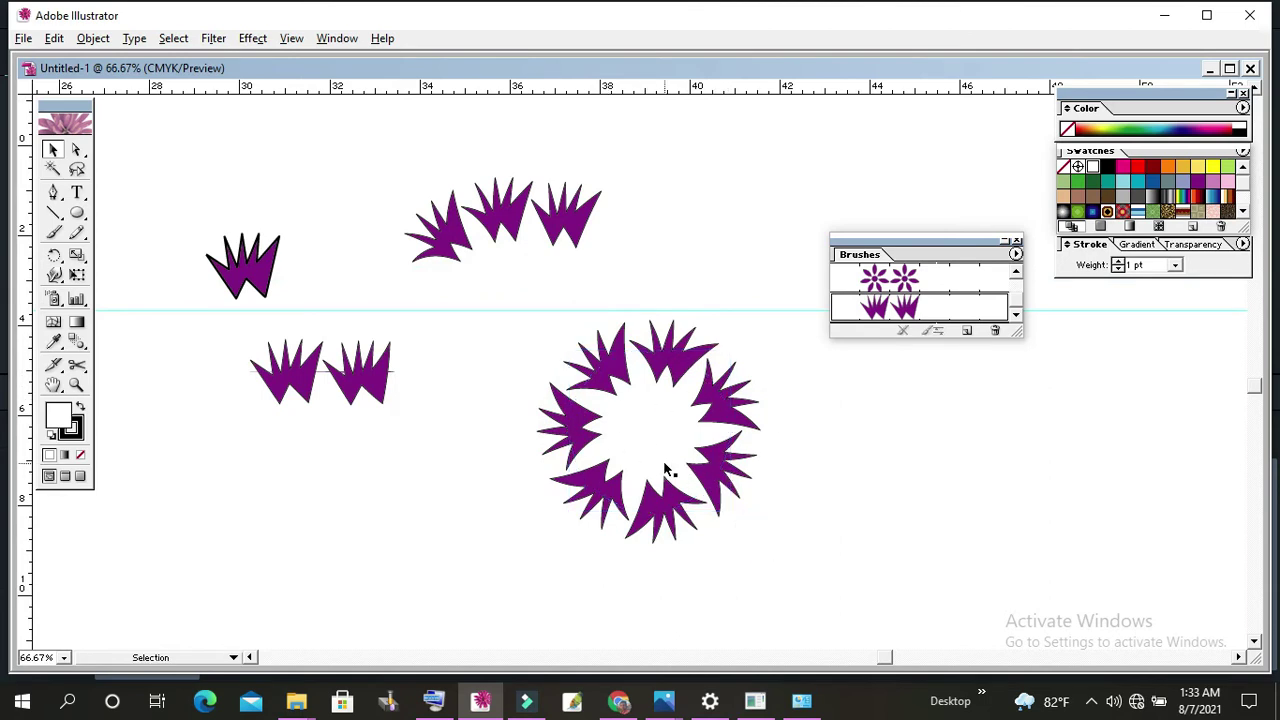
- Delete the spiky purple brush, choosing Remove Strokes for artwork that used it
{"action": "mouse_move", "coordinate": [705, 490]}
{"action": "left_mouse_down"}
{"action": "mouse_move", "coordinate": [393, 400]}
{"action": "mouse_move", "coordinate": [433, 420]}
{"action": "left_mouse_up"}
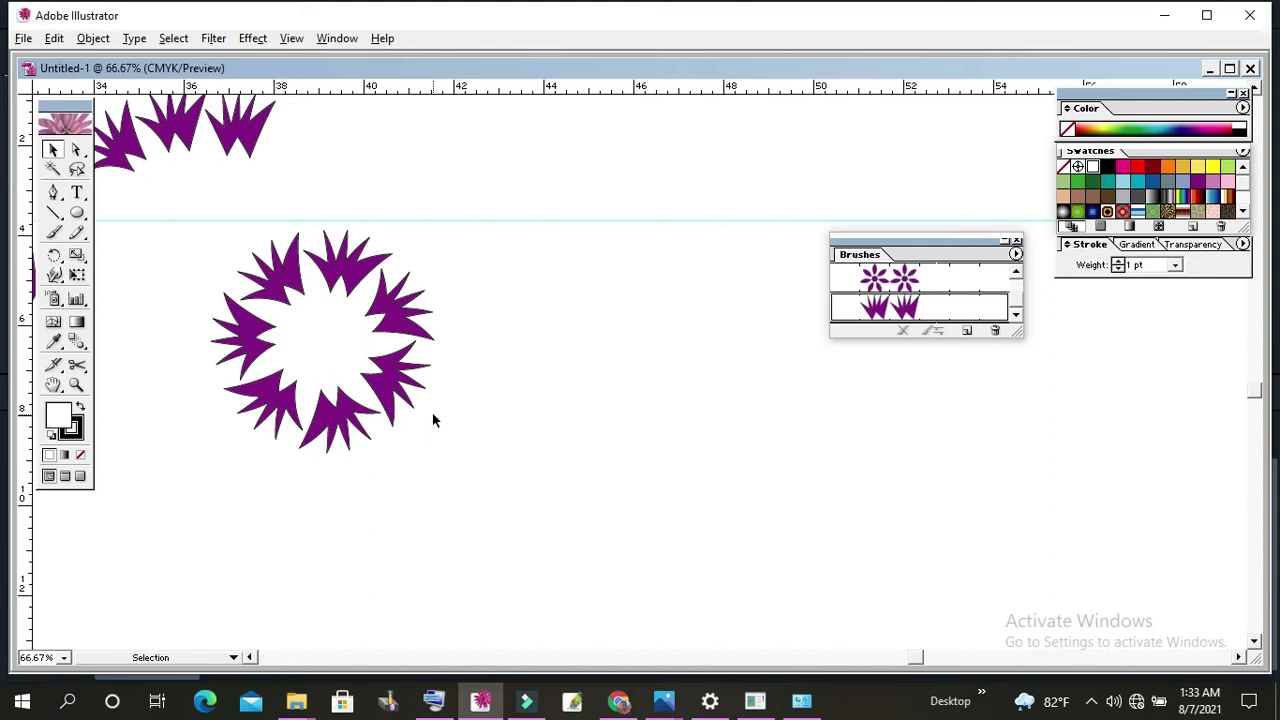
{"action": "mouse_move", "coordinate": [925, 327]}
{"action": "left_mouse_down"}
{"action": "mouse_move", "coordinate": [903, 329]}
{"action": "mouse_move", "coordinate": [995, 330]}
{"action": "left_mouse_up"}
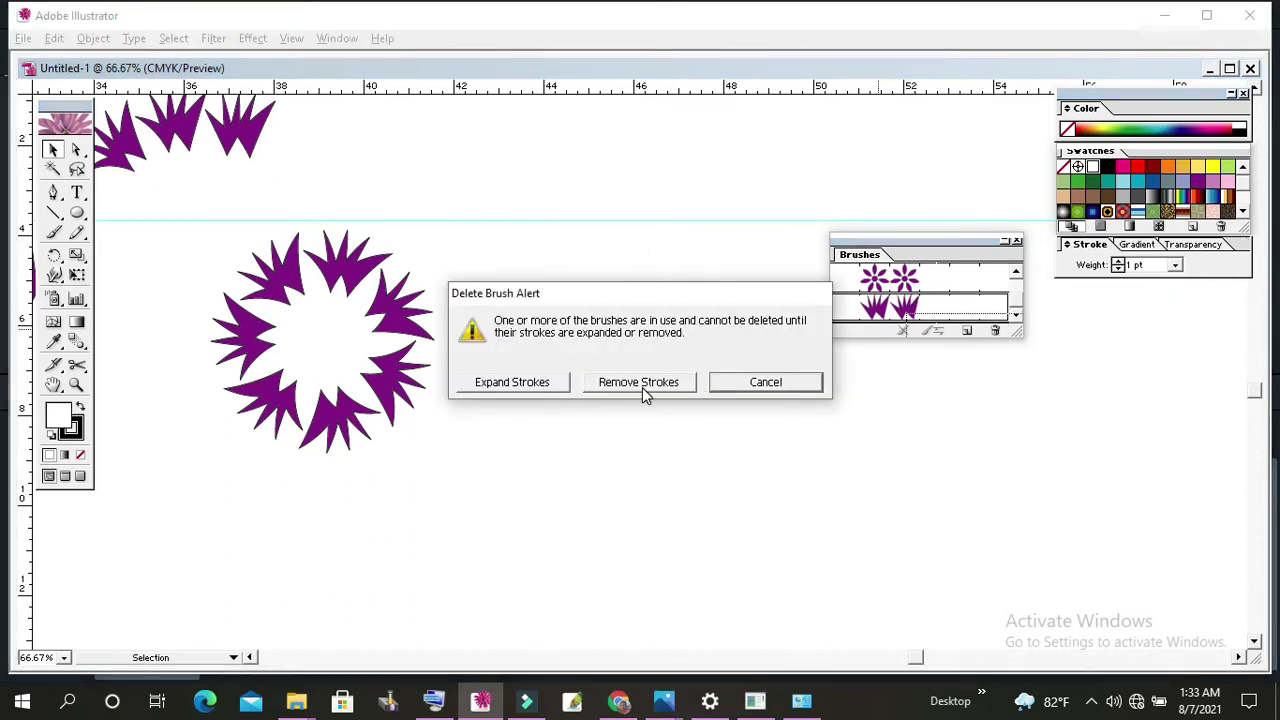
{"action": "left_click", "coordinate": [642, 383]}
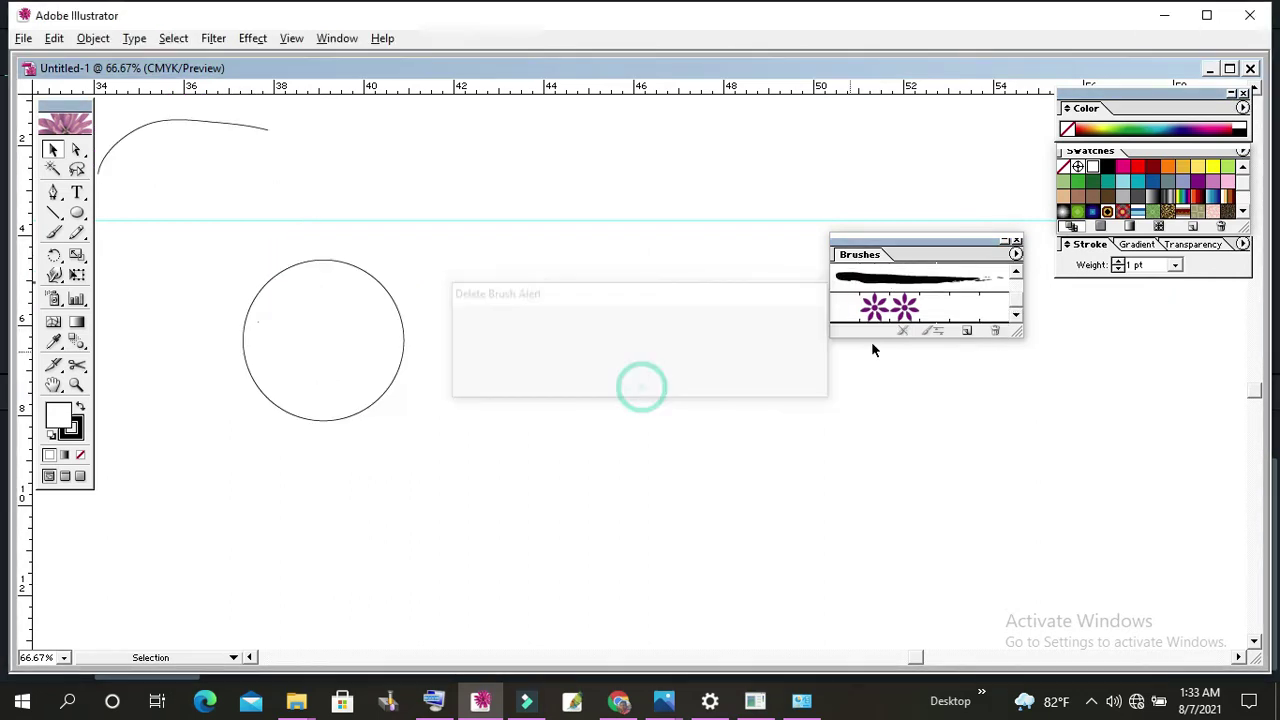
{"action": "left_click_drag", "start_coordinate": [394, 365], "coordinate": [246, 505]}
- Draw a small purple circle and save it as a new pattern brush with default settings
{"action": "left_click", "coordinate": [77, 212]}
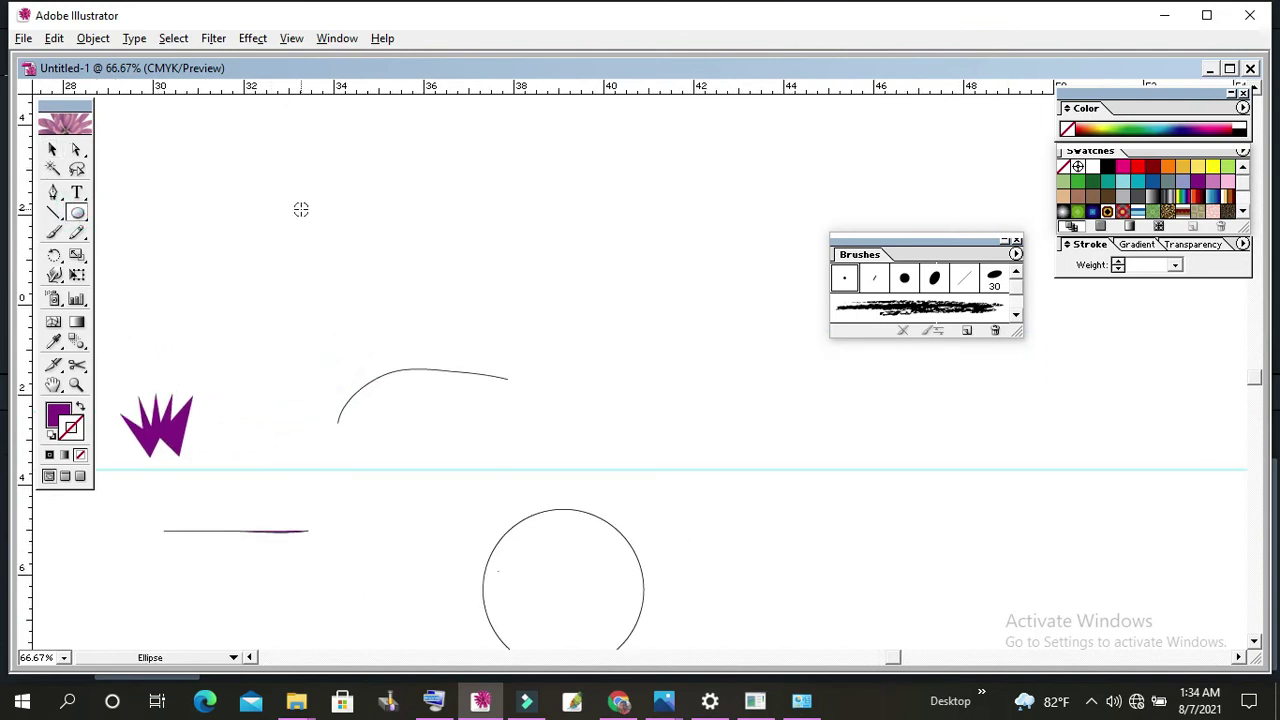
{"action": "left_click_drag", "start_coordinate": [301, 209], "coordinate": [855, 313]}
{"action": "left_click", "coordinate": [52, 149]}
{"action": "left_click", "coordinate": [506, 408]}
{"action": "left_click", "coordinate": [745, 337]}
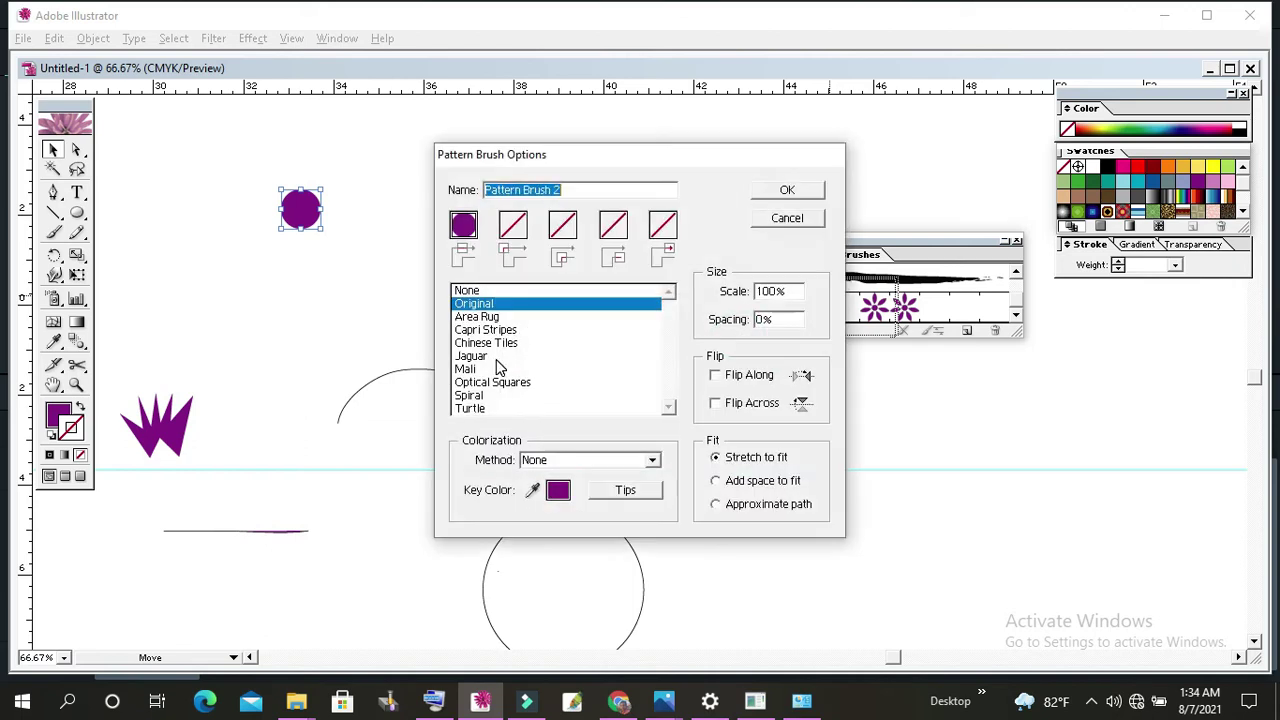
{"action": "left_click", "coordinate": [790, 193]}
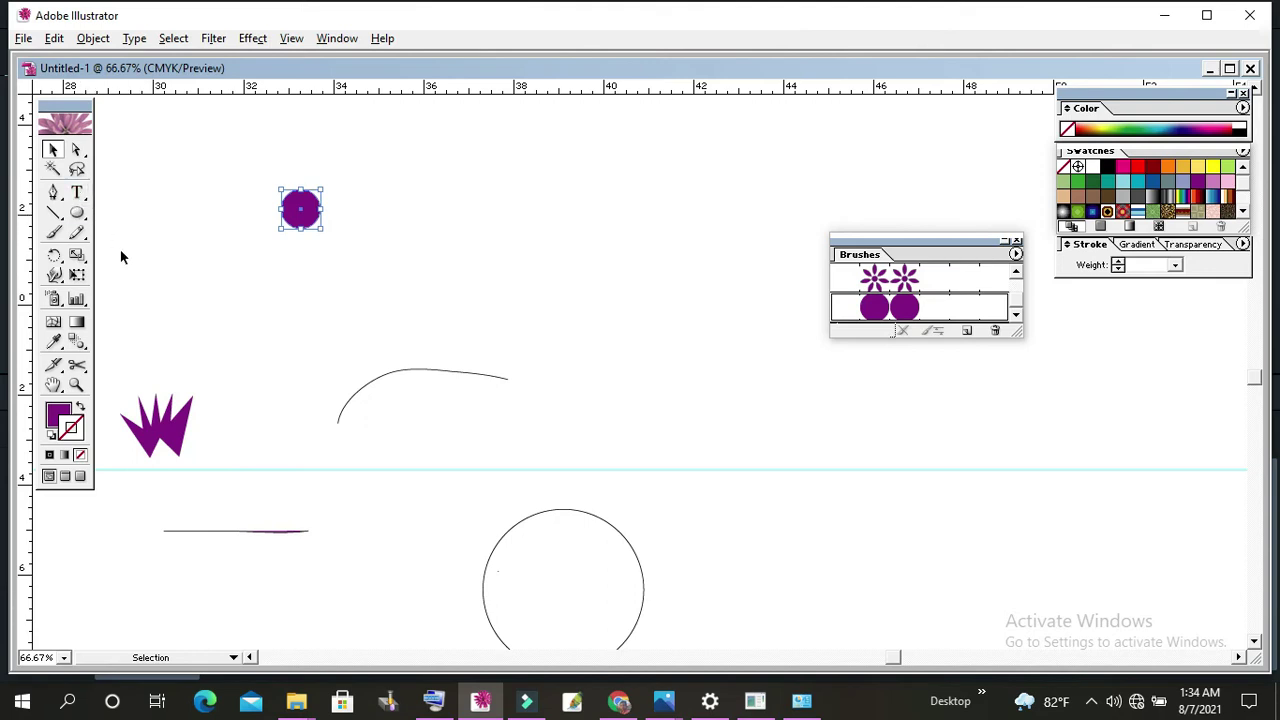
- Paint a test stroke of purple circles with the Paintbrush
{"action": "left_click_drag", "start_coordinate": [248, 291], "coordinate": [193, 267]}
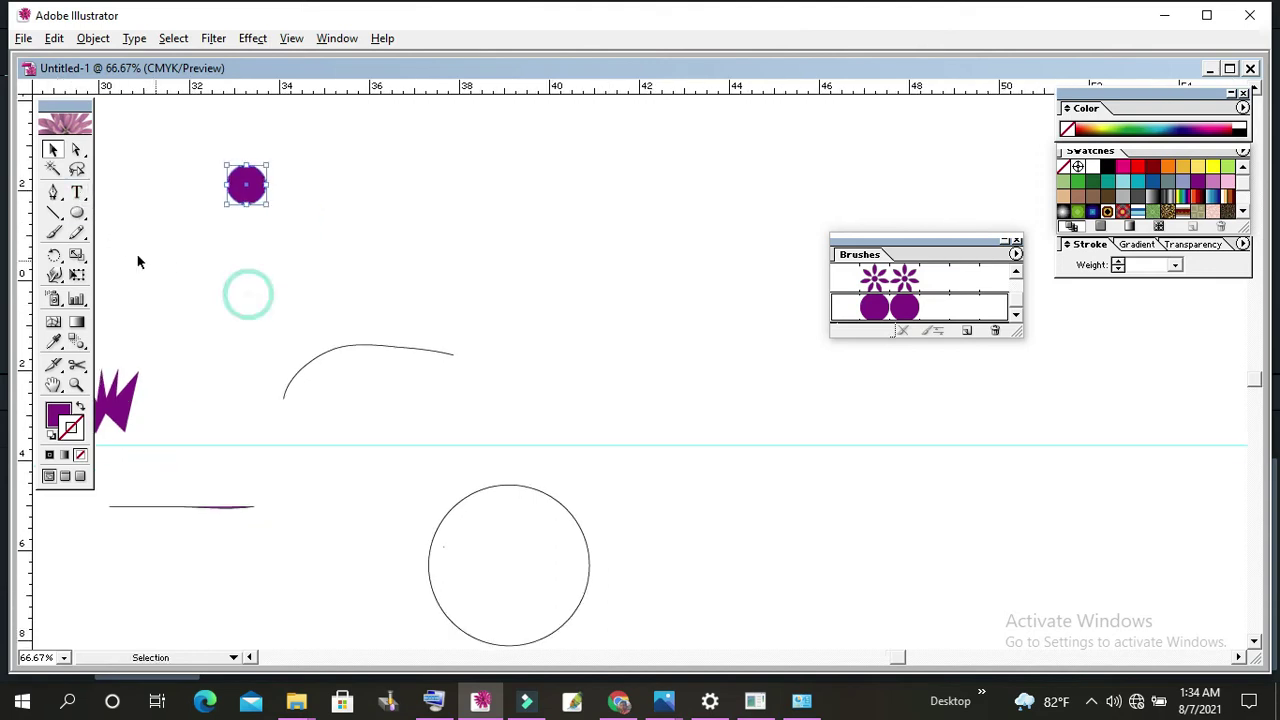
{"action": "left_click", "coordinate": [53, 232]}
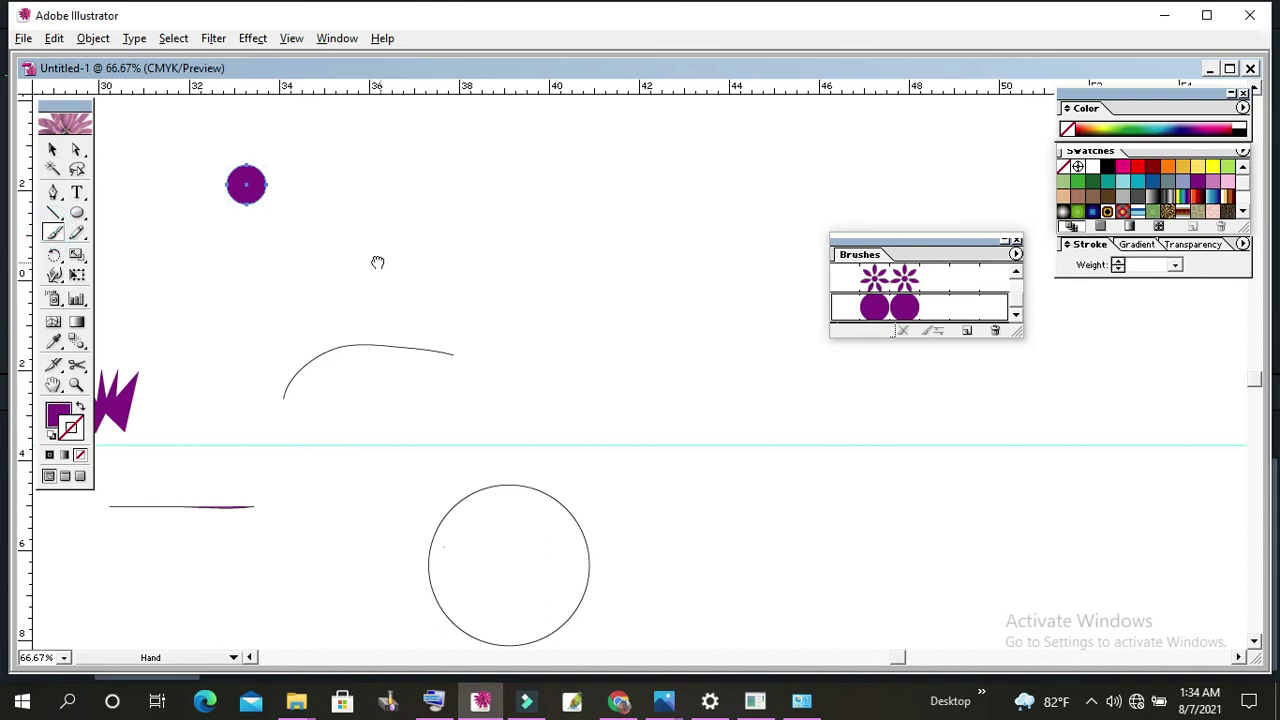
{"action": "scroll", "coordinate": [377, 260], "scroll_direction": "right", "scroll_amount": 2}
{"action": "left_click_drag", "start_coordinate": [357, 206], "coordinate": [591, 192]}
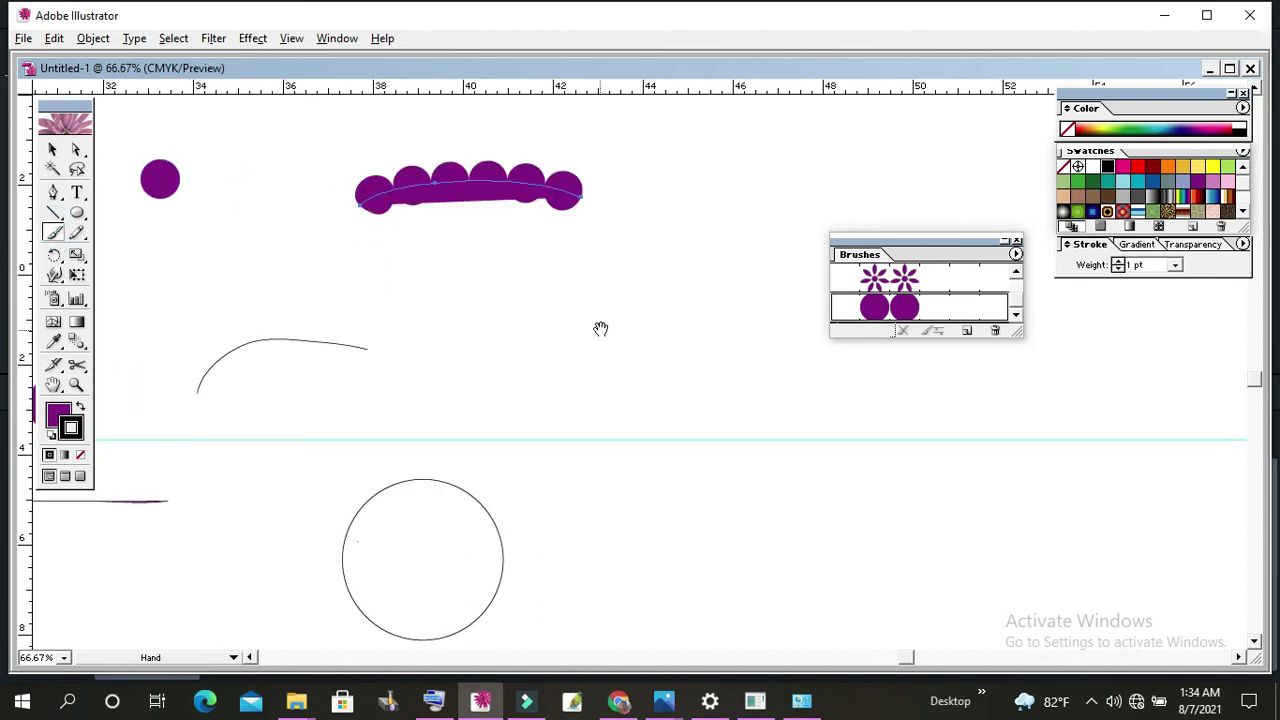
- Paint a teardrop-shaped closed outline with the thin round brush
{"action": "left_click_drag", "start_coordinate": [678, 377], "coordinate": [466, 241]}
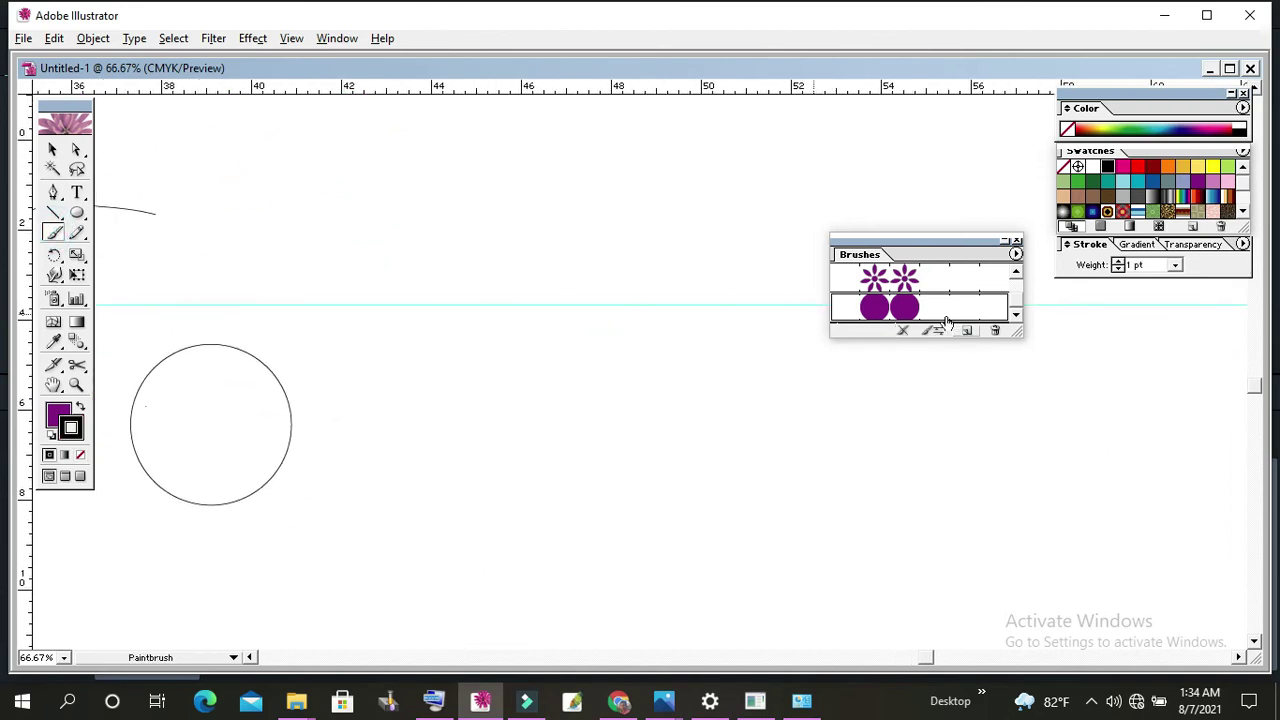
{"action": "left_click", "coordinate": [1015, 272]}
{"action": "left_click", "coordinate": [1015, 272]}
{"action": "left_click", "coordinate": [844, 278]}
{"action": "left_click_drag", "start_coordinate": [576, 372], "coordinate": [632, 329]}
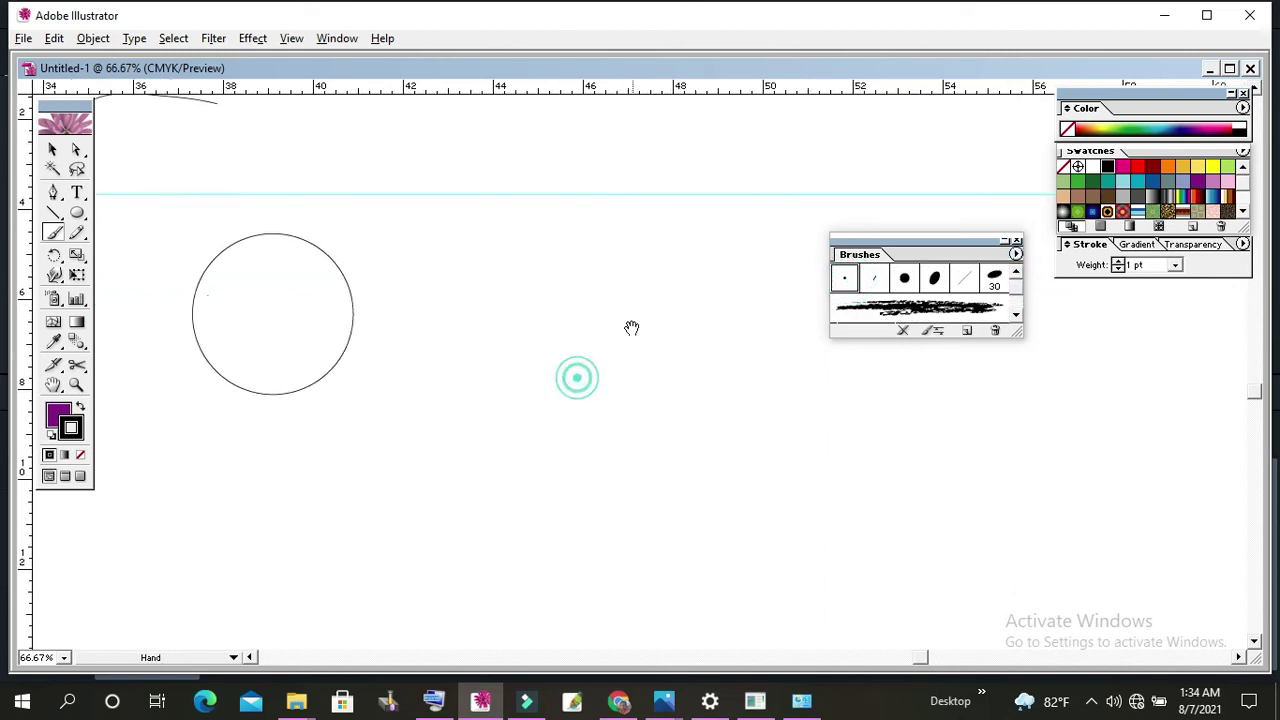
{"action": "mouse_move", "coordinate": [590, 226]}
{"action": "left_mouse_down"}
{"action": "mouse_move", "coordinate": [520, 452]}
{"action": "mouse_move", "coordinate": [626, 514]}
{"action": "mouse_move", "coordinate": [731, 483]}
{"action": "mouse_move", "coordinate": [766, 391]}
{"action": "mouse_move", "coordinate": [720, 262]}
{"action": "mouse_move", "coordinate": [652, 186]}
{"action": "mouse_move", "coordinate": [630, 180]}
{"action": "mouse_move", "coordinate": [587, 226]}
{"action": "left_mouse_up"}
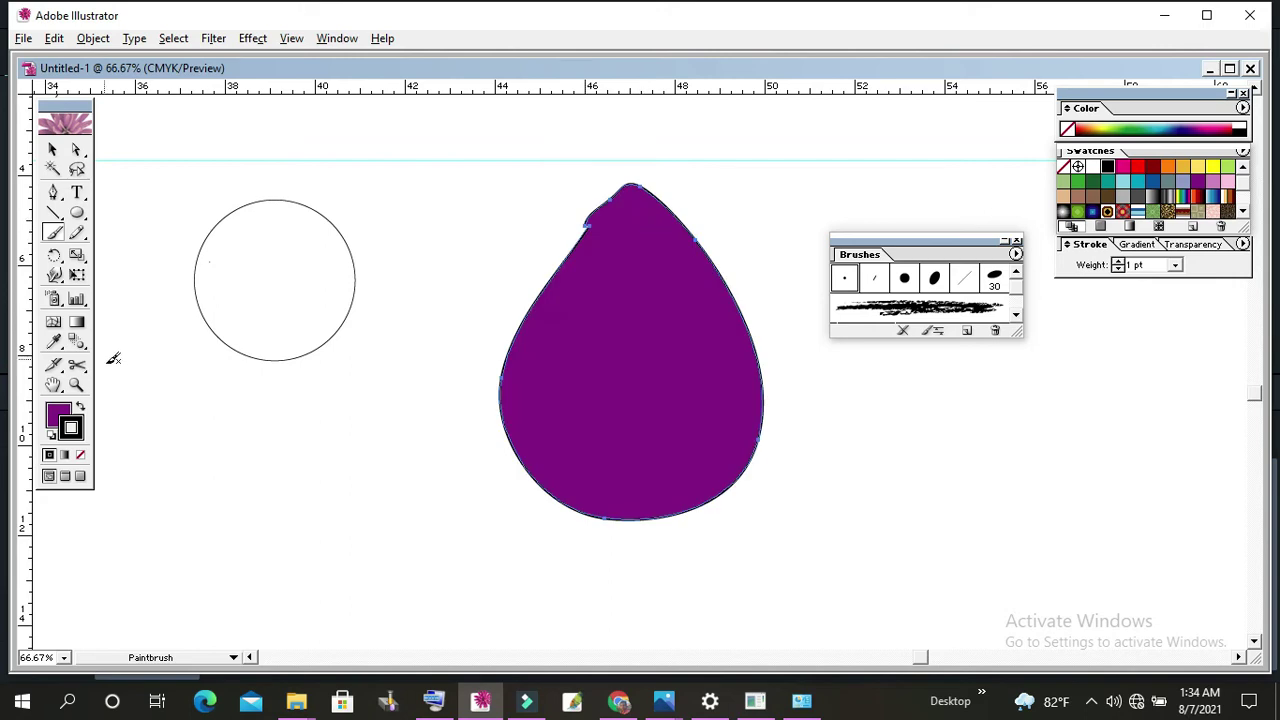
- Reset the teardrop to default fill and stroke, then apply the purple circle brush
{"action": "left_click", "coordinate": [80, 458]}
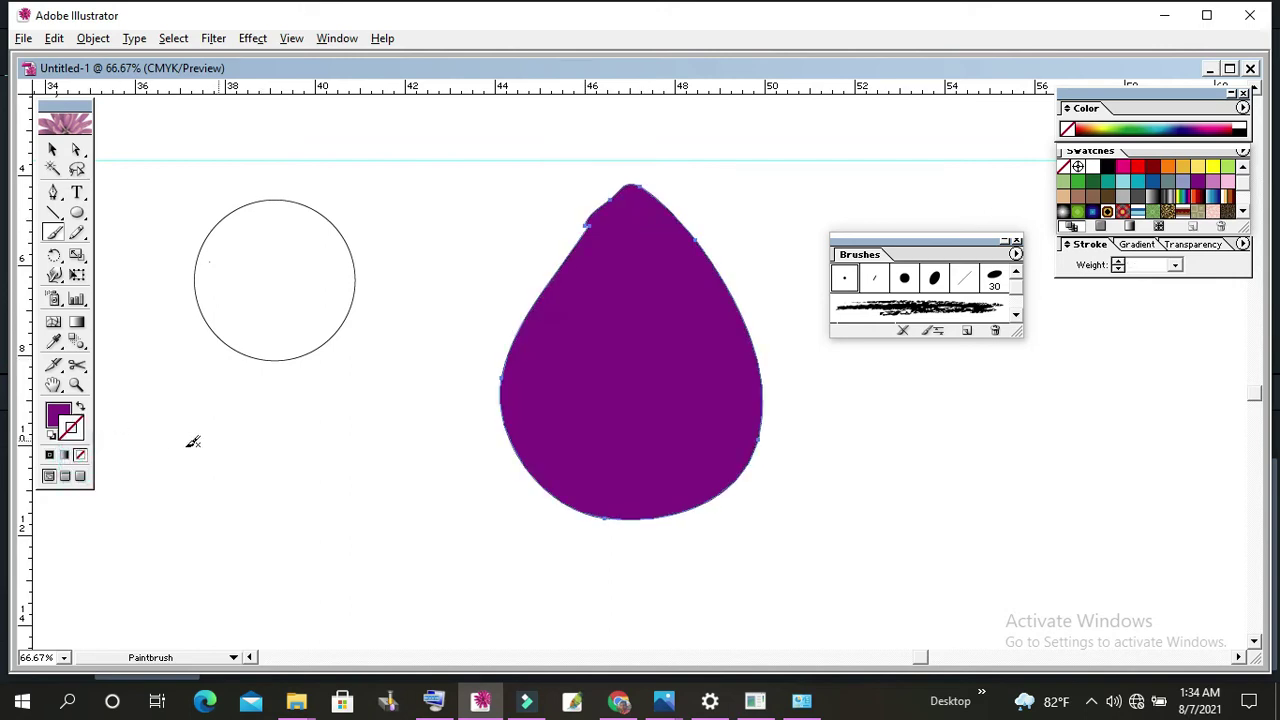
{"action": "left_click", "coordinate": [52, 437]}
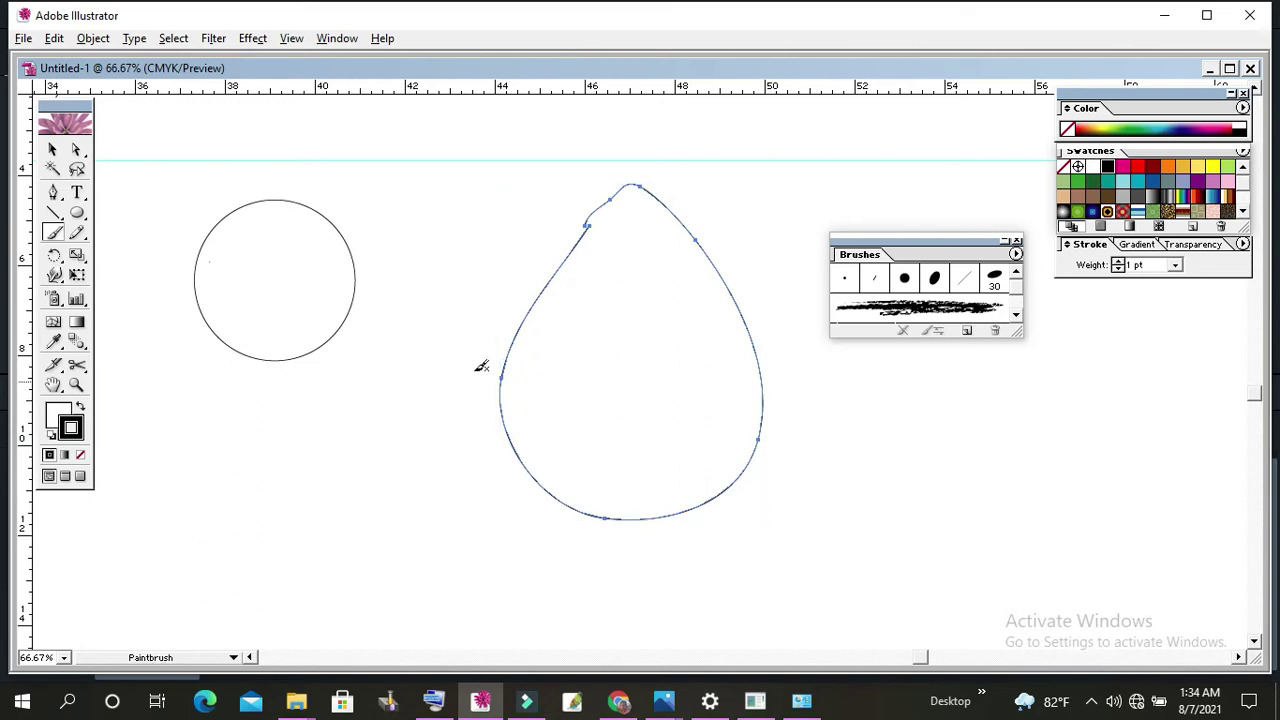
{"action": "left_click", "coordinate": [52, 150]}
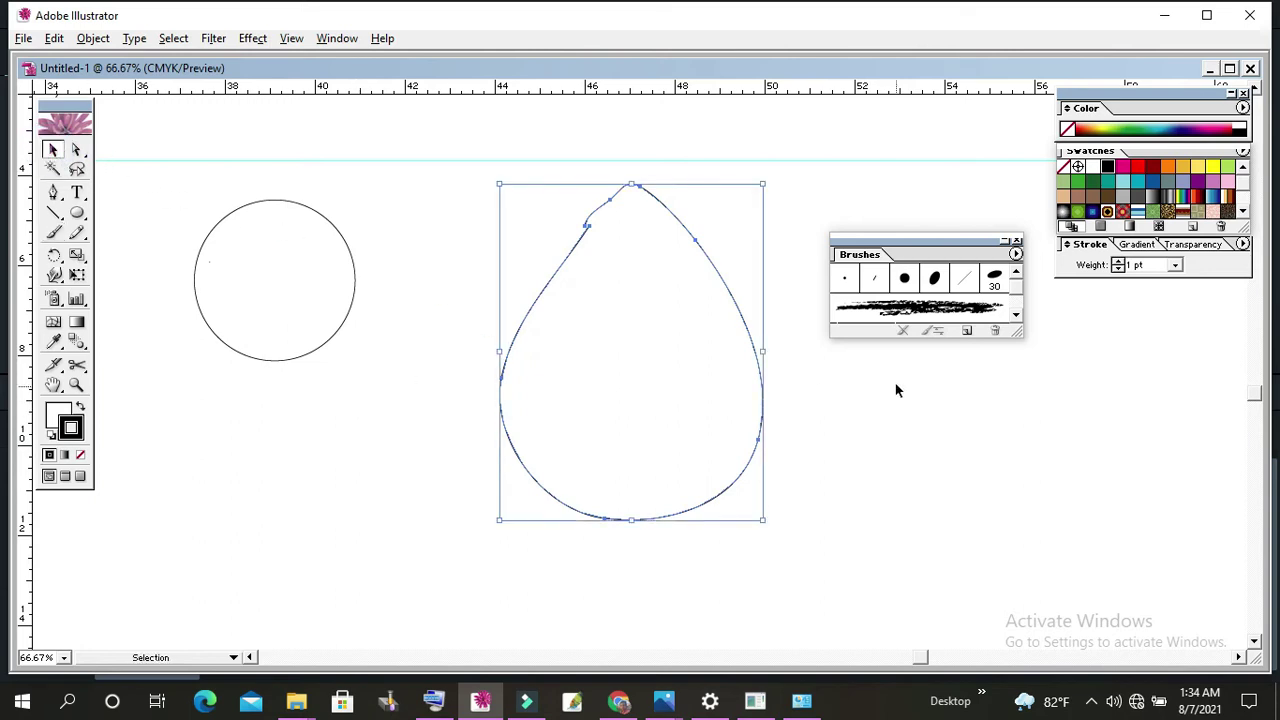
{"action": "left_click", "coordinate": [1016, 298]}
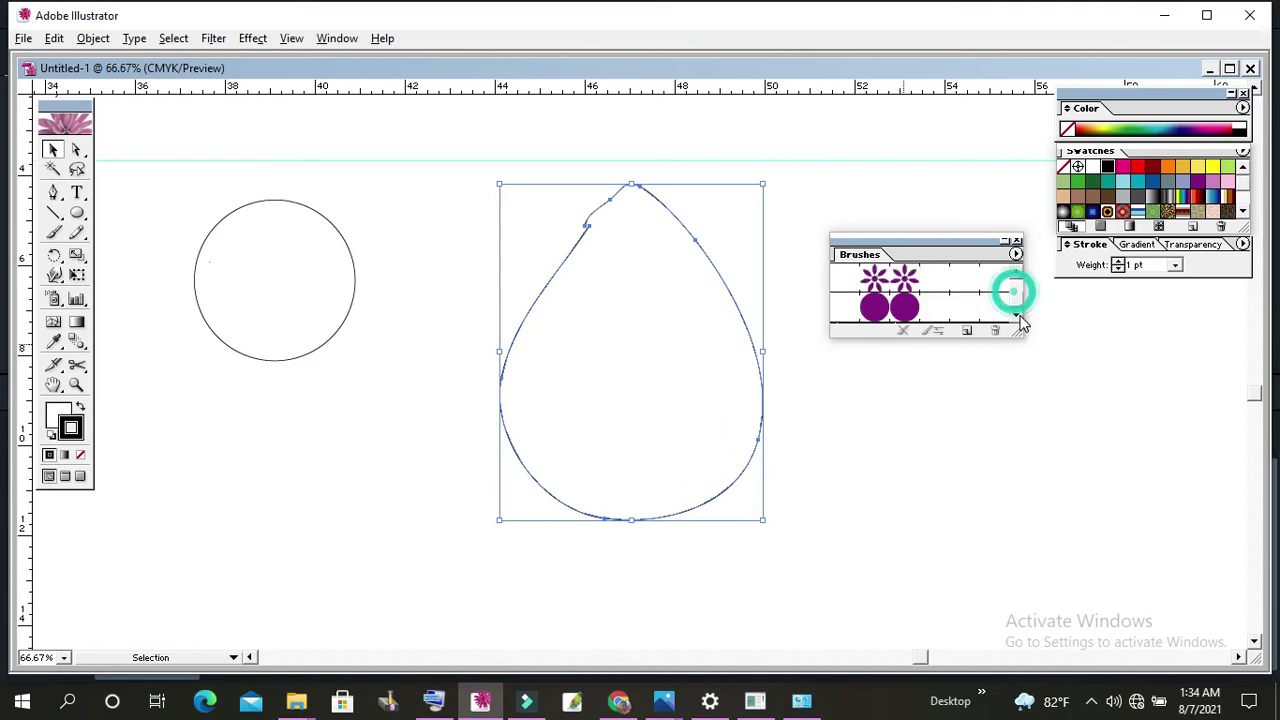
{"action": "left_click", "coordinate": [904, 306]}
{"action": "left_click", "coordinate": [859, 437]}
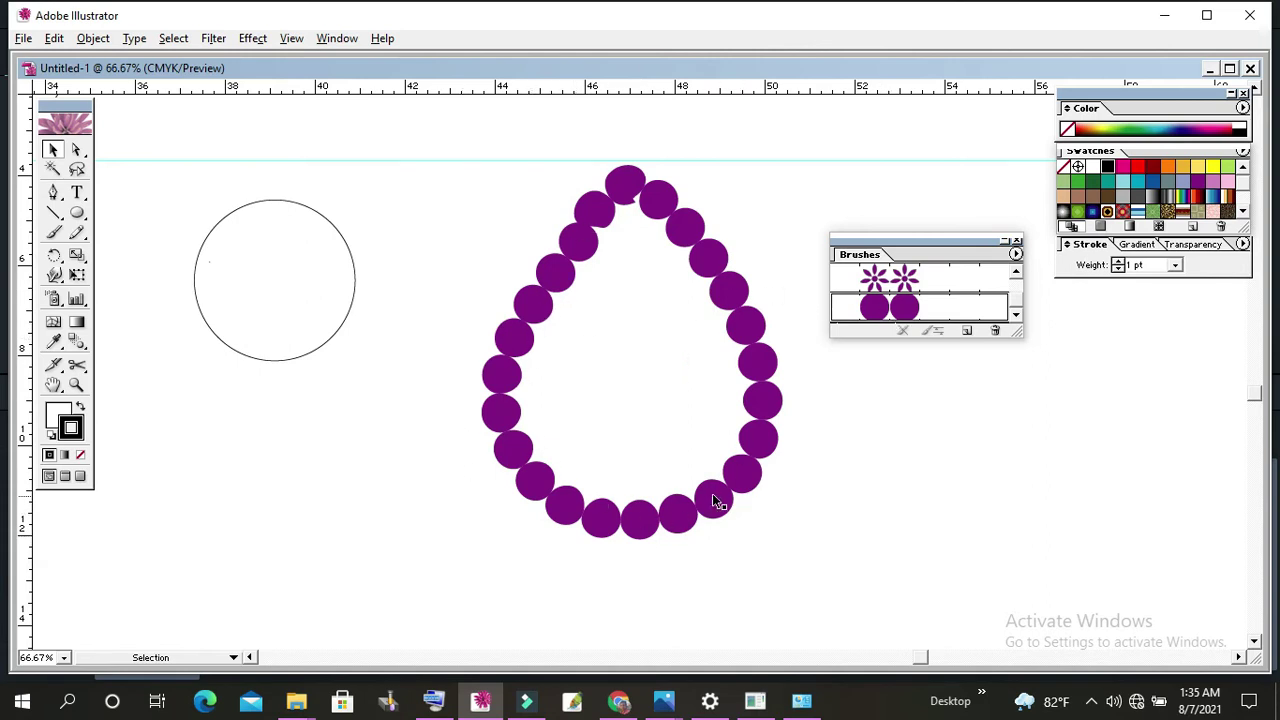
- Paint a wavy beaded line of purple circles beside the teardrop
{"action": "left_click_drag", "start_coordinate": [712, 493], "coordinate": [468, 397]}
{"action": "left_click", "coordinate": [56, 234]}
{"action": "left_click_drag", "start_coordinate": [542, 480], "coordinate": [1090, 425]}
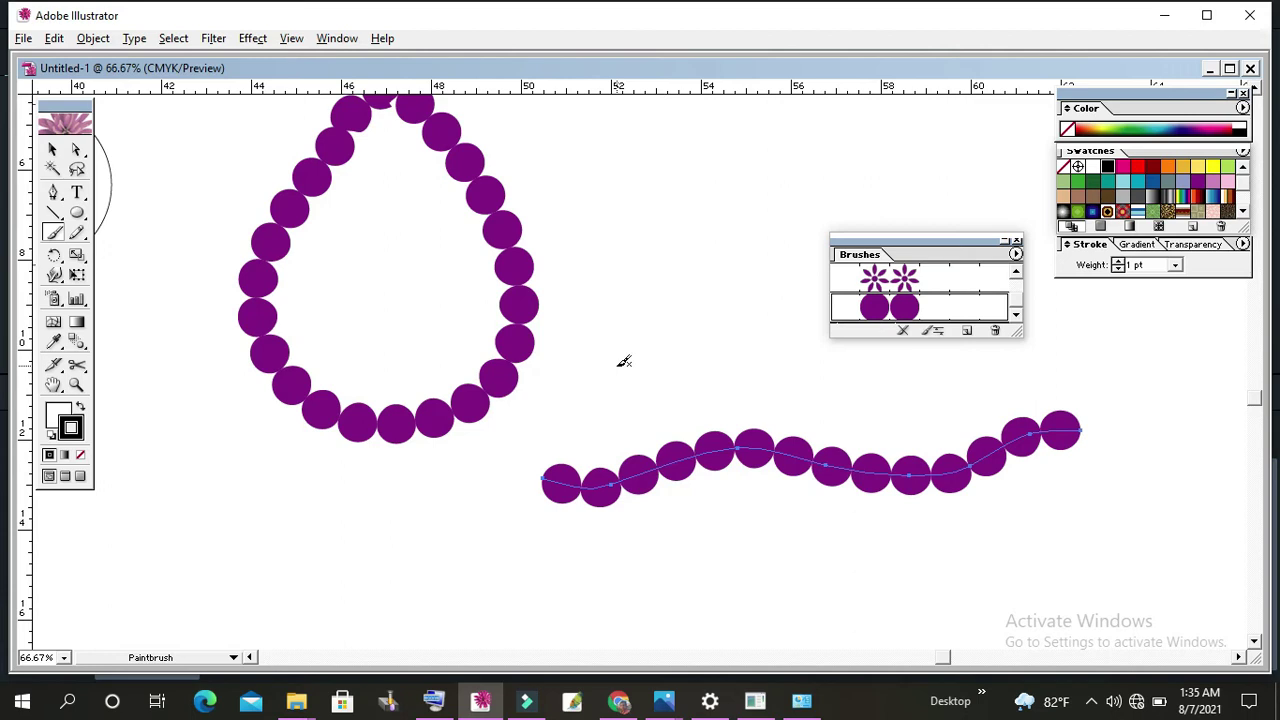
{"action": "key", "text": "ctrl+minus"}
{"action": "key", "text": "ctrl+minus"}
{"action": "key", "text": "ctrl+minus"}
- Marquee-select and delete all practice artwork except the rectangle, then zoom to 25%
{"action": "key", "text": "ctrl+minus"}
{"action": "key", "text": "ctrl+minus"}
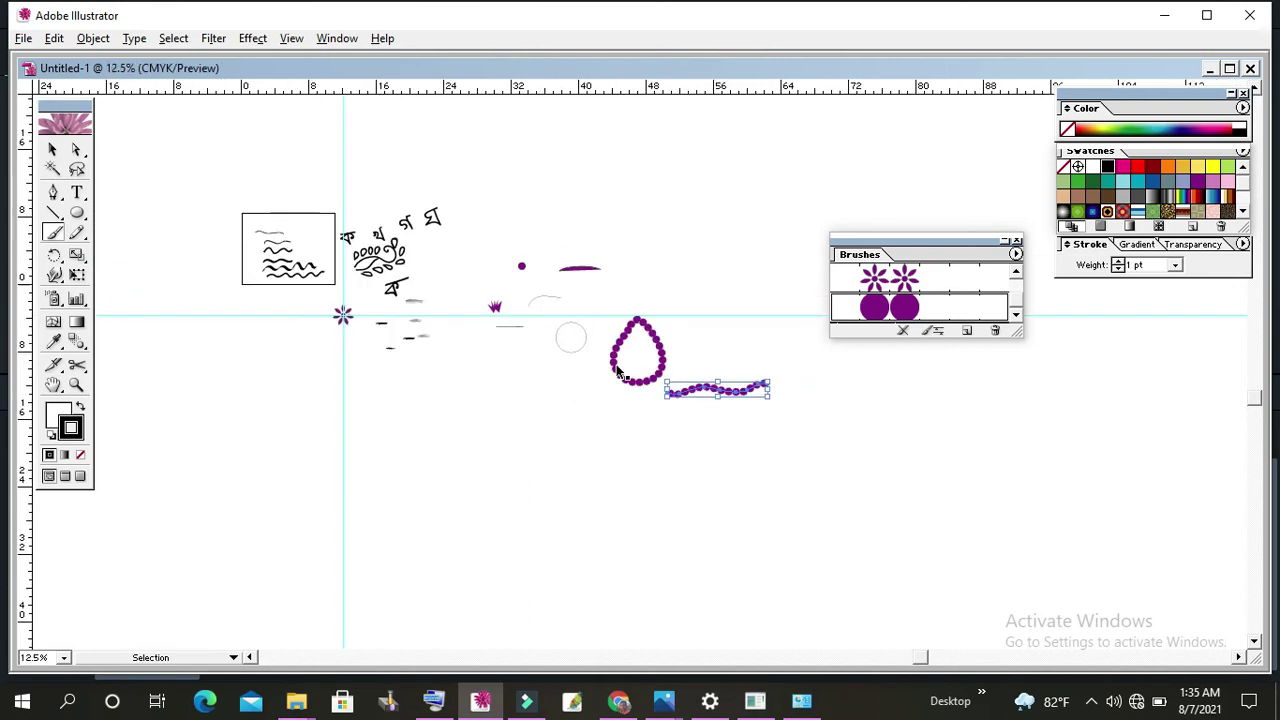
{"action": "key", "text": "ctrl+minus"}
{"action": "mouse_move", "coordinate": [726, 443]}
{"action": "left_mouse_down"}
{"action": "mouse_move", "coordinate": [361, 430]}
{"action": "mouse_move", "coordinate": [693, 467]}
{"action": "left_mouse_up"}
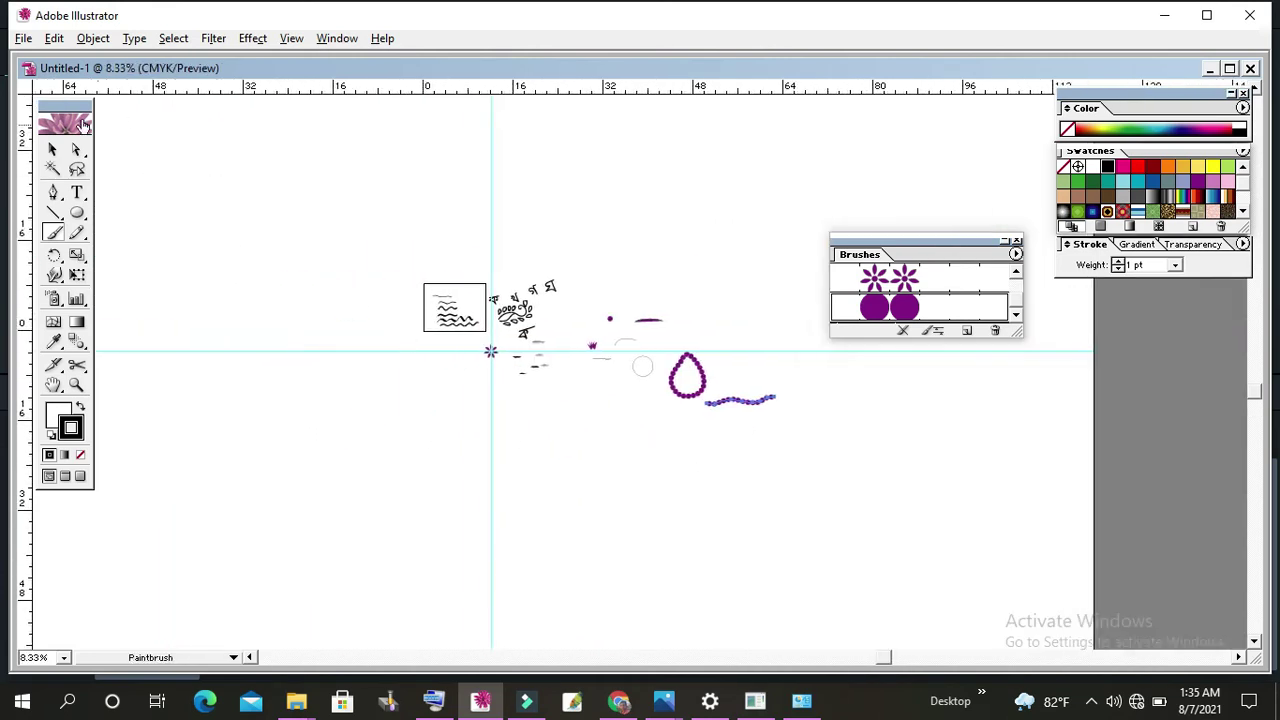
{"action": "left_click", "coordinate": [54, 150]}
{"action": "left_click_drag", "start_coordinate": [374, 240], "coordinate": [831, 500]}
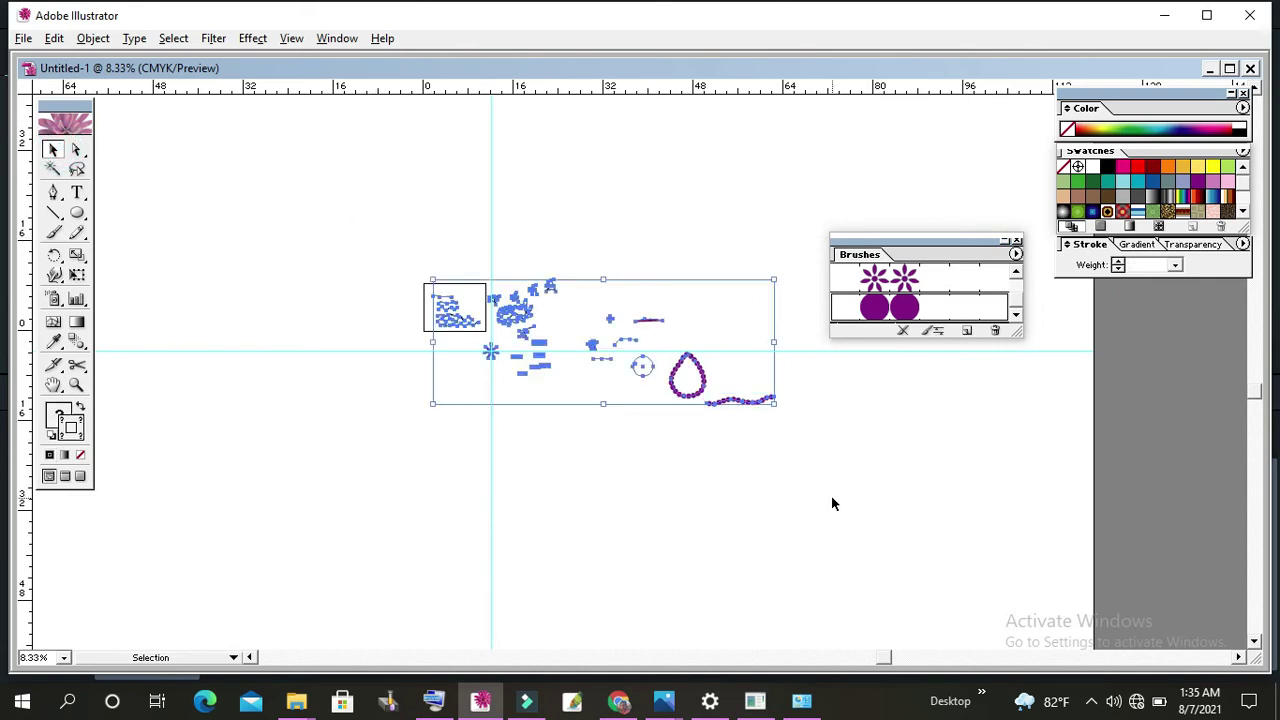
{"action": "key", "text": "Delete"}
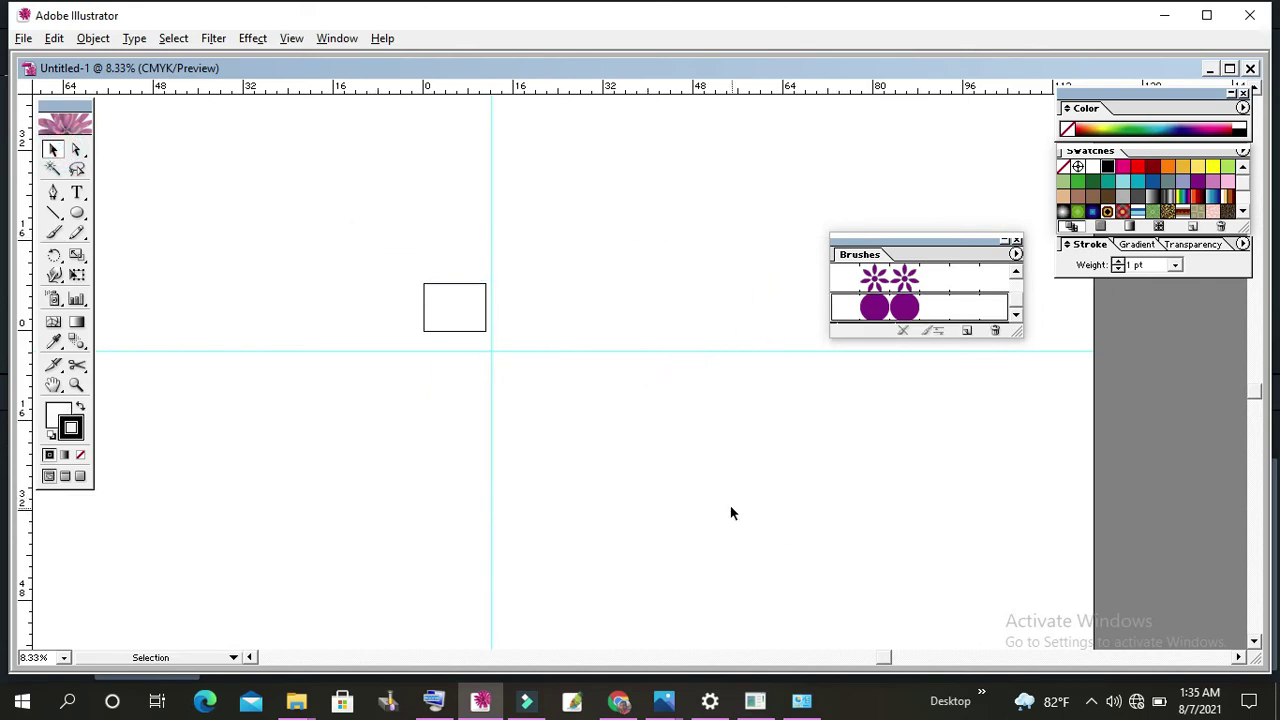
{"action": "left_click", "coordinate": [623, 374], "text": "ctrl"}
{"action": "left_click", "coordinate": [623, 374], "text": "ctrl"}
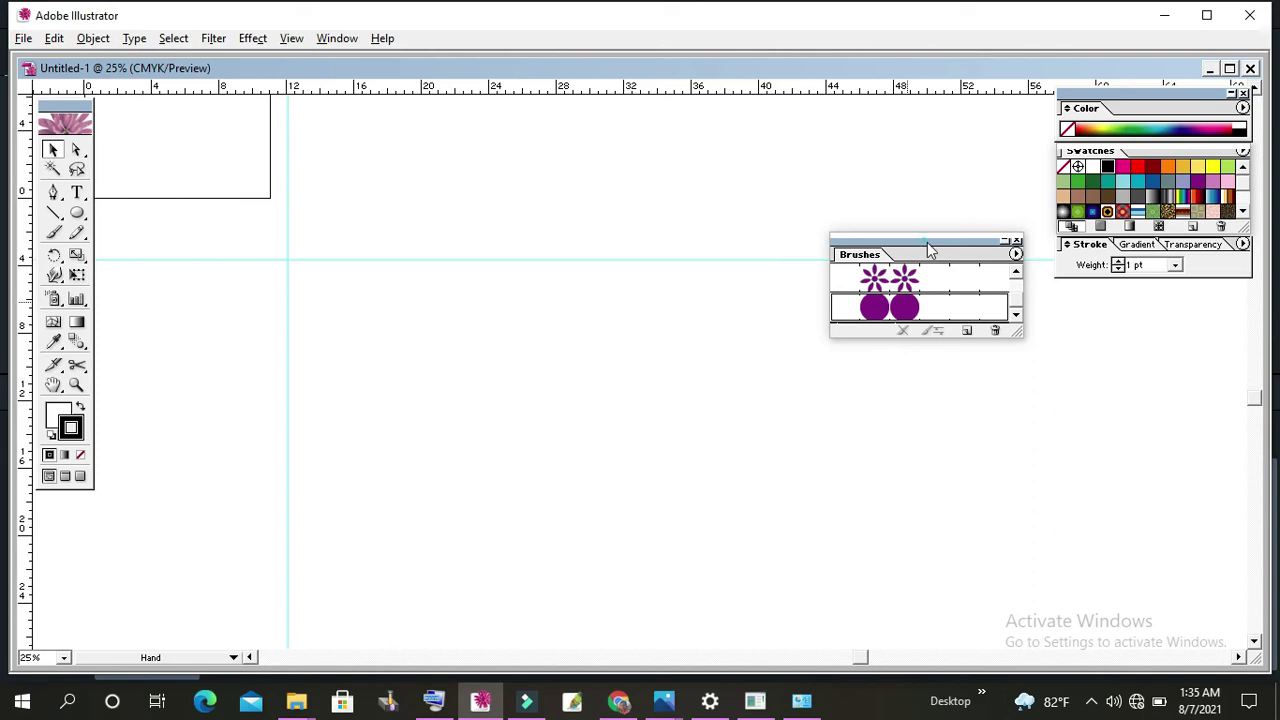
- Move the Brushes panel aside and show the Window > Brush Libraries list
{"action": "left_click_drag", "start_coordinate": [928, 250], "coordinate": [1171, 368]}
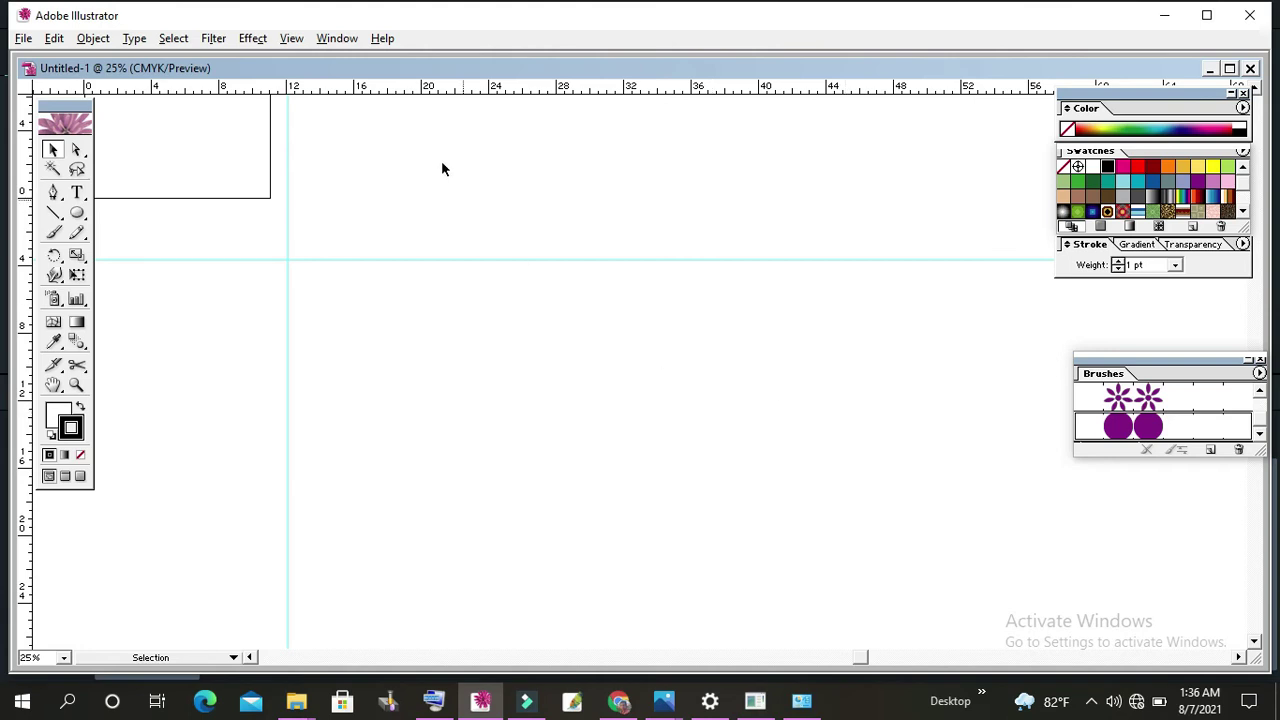
{"action": "left_click", "coordinate": [338, 42]}
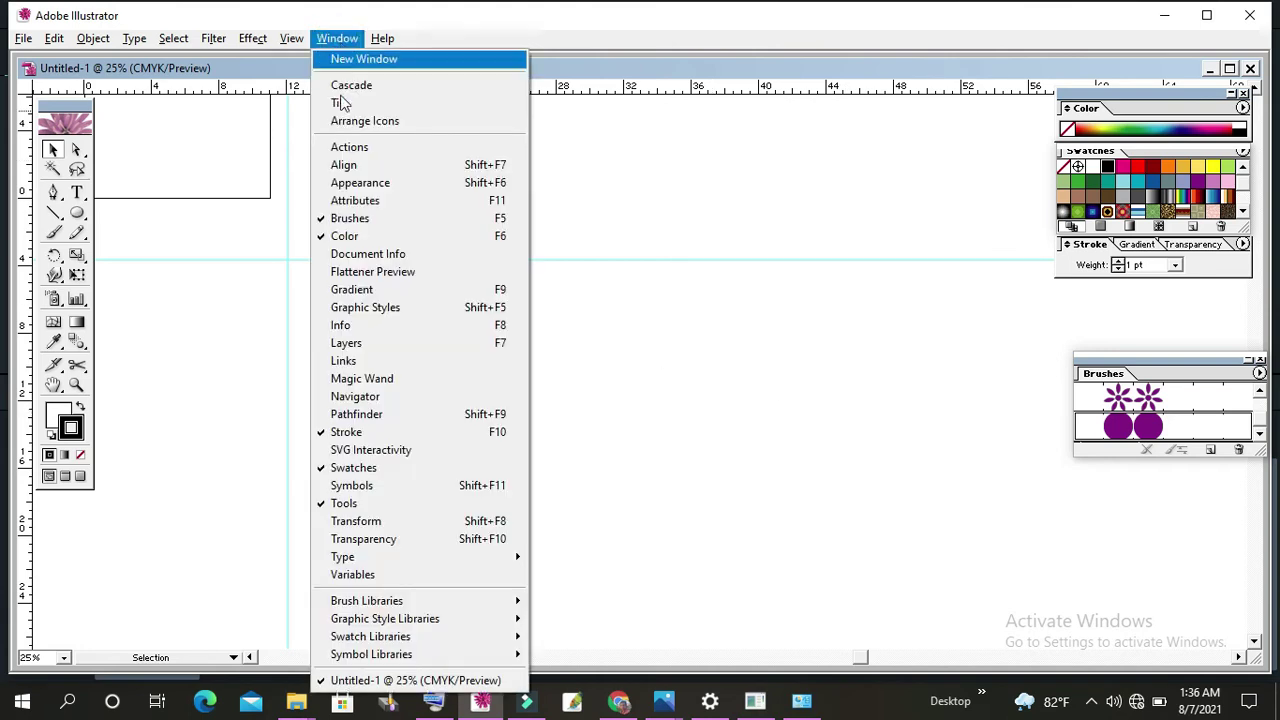
{"action": "mouse_move", "coordinate": [367, 600]}
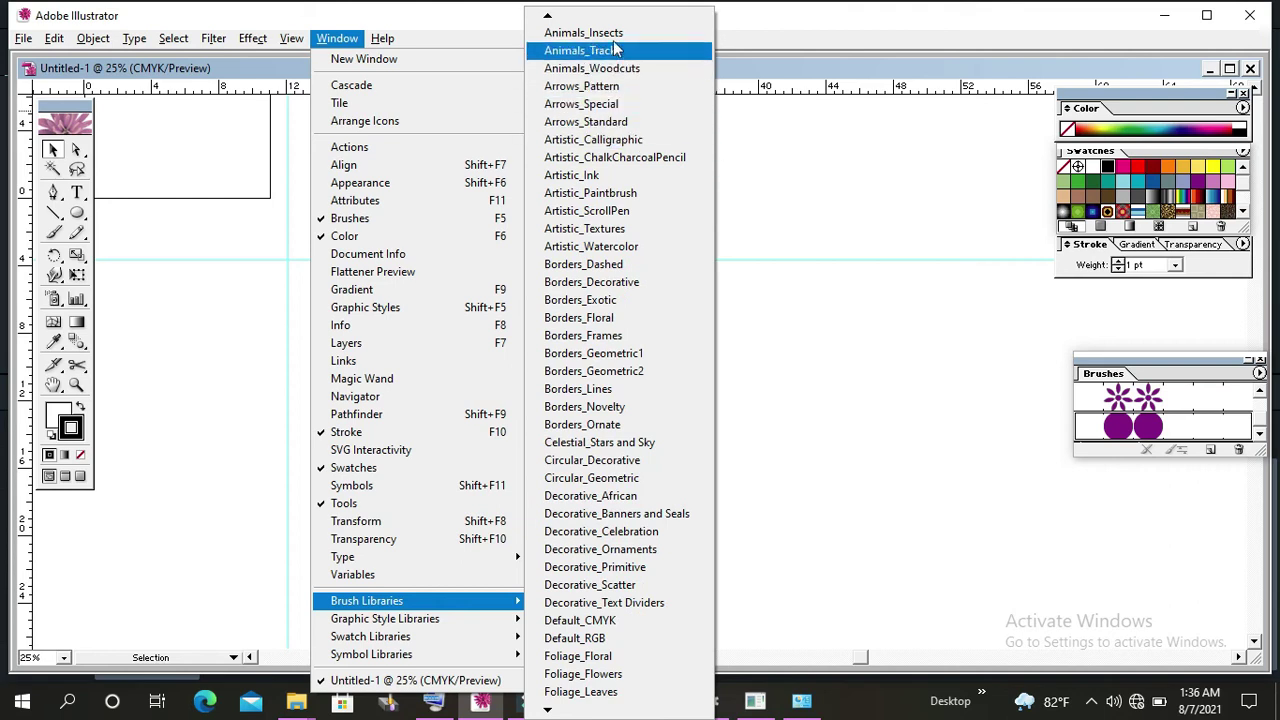
- Open the Animals_Insects brush library and move its panel toward the canvas centre
{"action": "left_click", "coordinate": [613, 36]}
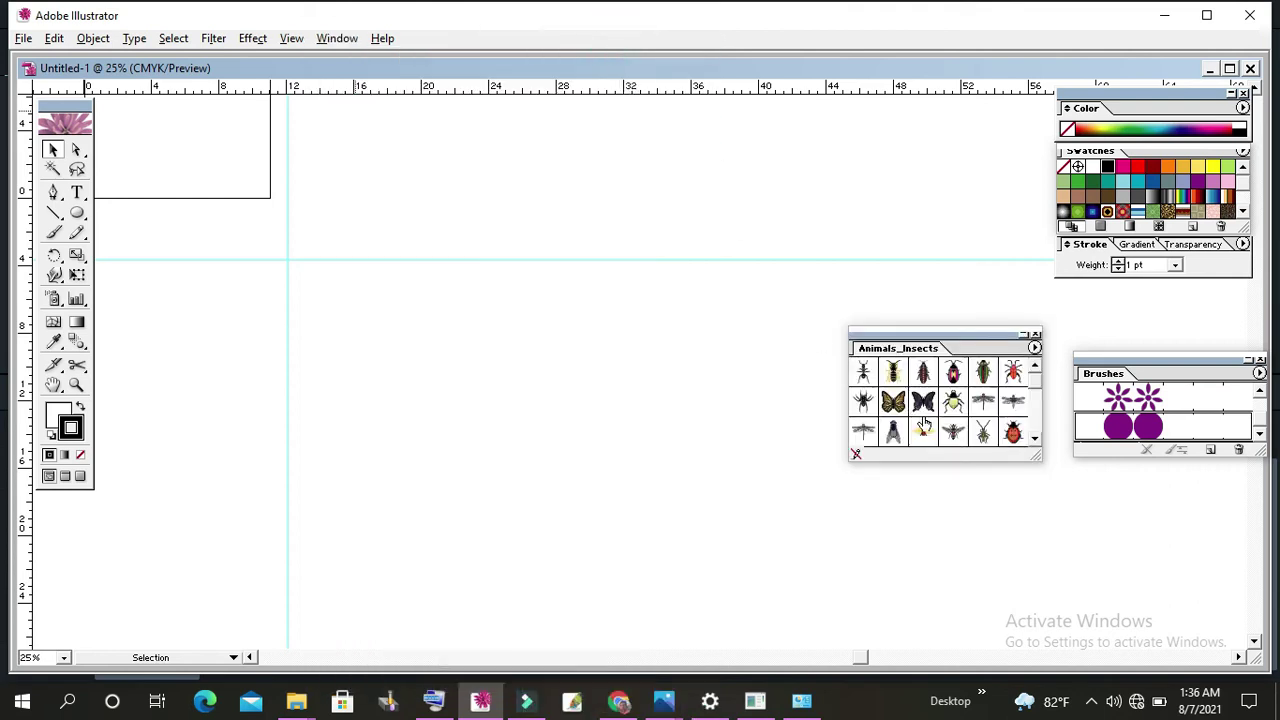
{"action": "left_click_drag", "start_coordinate": [912, 335], "coordinate": [670, 188]}
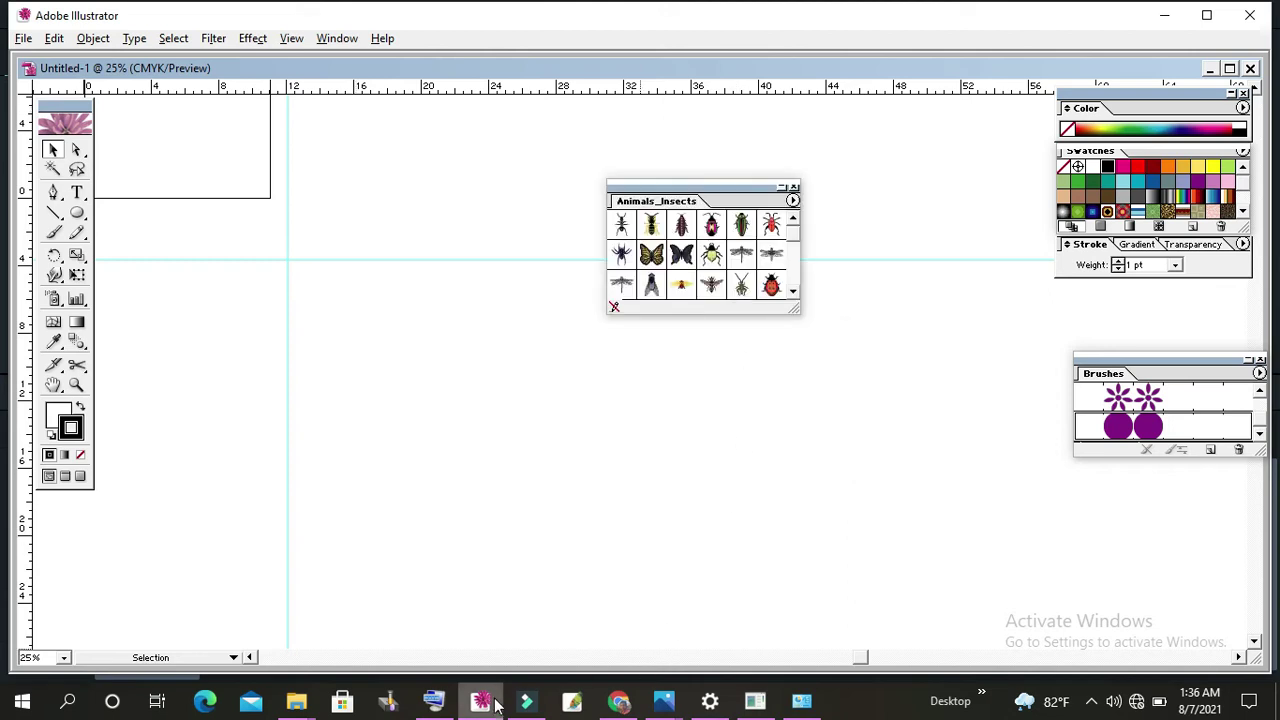
{"action": "left_click", "coordinate": [338, 38]}
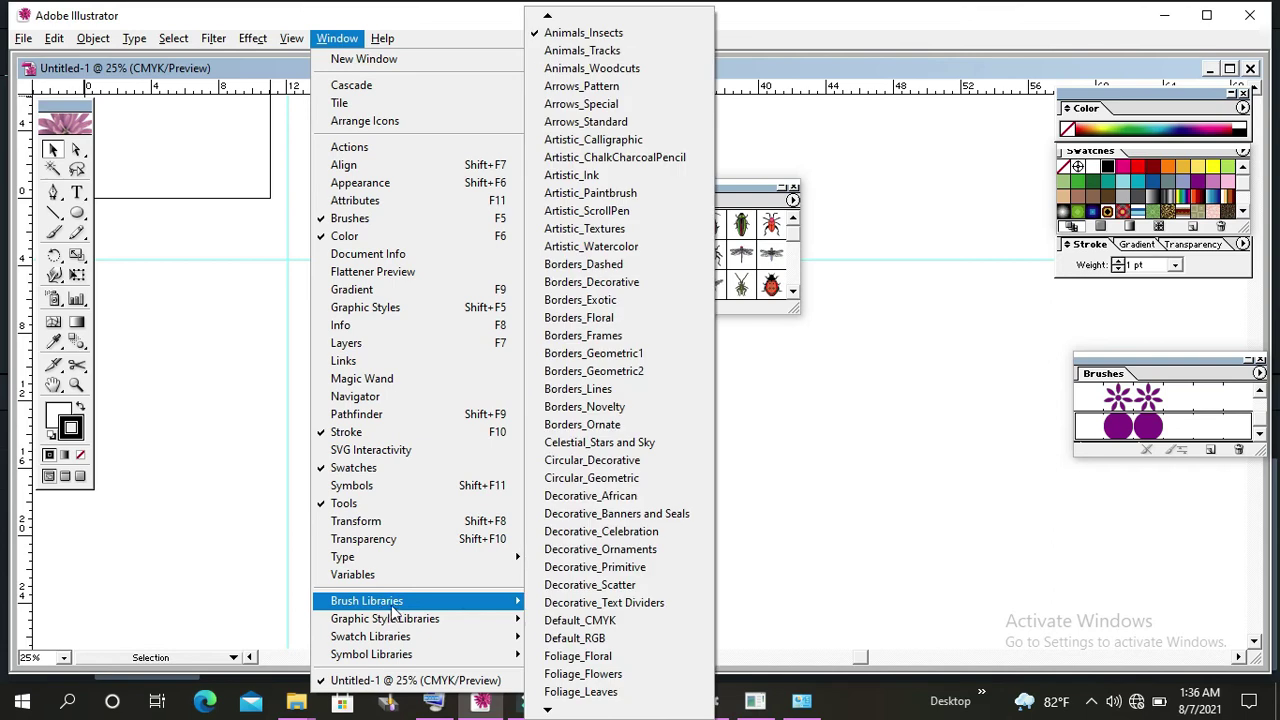
- Open the Animals_Tracks brush library and split it into its own floating panel
{"action": "left_click", "coordinate": [564, 52]}
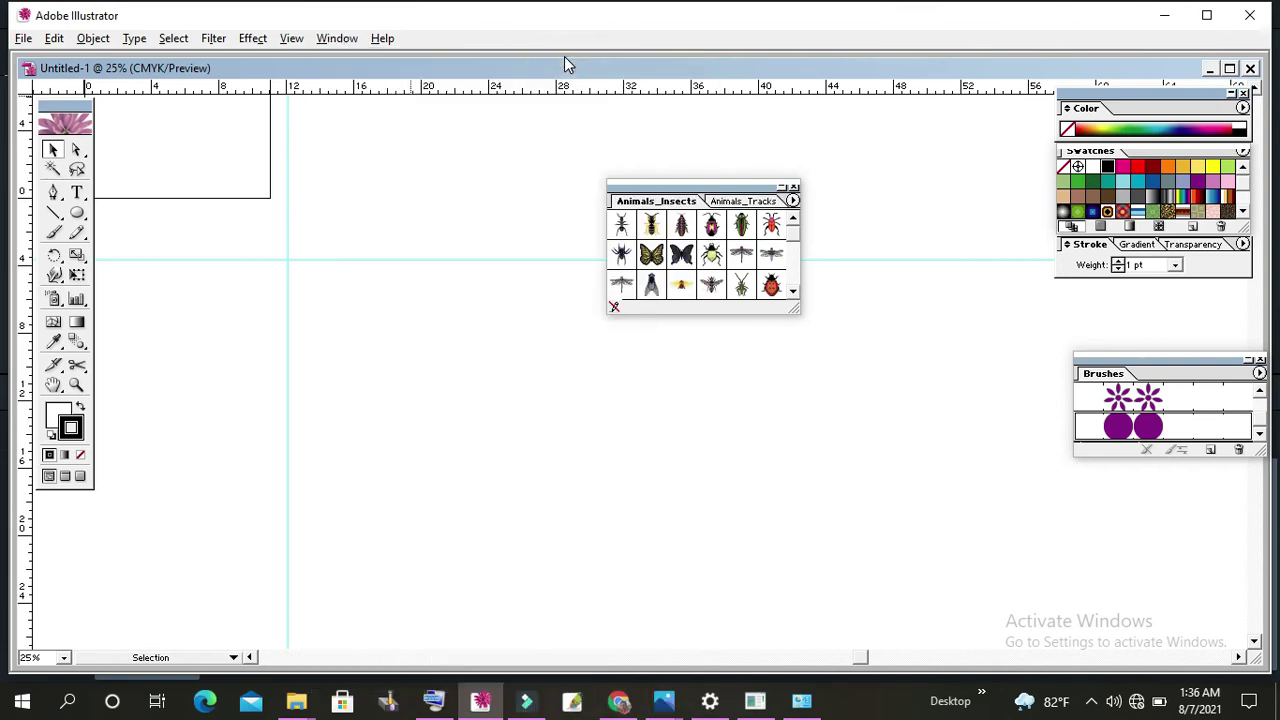
{"action": "left_click_drag", "start_coordinate": [670, 189], "coordinate": [505, 236]}
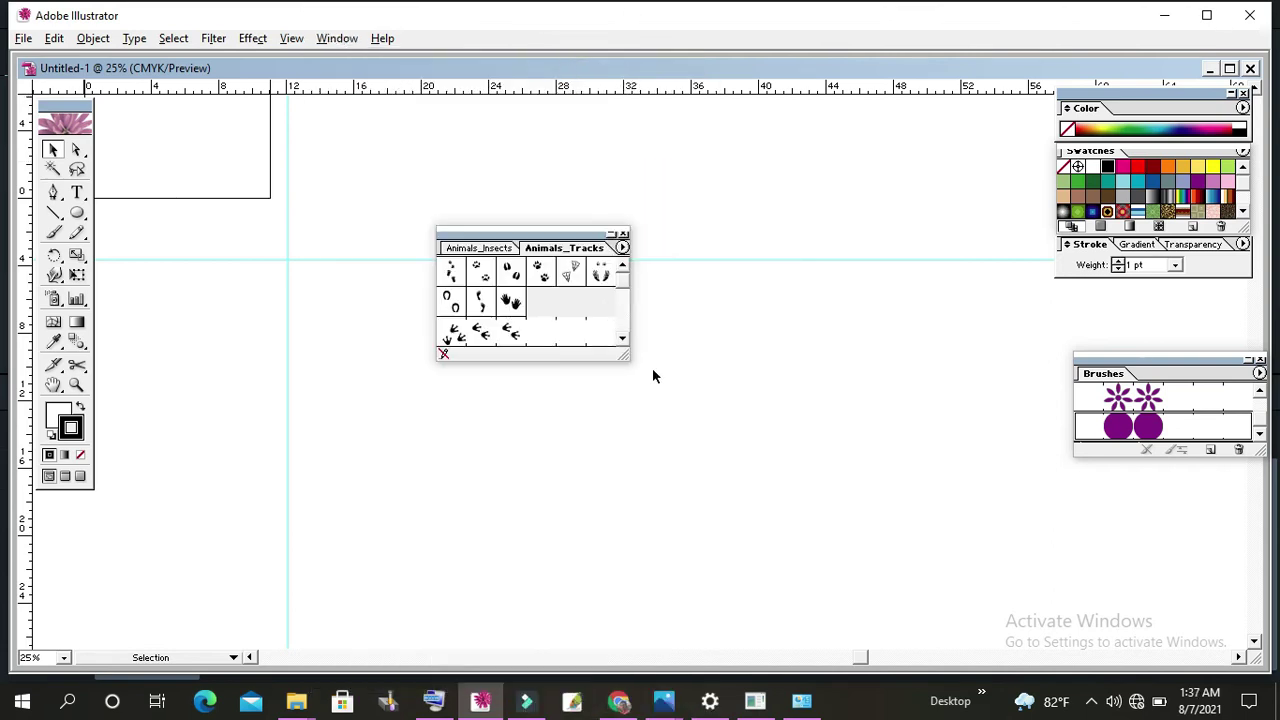
{"action": "left_click", "coordinate": [542, 248]}
{"action": "left_click_drag", "start_coordinate": [620, 265], "coordinate": [754, 208]}
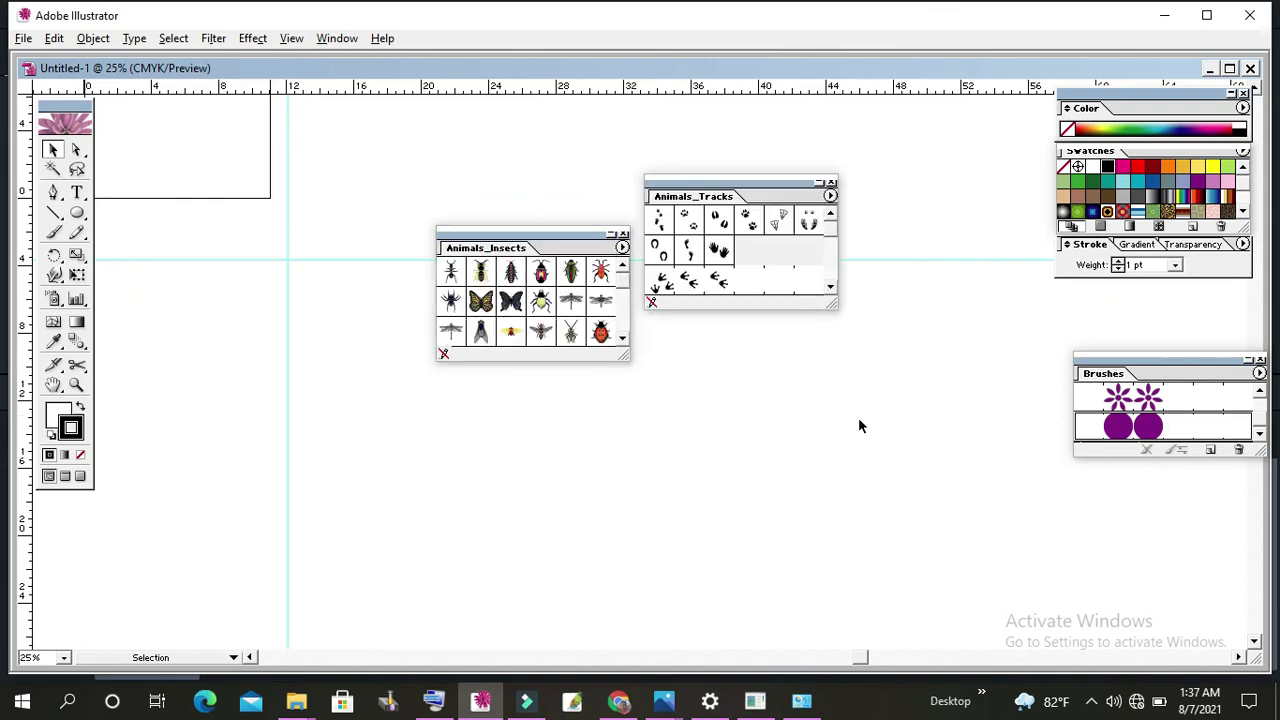
{"action": "left_click", "coordinate": [337, 40]}
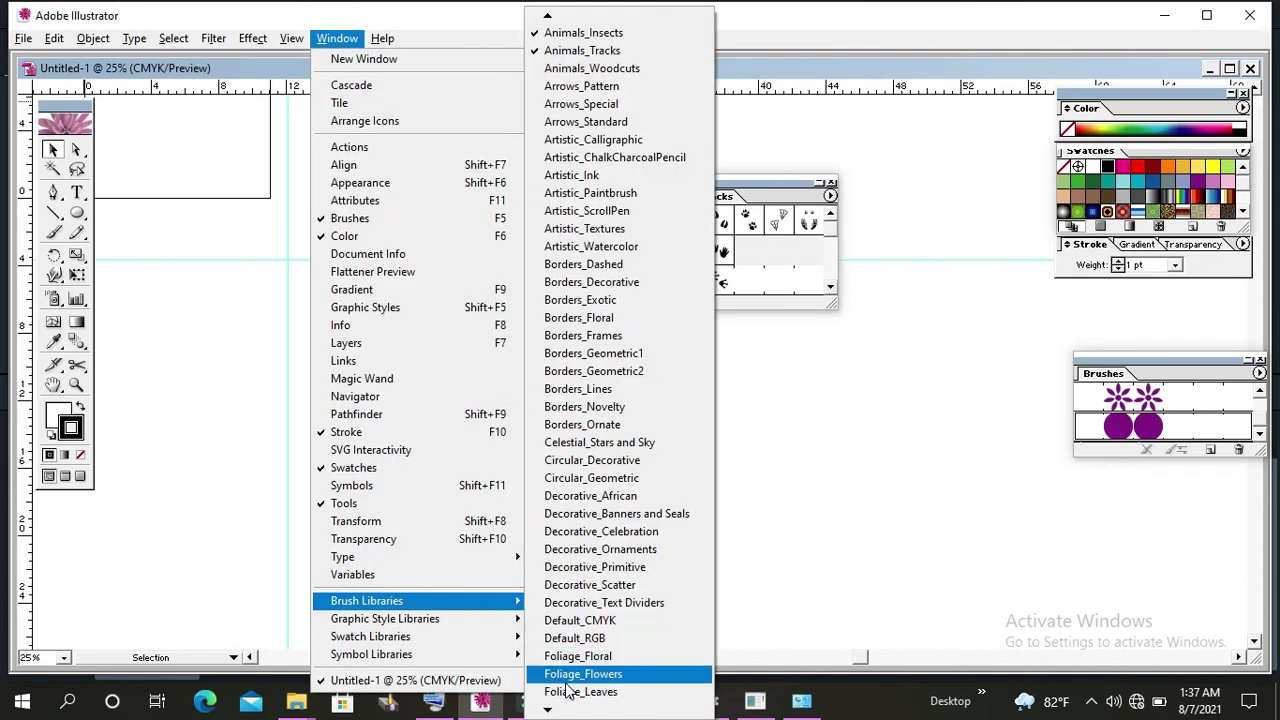
- Open Foliage_Flowers, then paint a butterfly and a pair of hand prints onto the artboard
{"action": "left_click", "coordinate": [576, 674]}
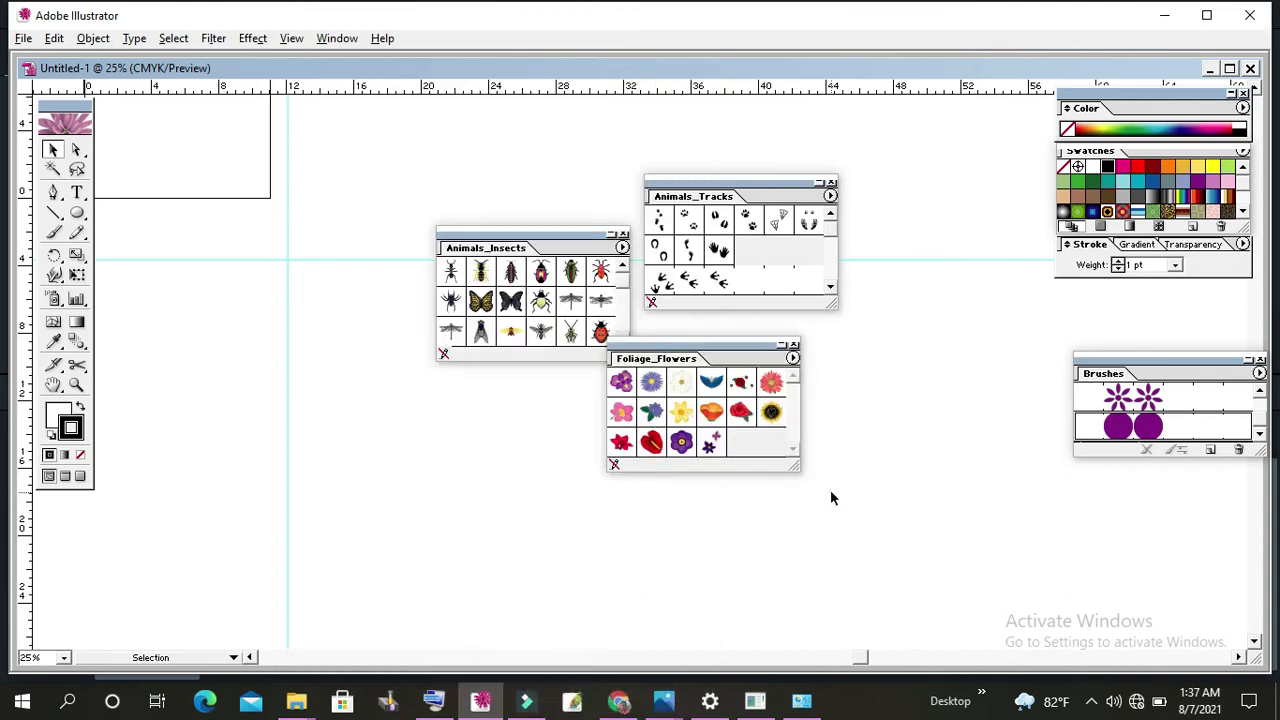
{"action": "left_click", "coordinate": [651, 381]}
{"action": "left_click_drag", "start_coordinate": [510, 301], "coordinate": [520, 430]}
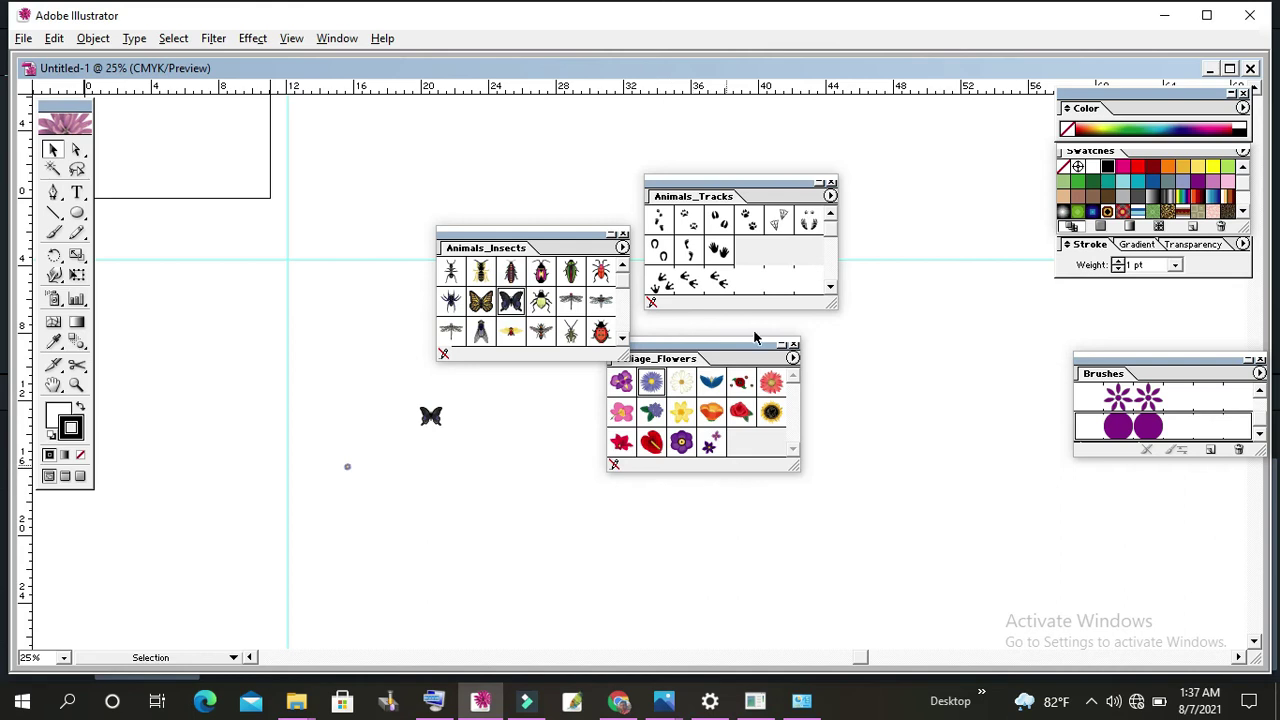
{"action": "left_click_drag", "start_coordinate": [718, 250], "coordinate": [843, 490]}
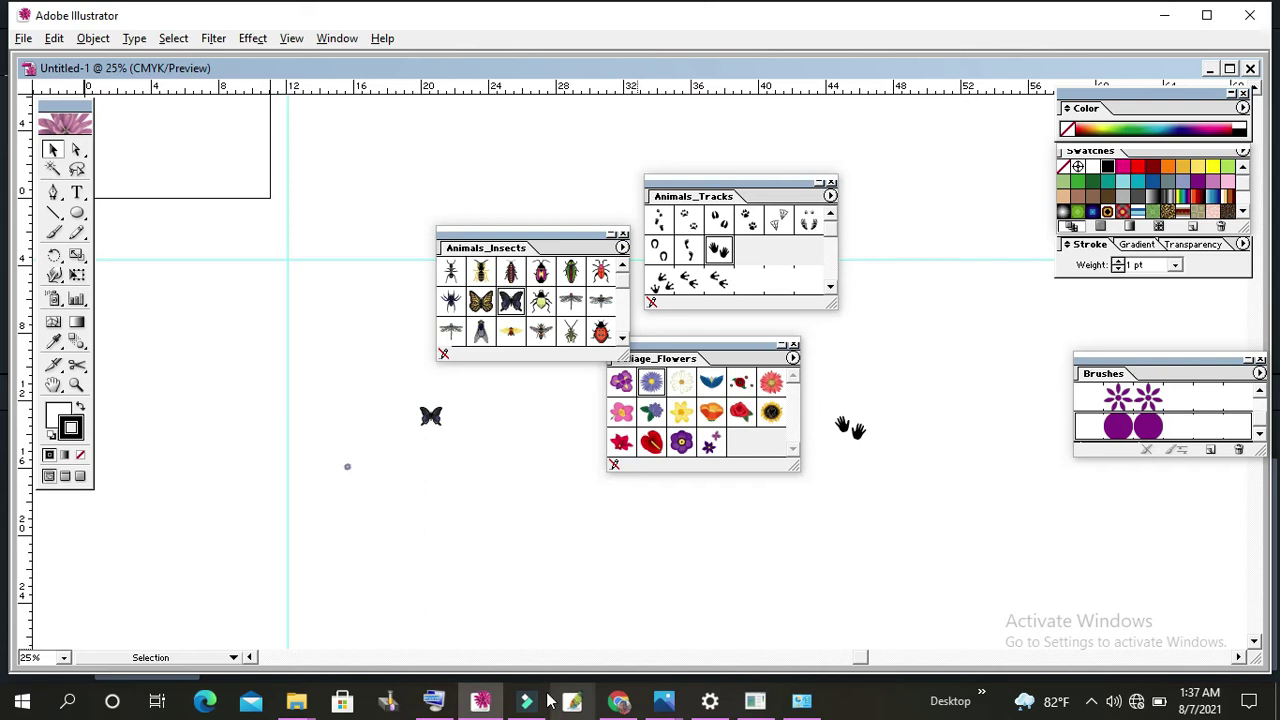
{"action": "left_click", "coordinate": [334, 38]}
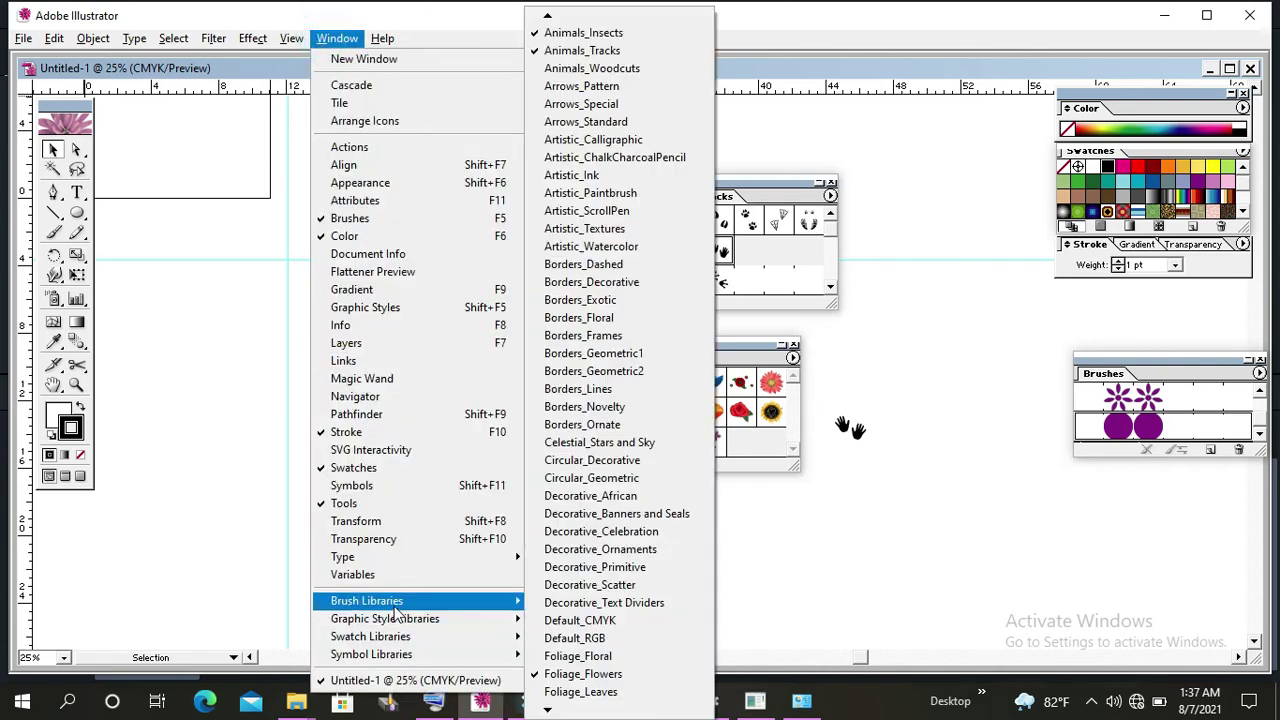
{"action": "mouse_move", "coordinate": [367, 600]}
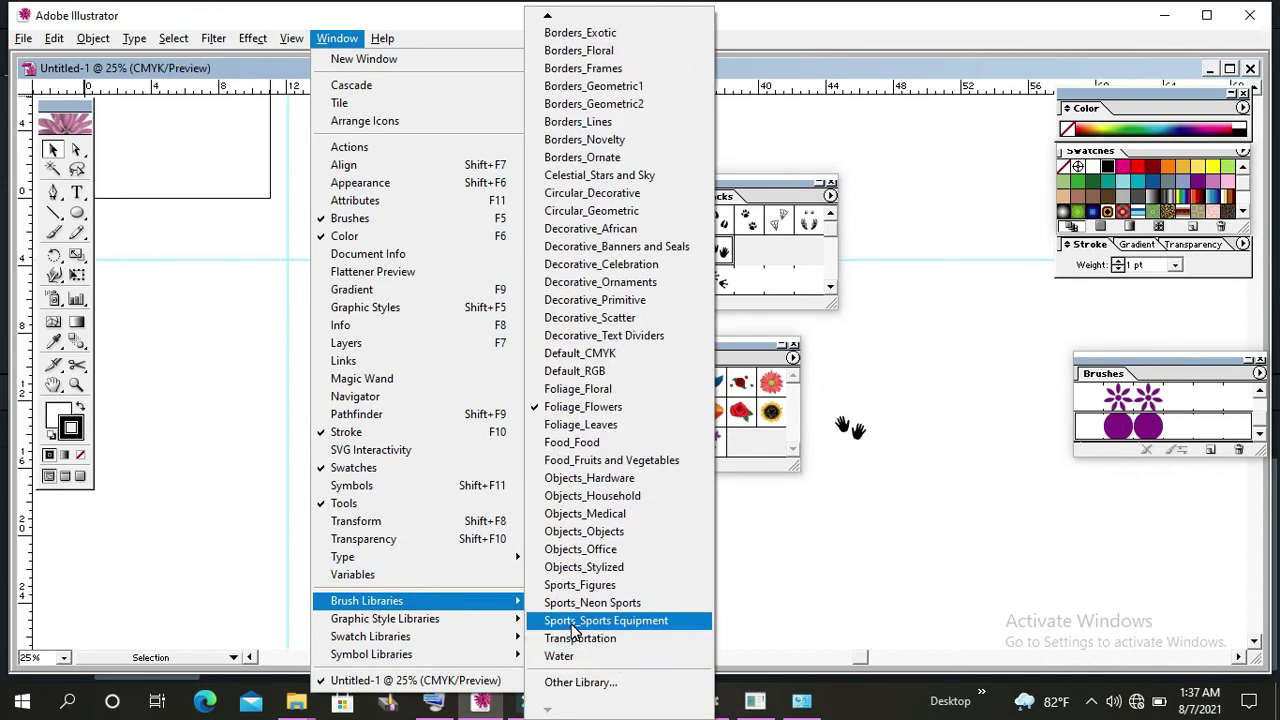
- Open Sports_Sports Equipment as a separate left-side panel and move Animals_Insects up and left
{"action": "left_click", "coordinate": [576, 624]}
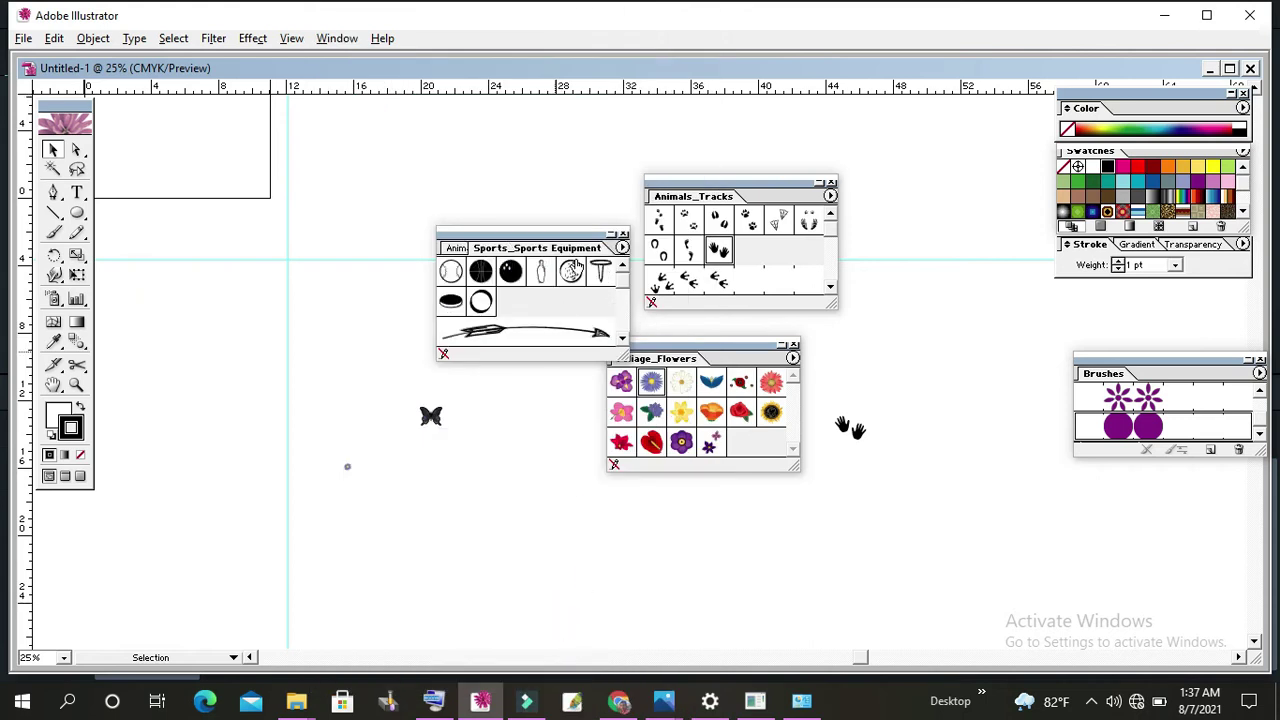
{"action": "left_click", "coordinate": [560, 248]}
{"action": "left_click_drag", "start_coordinate": [537, 248], "coordinate": [267, 288]}
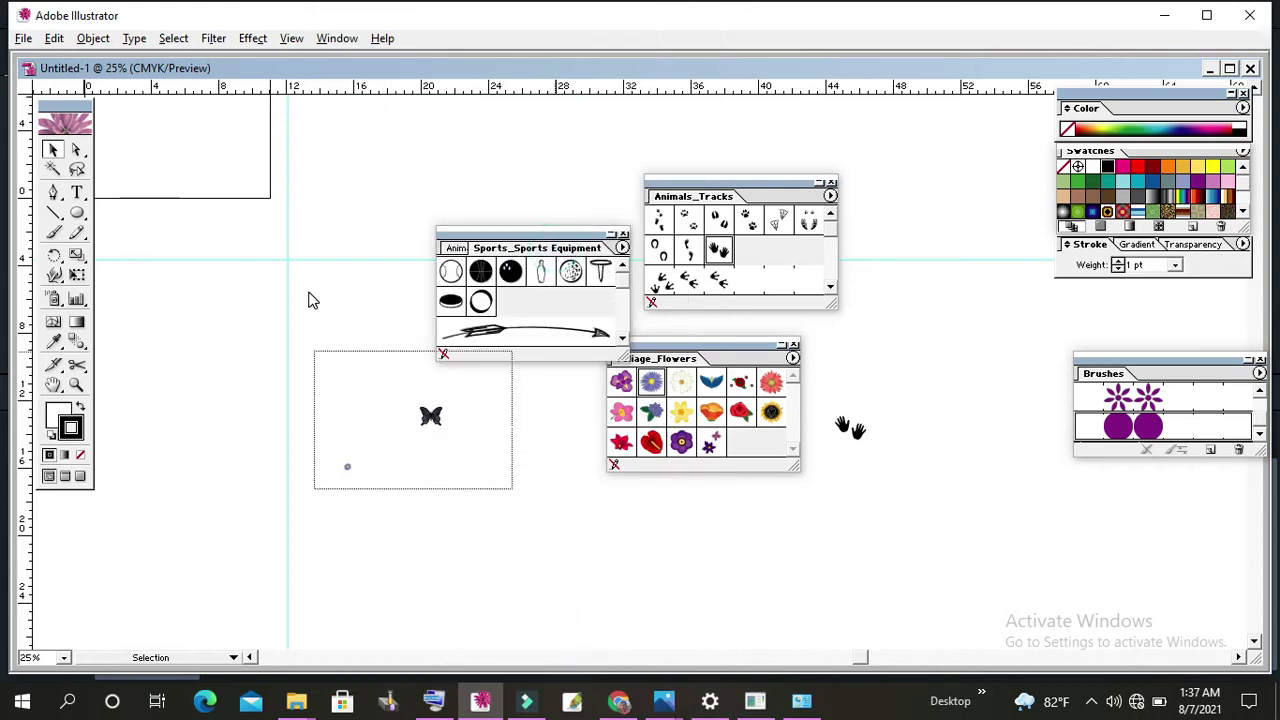
{"action": "left_click", "coordinate": [479, 232]}
{"action": "left_click_drag", "start_coordinate": [479, 233], "coordinate": [386, 122]}
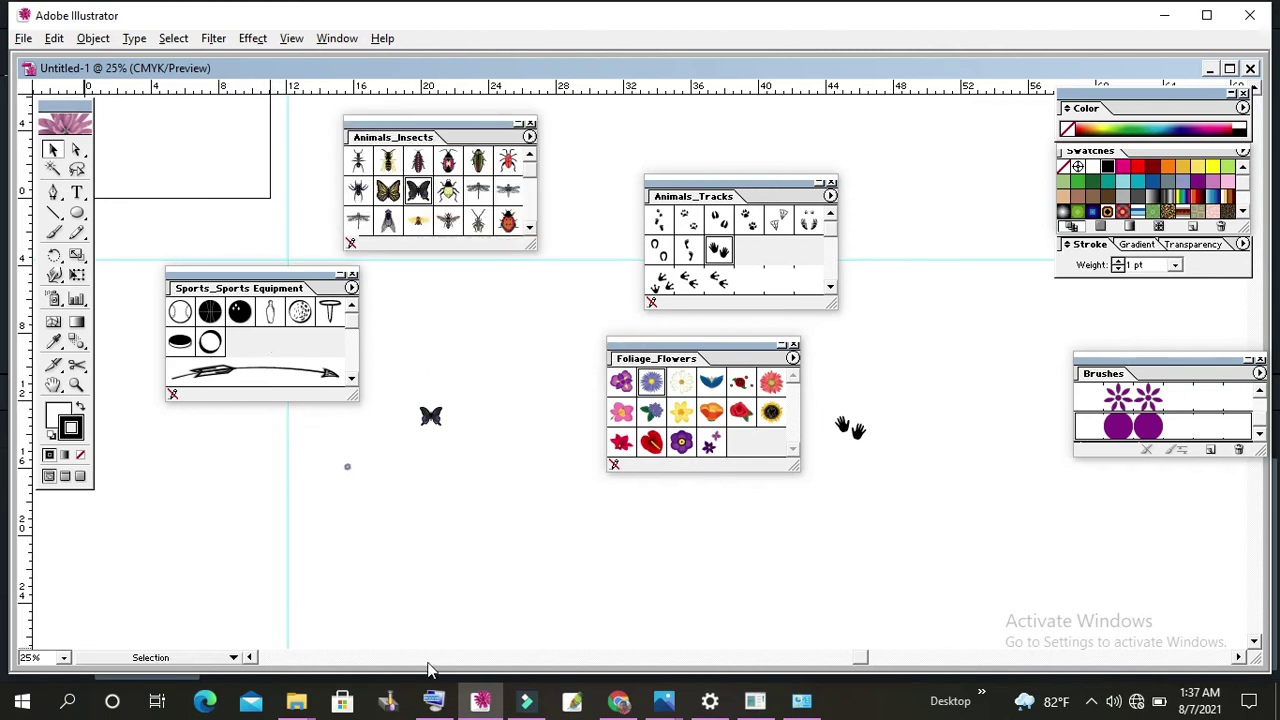
{"action": "left_click", "coordinate": [337, 38]}
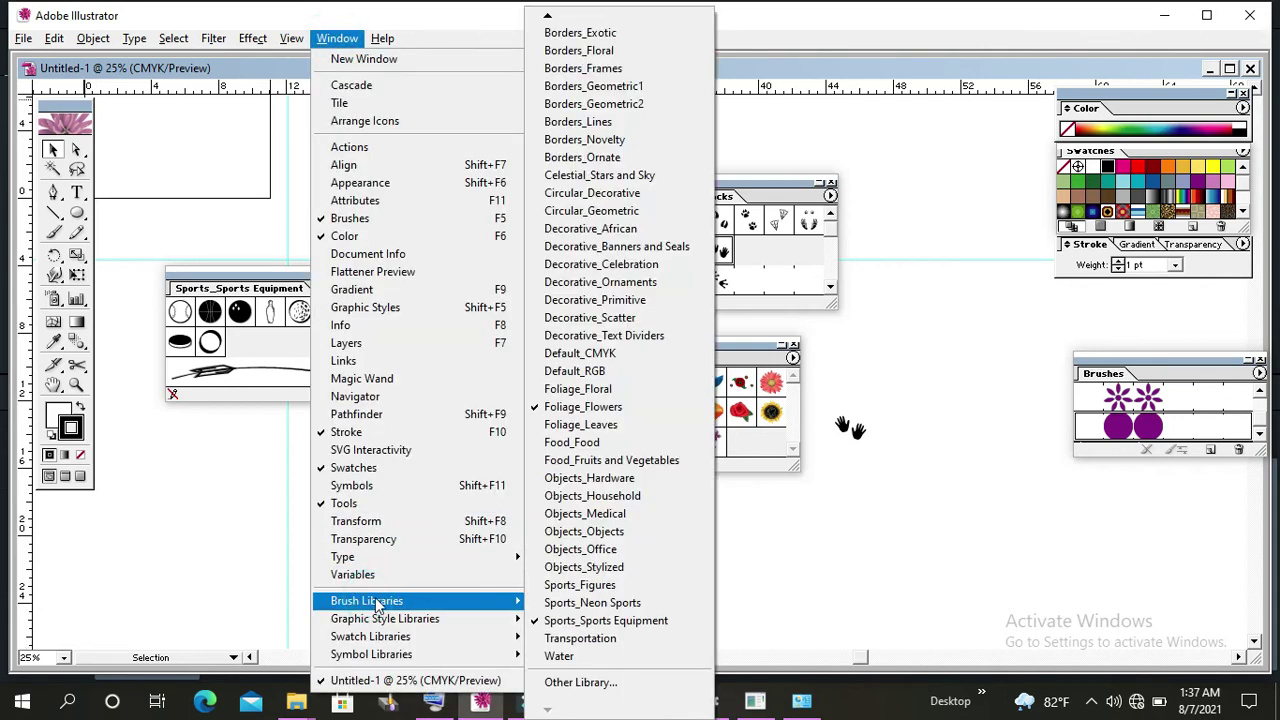
{"action": "mouse_move", "coordinate": [367, 600]}
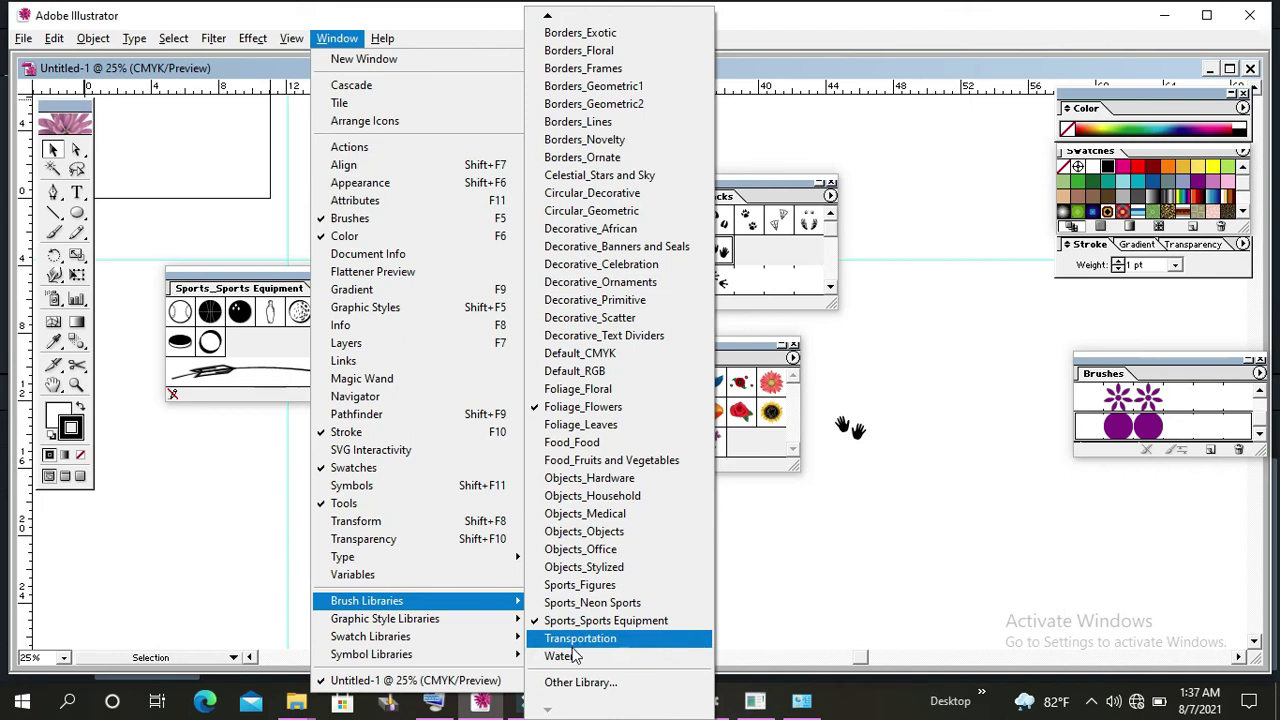
- Open the Water library at the lower left and place a small ice cube on the canvas
{"action": "left_click", "coordinate": [574, 657]}
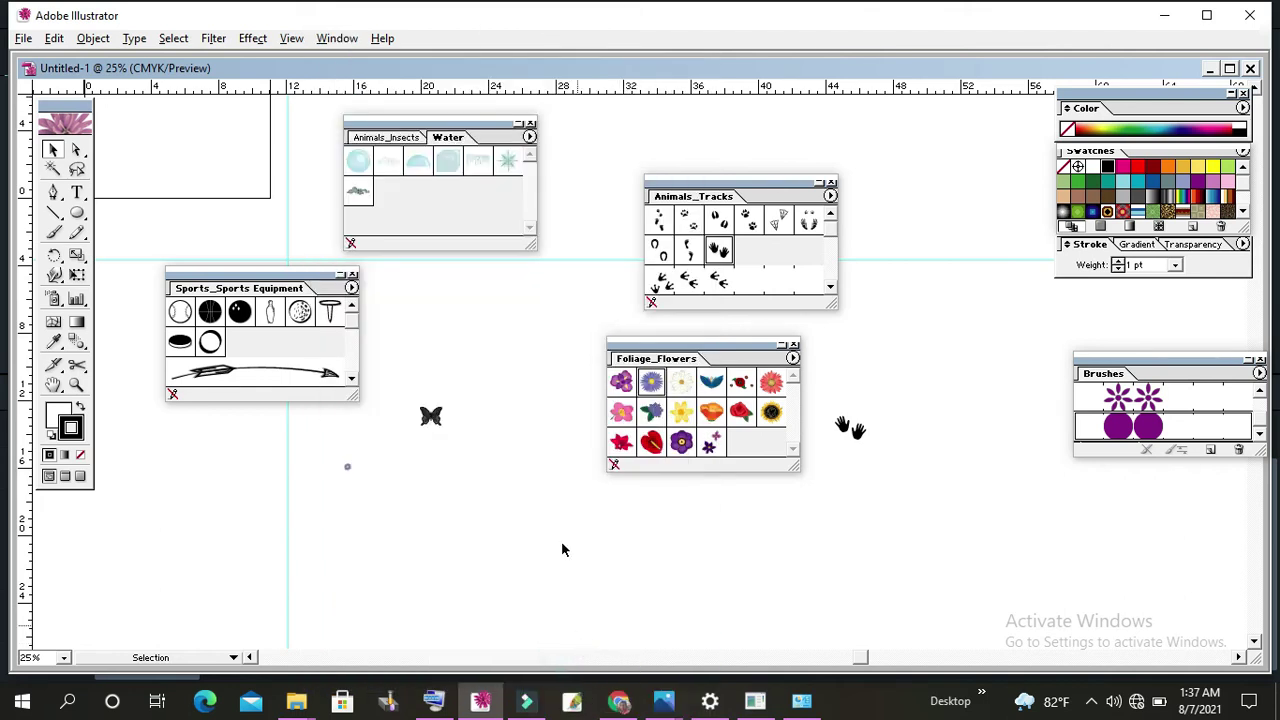
{"action": "left_click_drag", "start_coordinate": [455, 135], "coordinate": [270, 527]}
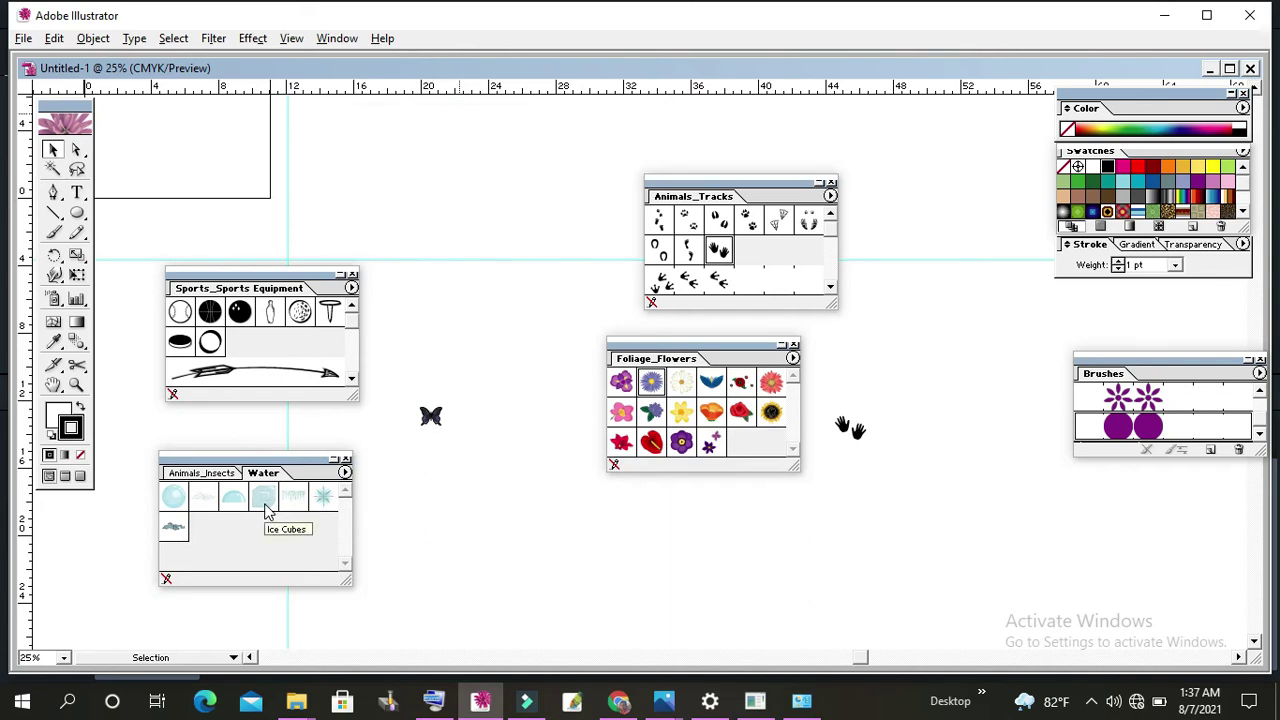
{"action": "left_click_drag", "start_coordinate": [266, 505], "coordinate": [500, 577]}
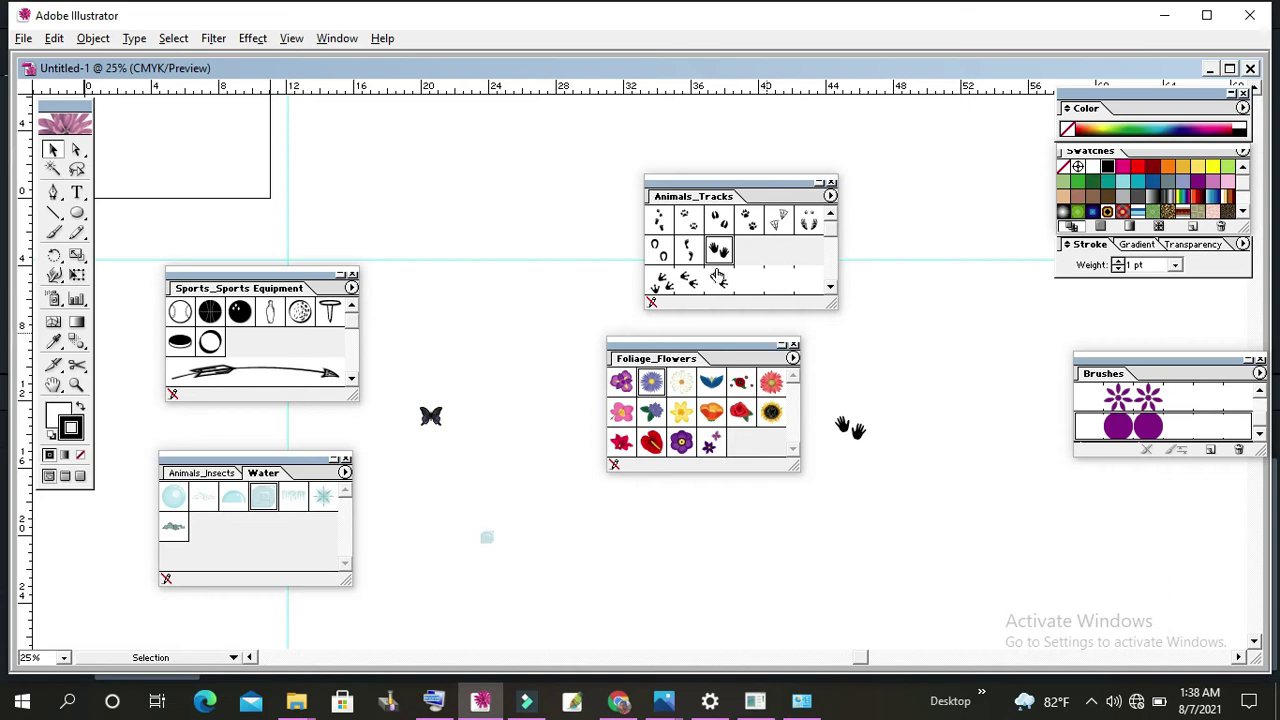
{"action": "left_click", "coordinate": [336, 38]}
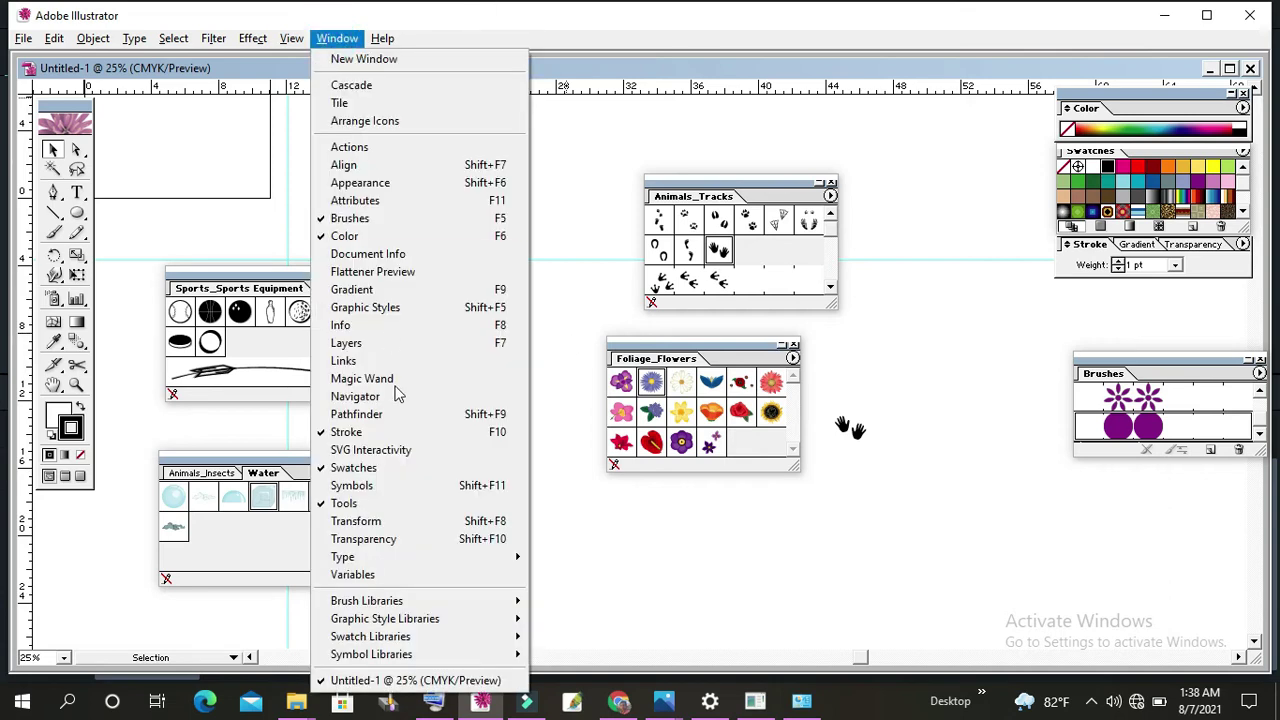
{"action": "mouse_move", "coordinate": [367, 600]}
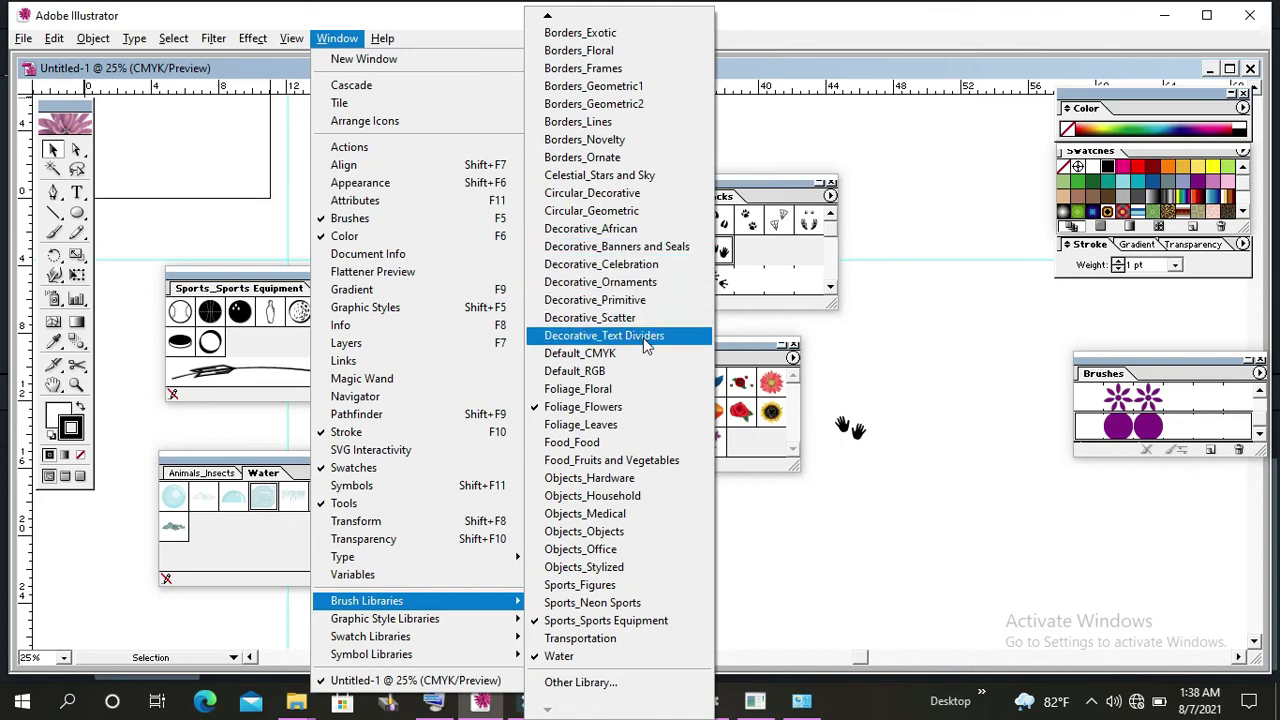
- Open Foliage_Floral and paint an enlarged bird-of-paradise flower near the canvas top
{"action": "left_click", "coordinate": [605, 390]}
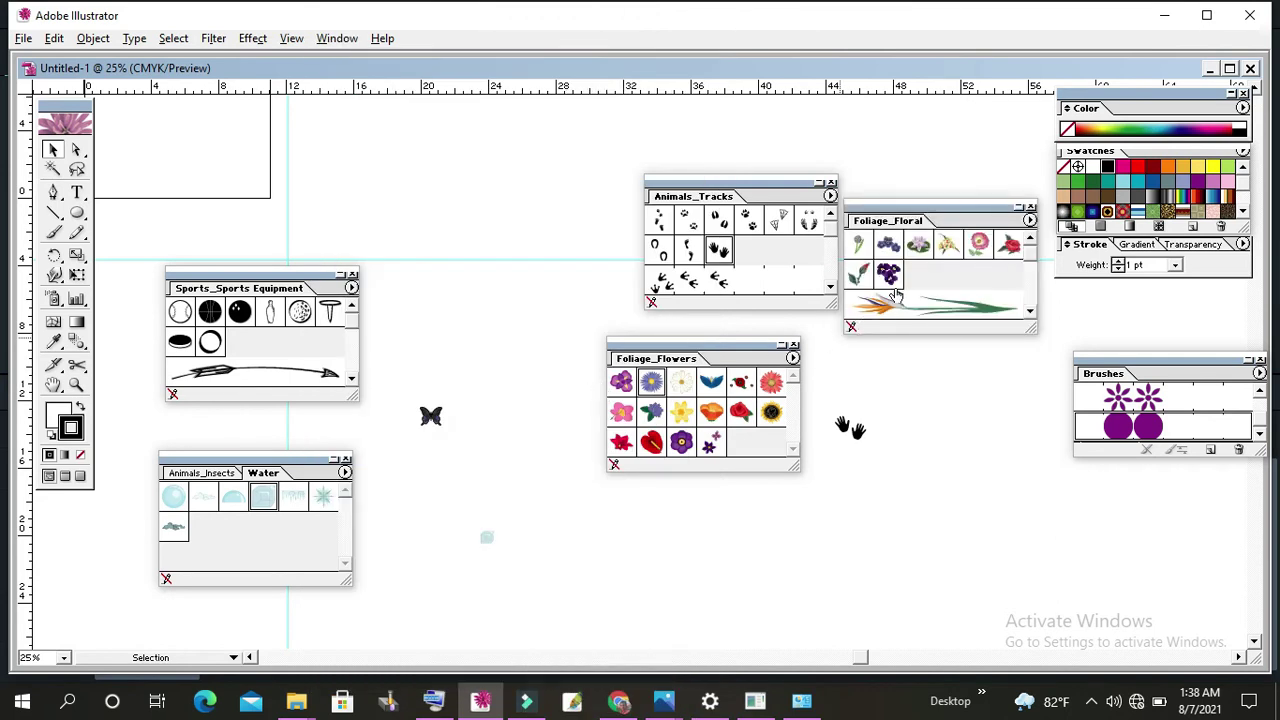
{"action": "left_click", "coordinate": [910, 308]}
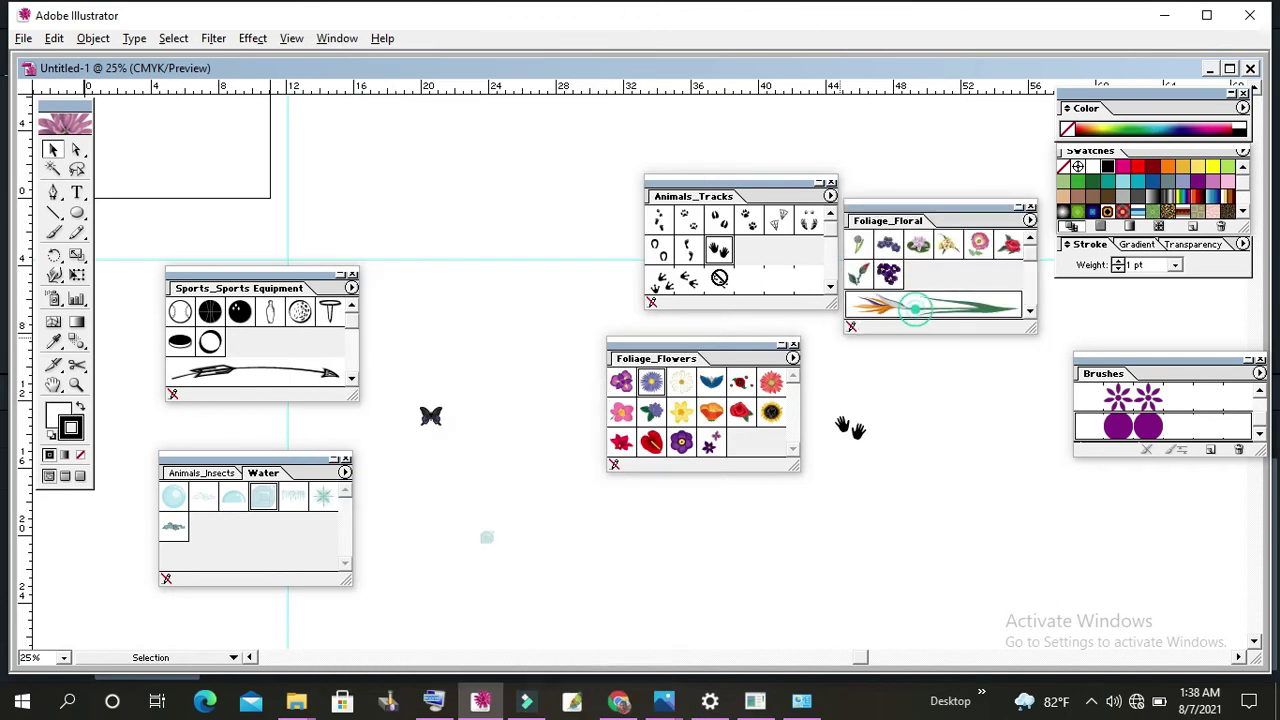
{"action": "left_click", "coordinate": [428, 165]}
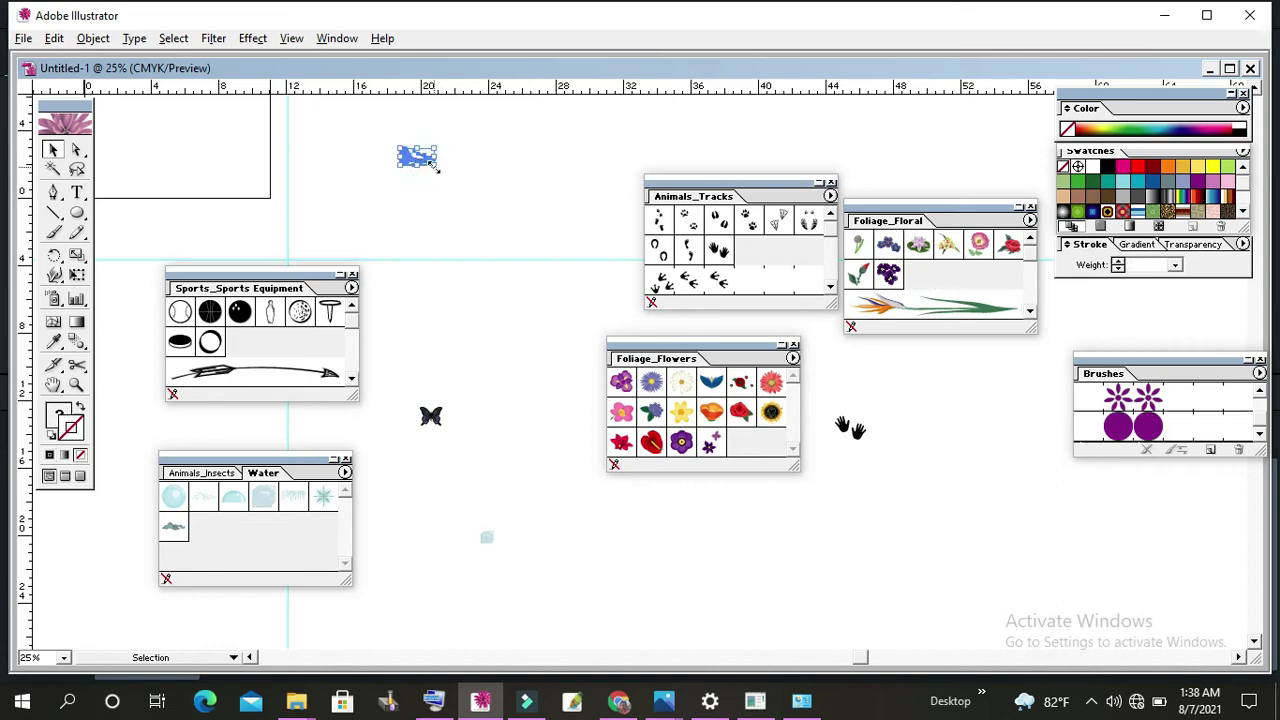
{"action": "left_click_drag", "start_coordinate": [434, 165], "coordinate": [512, 203]}
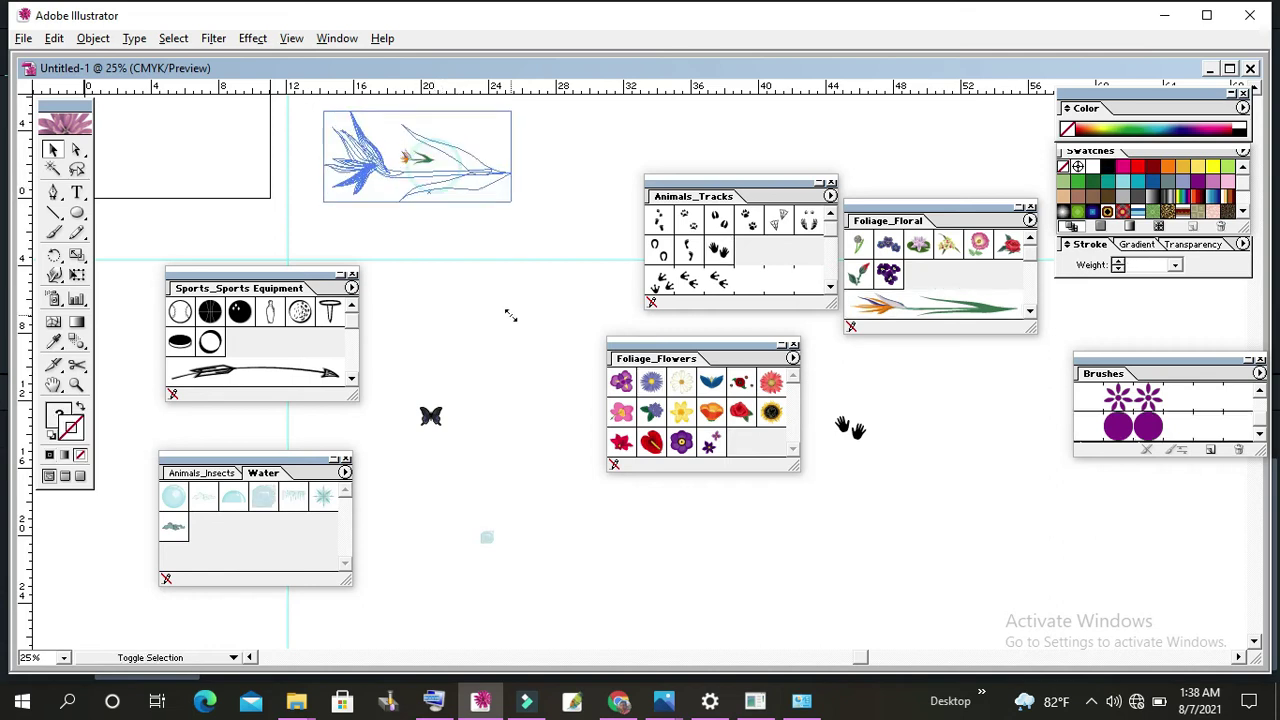
{"action": "left_click", "coordinate": [479, 194]}
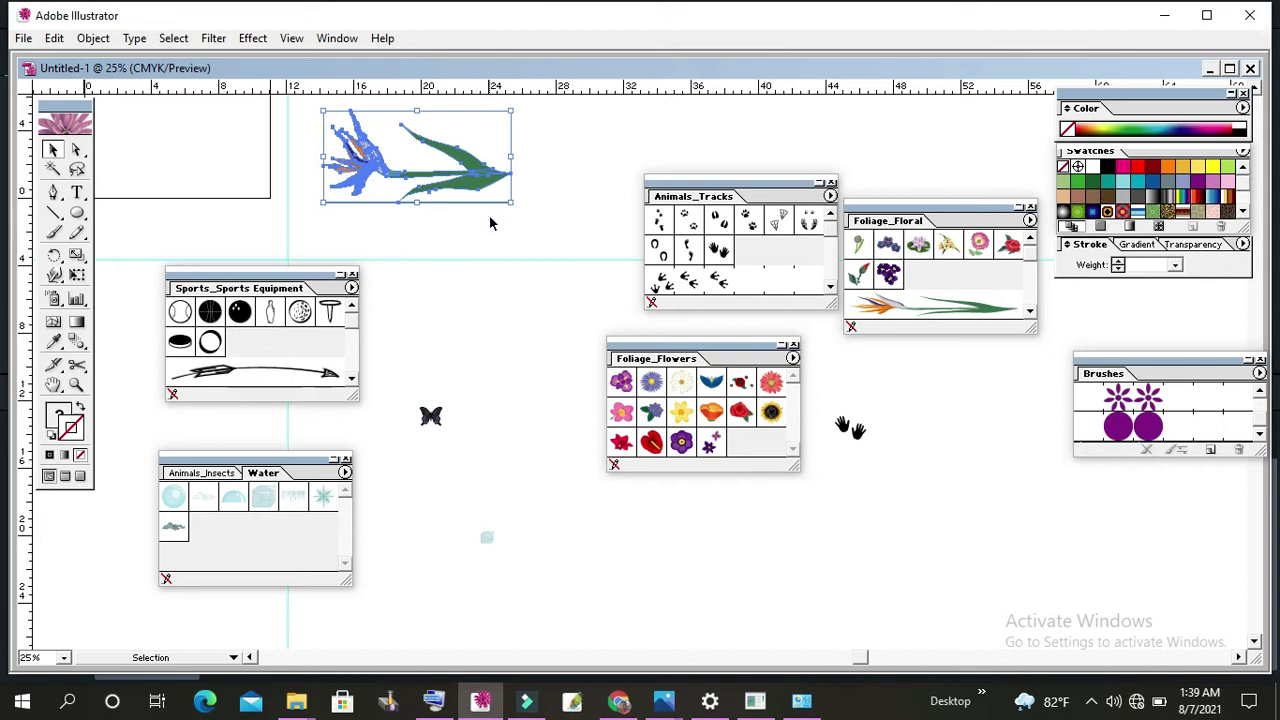
{"action": "left_click", "coordinate": [337, 38]}
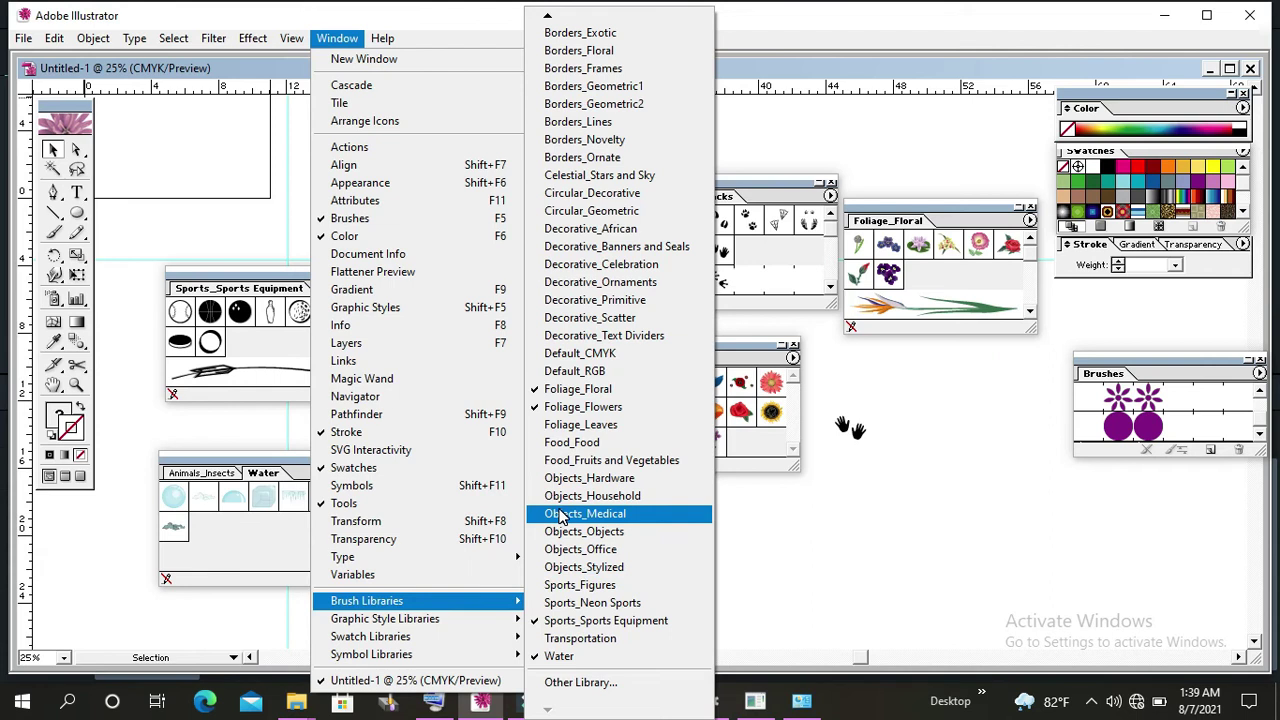
- Open the Food_Food brush library as its own floating panel
{"action": "left_click", "coordinate": [574, 442]}
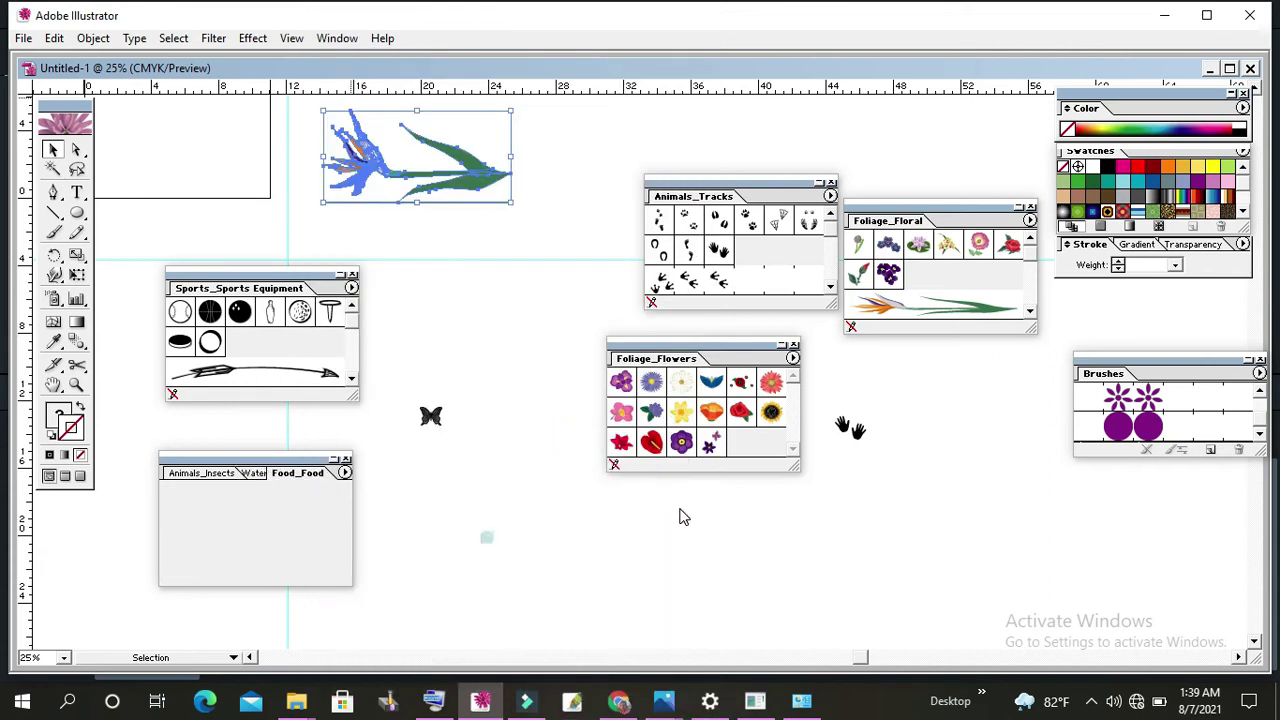
{"action": "left_click", "coordinate": [275, 472]}
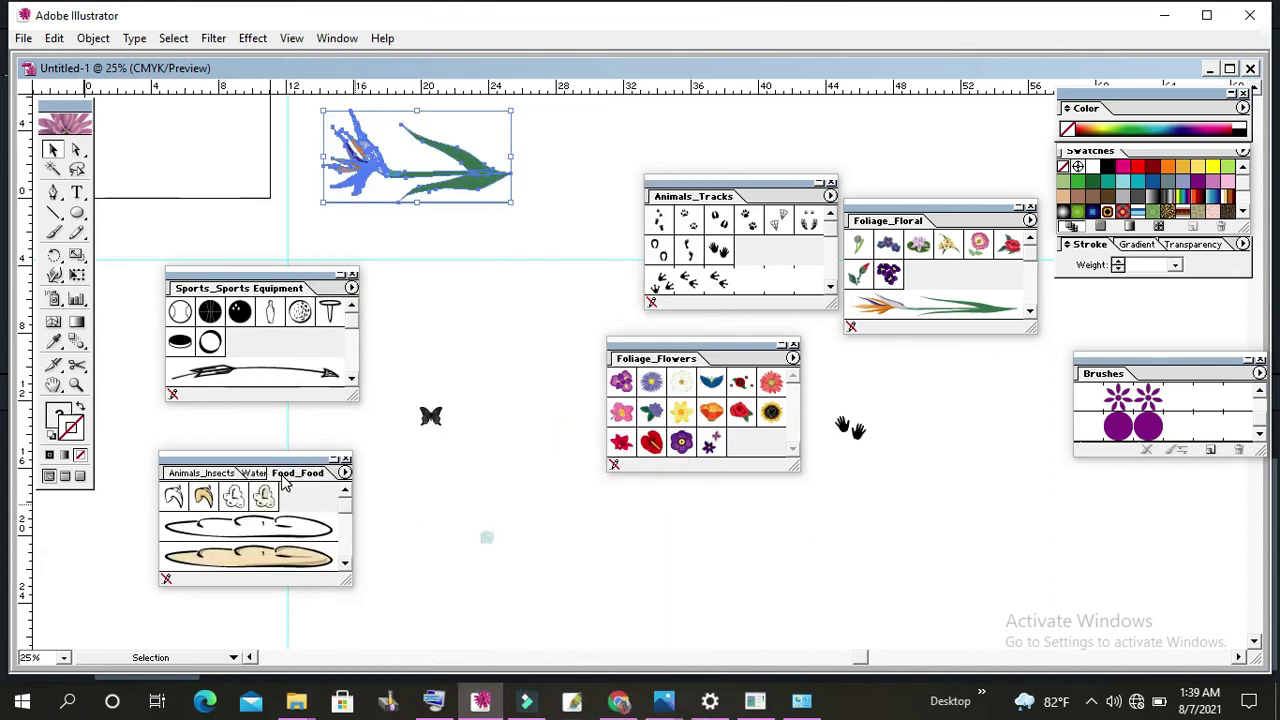
{"action": "left_click", "coordinate": [590, 556]}
- Place a bread-loaf shape on the lower canvas and enlarge it
{"action": "left_click_drag", "start_coordinate": [440, 587], "coordinate": [761, 578]}
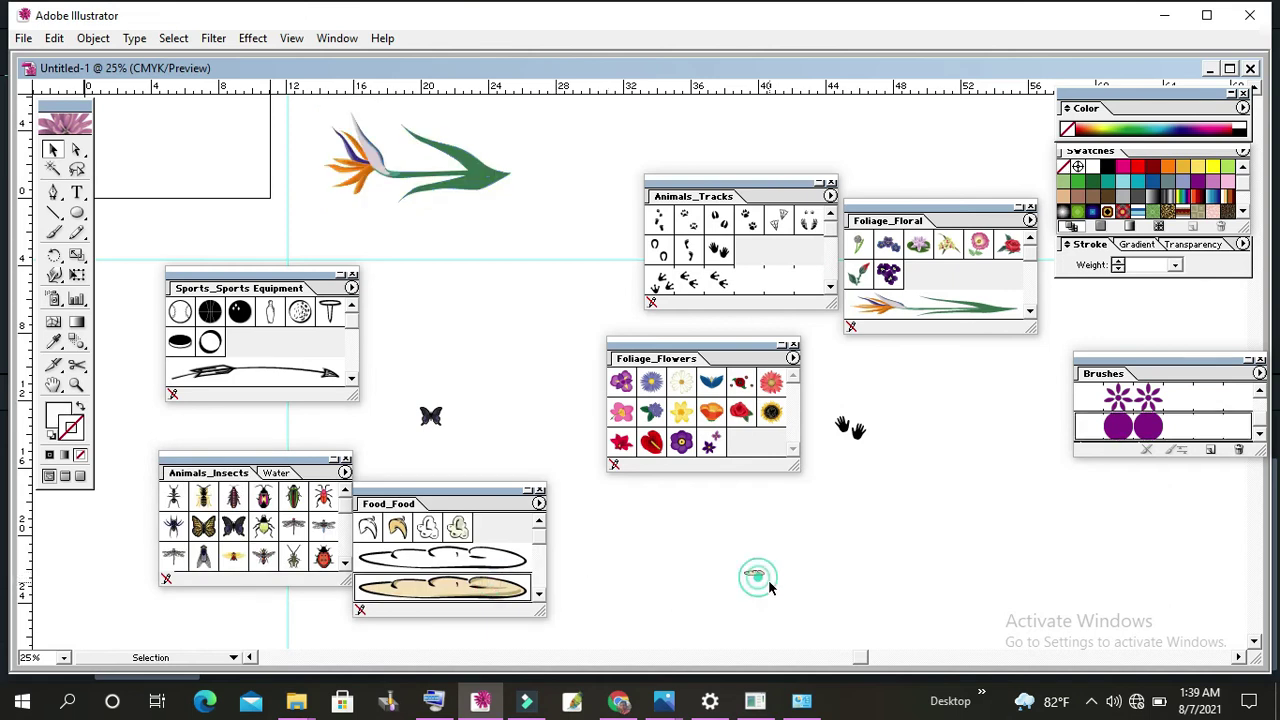
{"action": "left_click", "coordinate": [767, 579], "text": "shift"}
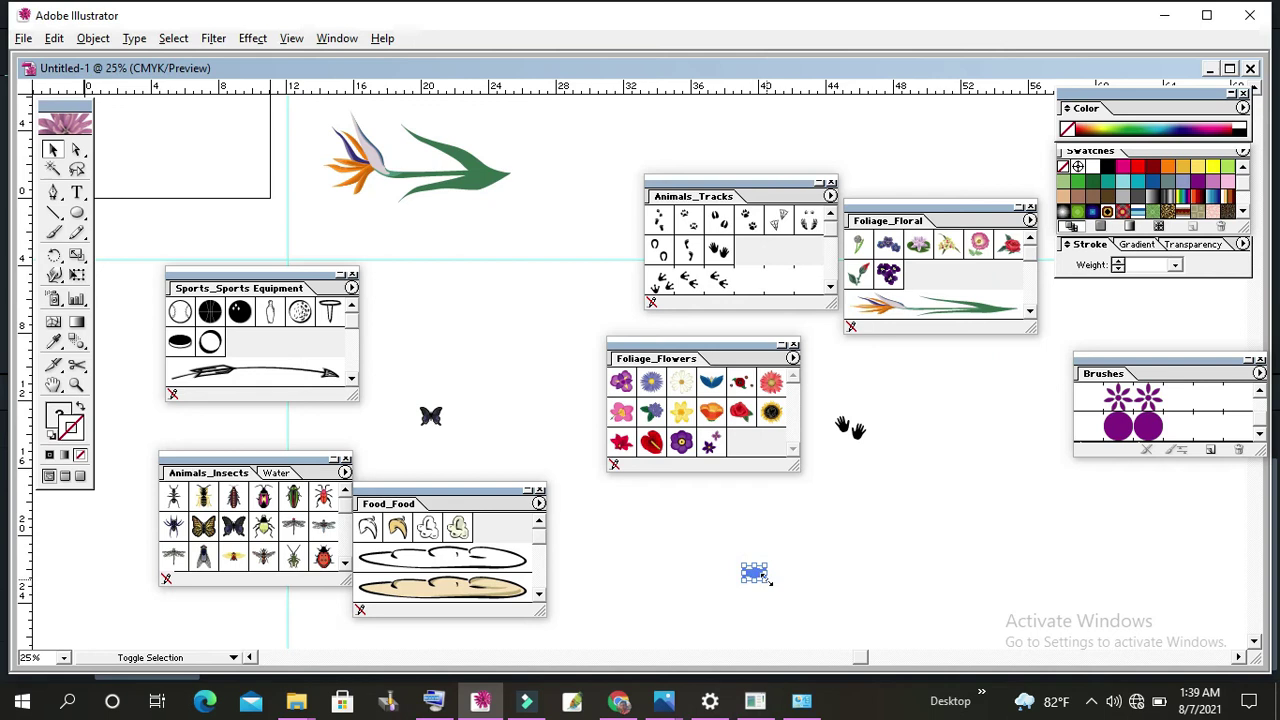
{"action": "left_click_drag", "start_coordinate": [762, 578], "coordinate": [937, 634]}
{"action": "left_click", "coordinate": [935, 607]}
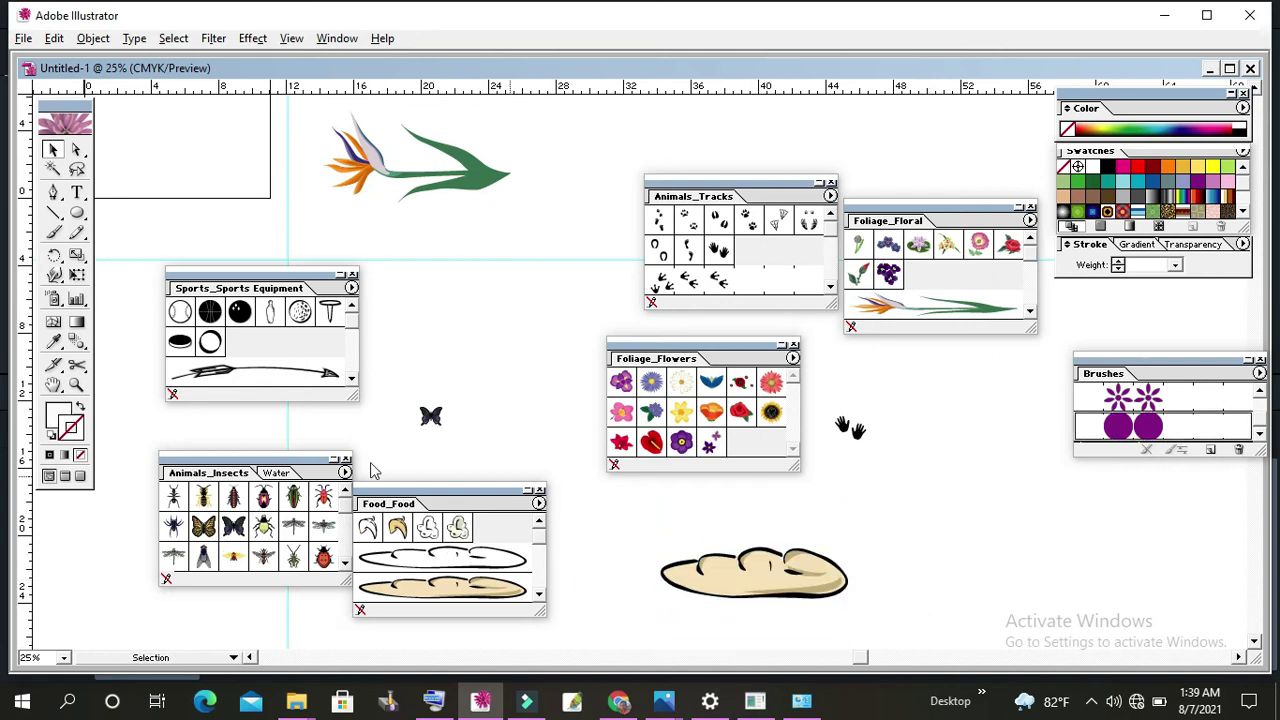
{"action": "left_click", "coordinate": [322, 40]}
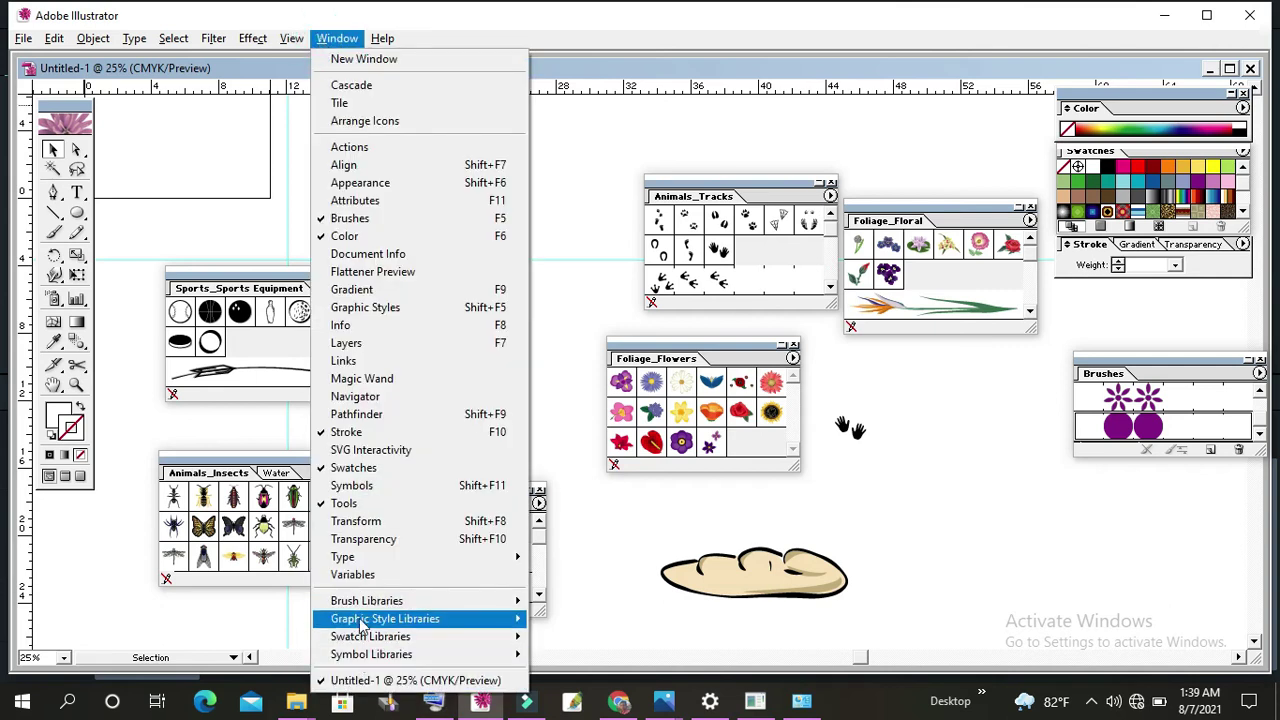
{"action": "mouse_move", "coordinate": [367, 600]}
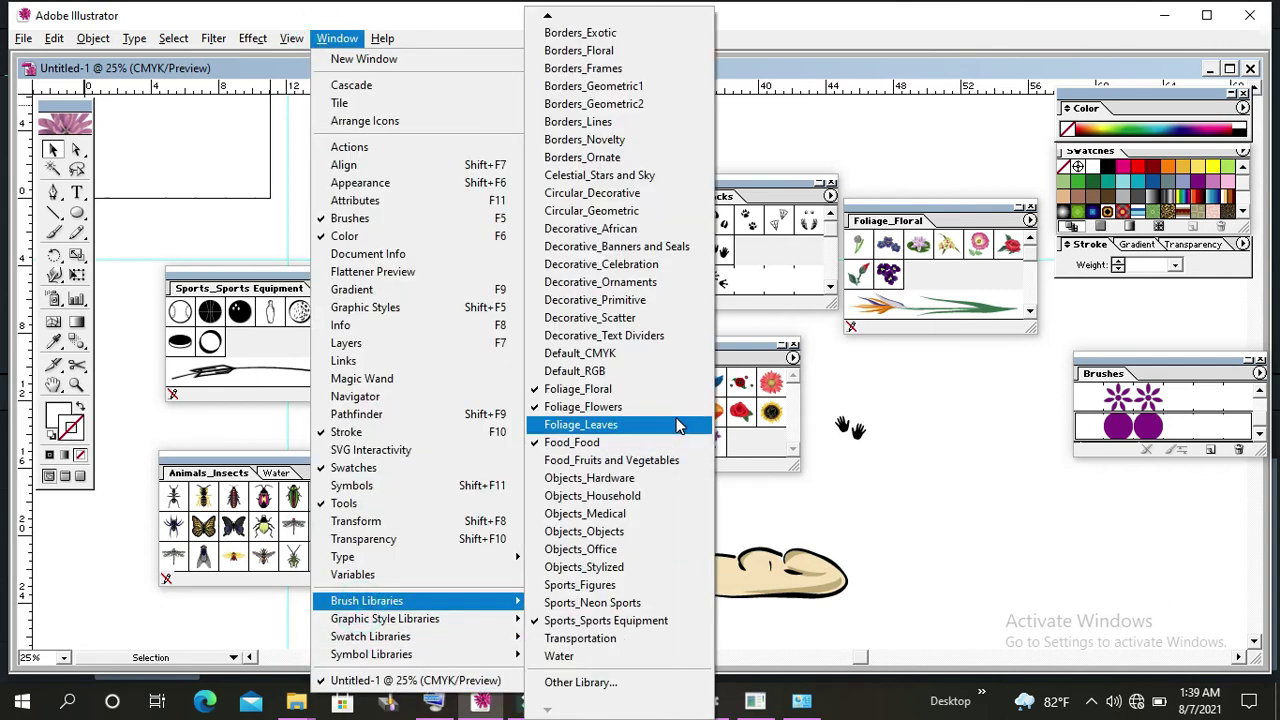
- Open Food_Fruits and Vegetables and move its palette to the upper middle
{"action": "left_click", "coordinate": [660, 442]}
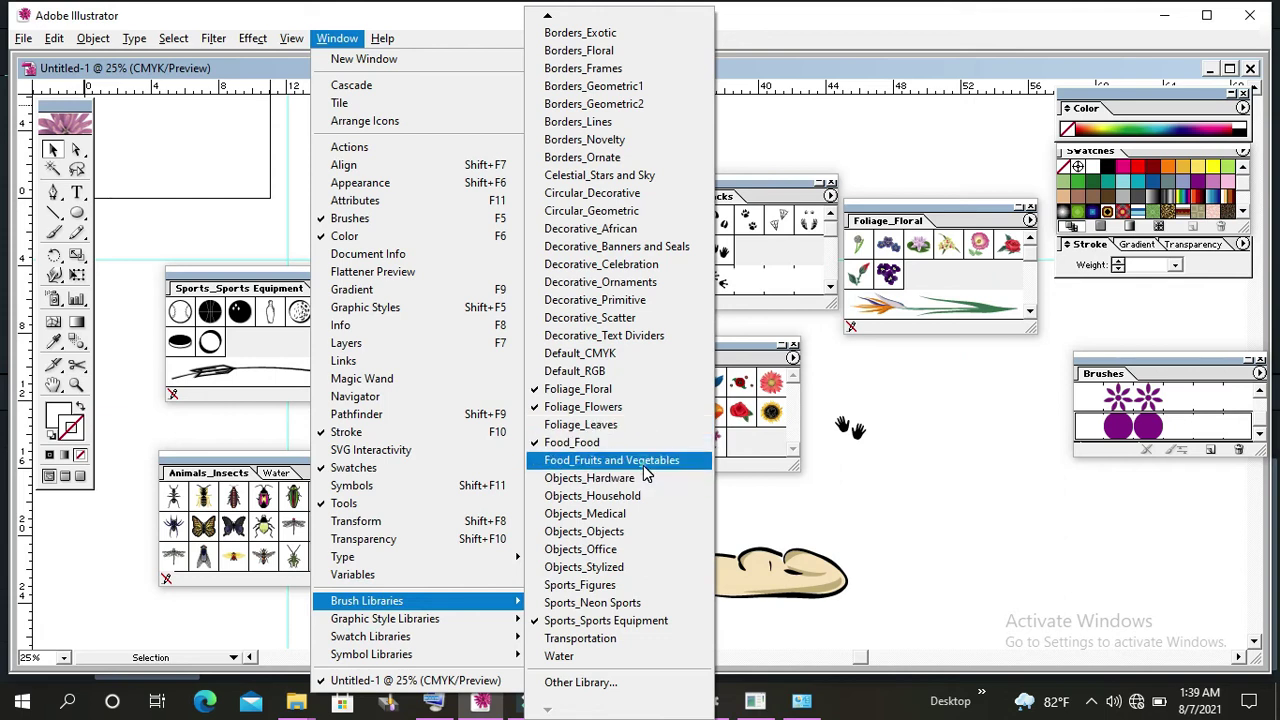
{"action": "left_click", "coordinate": [645, 462]}
{"action": "left_click_drag", "start_coordinate": [230, 472], "coordinate": [512, 219]}
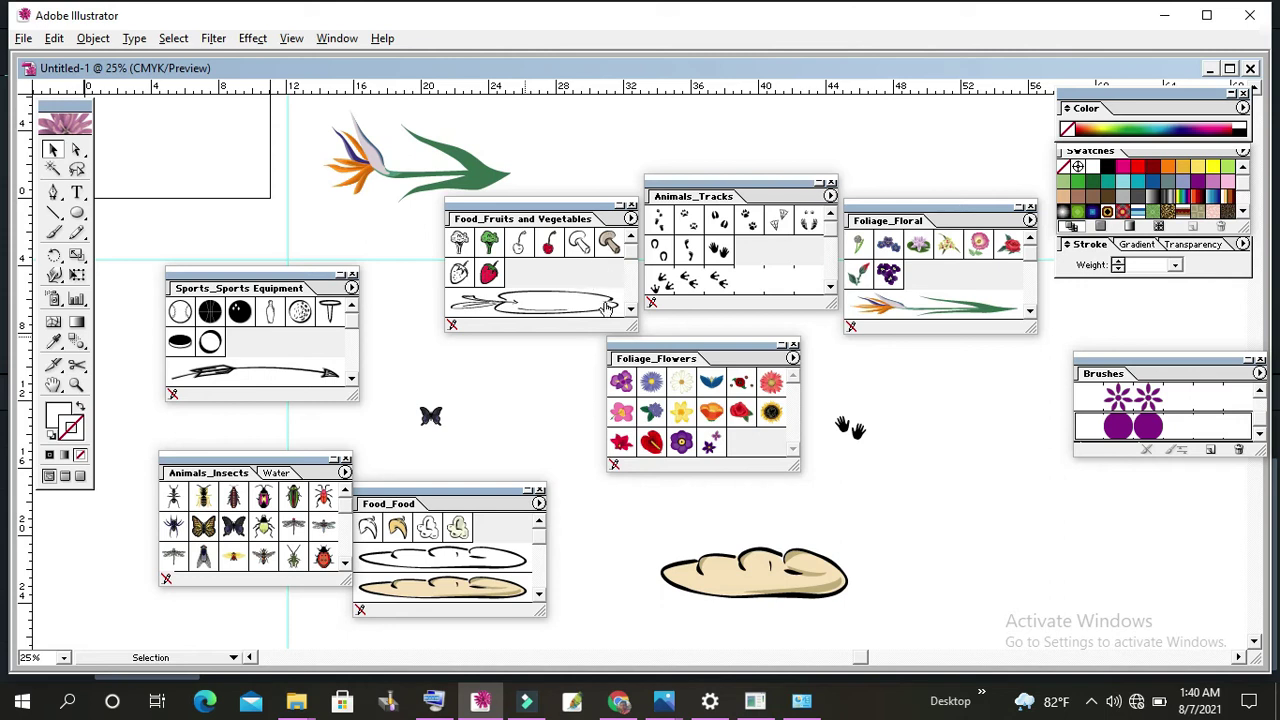
- Move the library palettes to the bottom and right, pan to blank canvas, and zoom to 50%
{"action": "left_click_drag", "start_coordinate": [674, 359], "coordinate": [658, 360]}
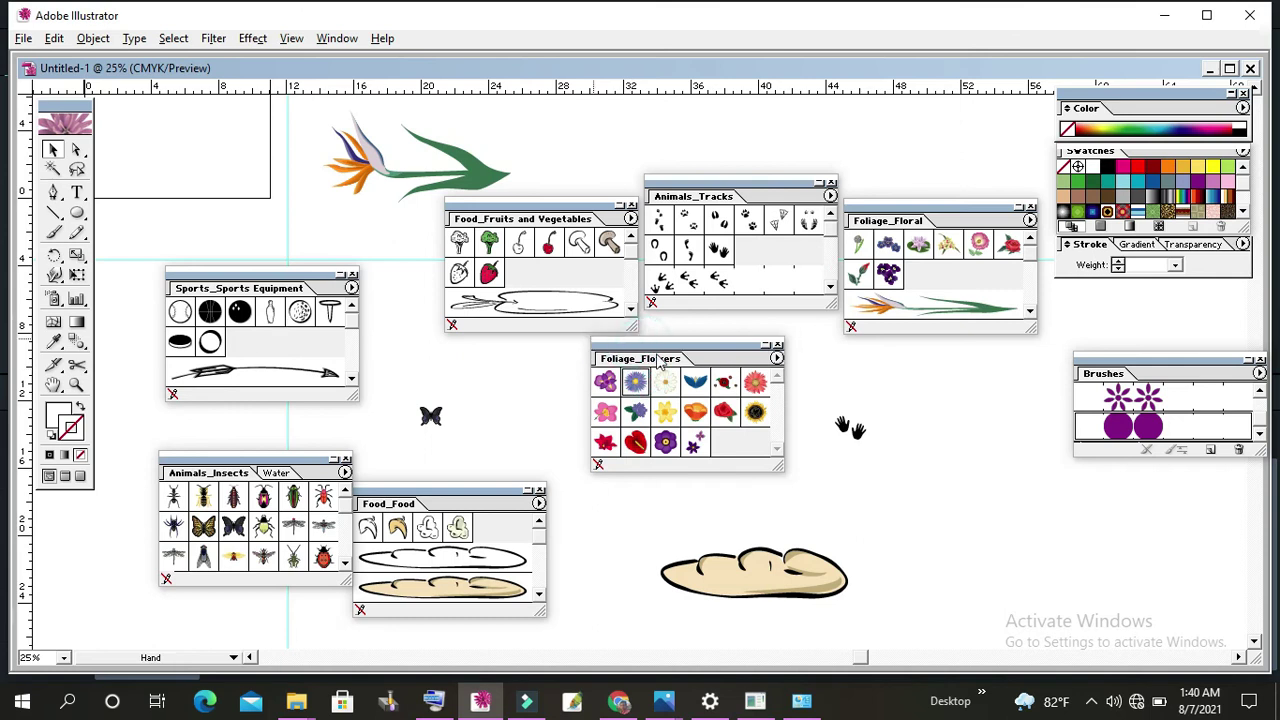
{"action": "mouse_move", "coordinate": [860, 410]}
{"action": "left_mouse_down"}
{"action": "mouse_move", "coordinate": [474, 416]}
{"action": "mouse_move", "coordinate": [313, 204]}
{"action": "left_mouse_up"}
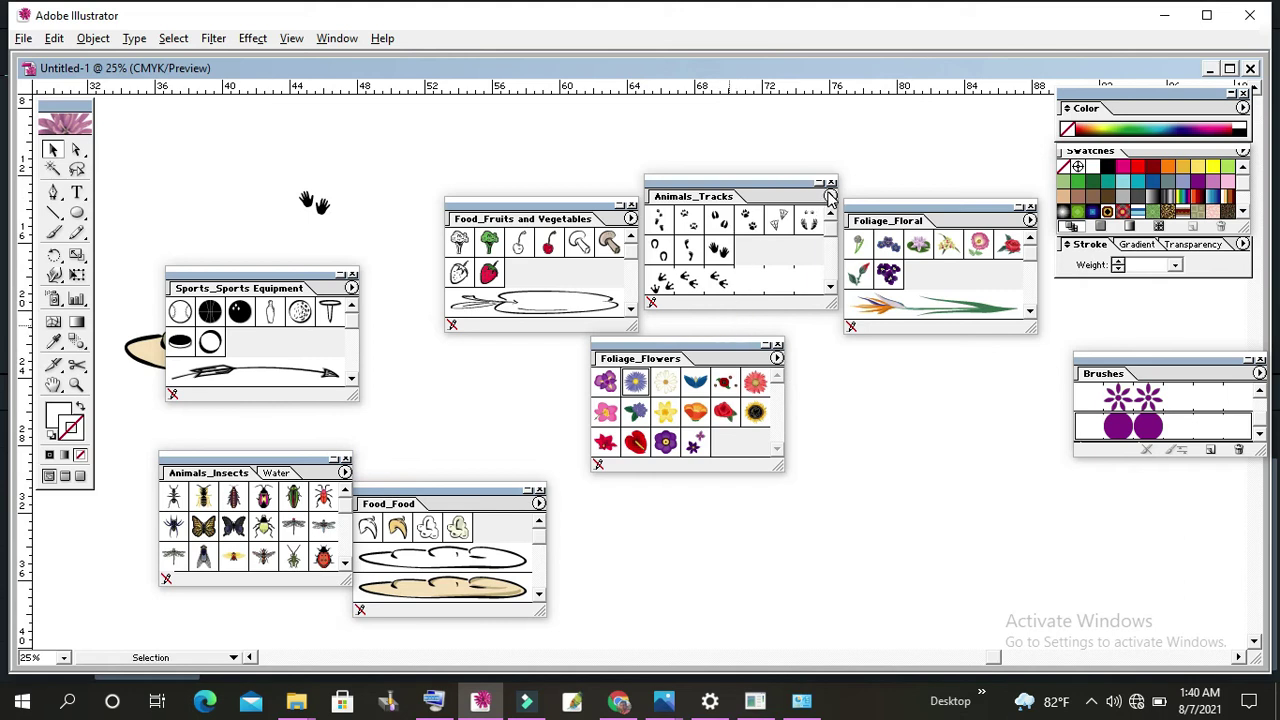
{"action": "left_click_drag", "start_coordinate": [610, 205], "coordinate": [948, 377]}
{"action": "left_click_drag", "start_coordinate": [667, 350], "coordinate": [982, 548]}
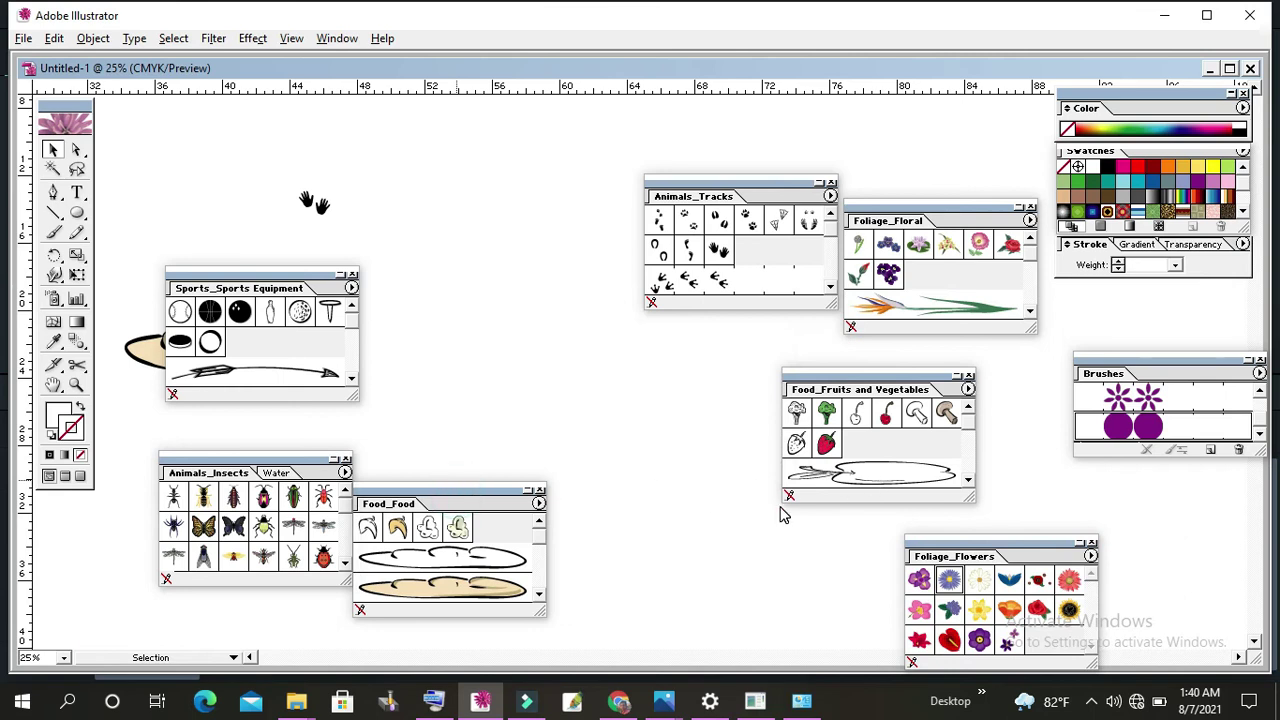
{"action": "left_click_drag", "start_coordinate": [455, 490], "coordinate": [778, 504]}
{"action": "left_click_drag", "start_coordinate": [314, 458], "coordinate": [654, 577]}
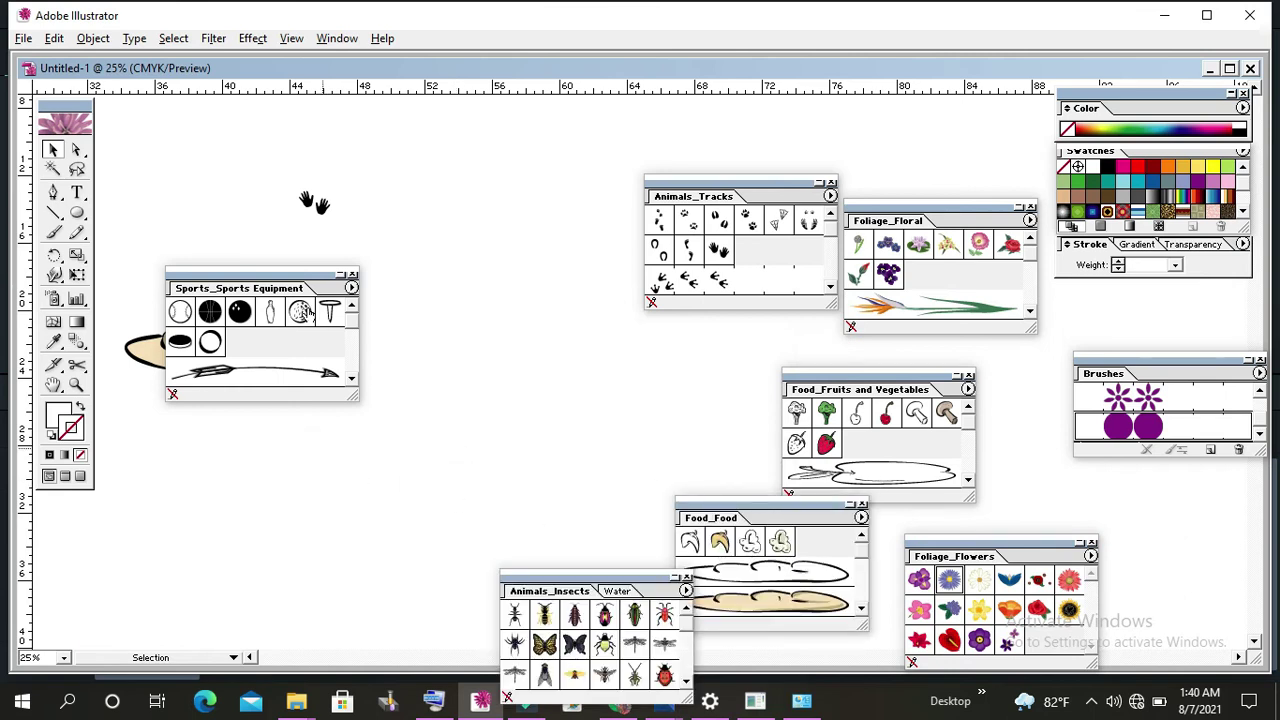
{"action": "left_click_drag", "start_coordinate": [310, 276], "coordinate": [487, 582]}
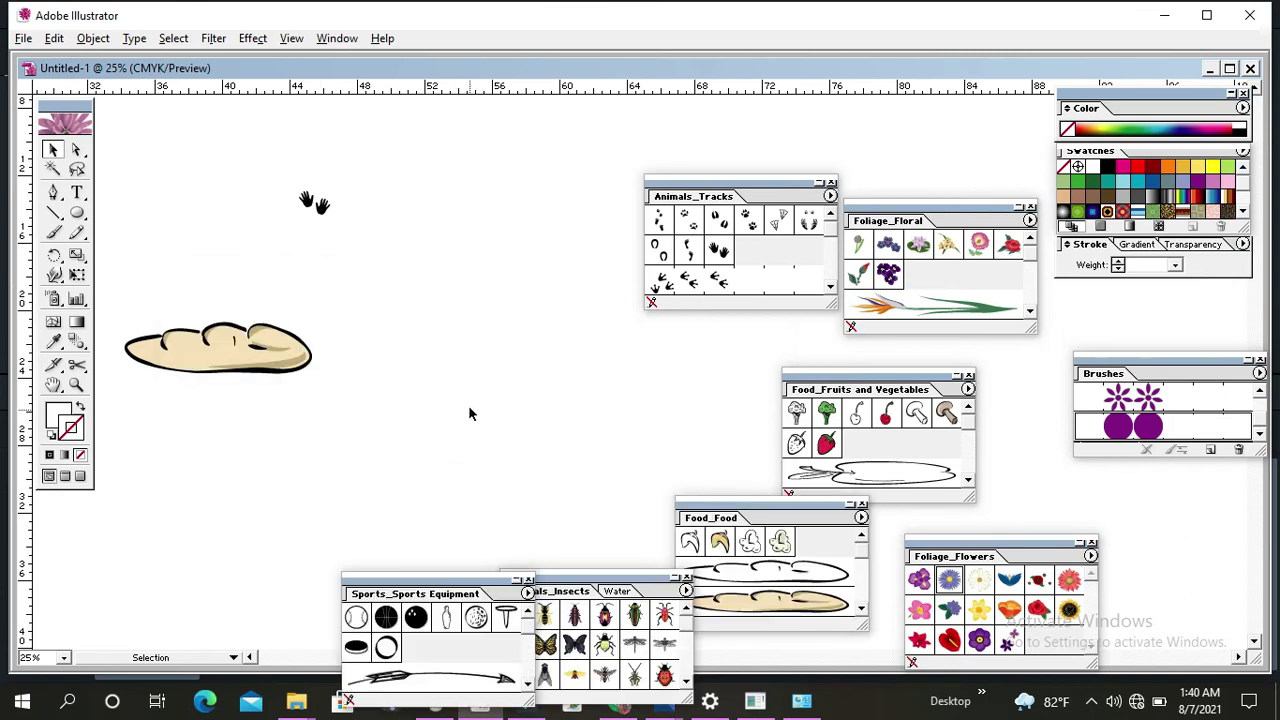
{"action": "left_click", "coordinate": [465, 395], "text": "ctrl"}
{"action": "left_click", "coordinate": [480, 370], "text": "ctrl"}
{"action": "scroll", "coordinate": [463, 374], "scroll_direction": "down", "scroll_amount": 2}
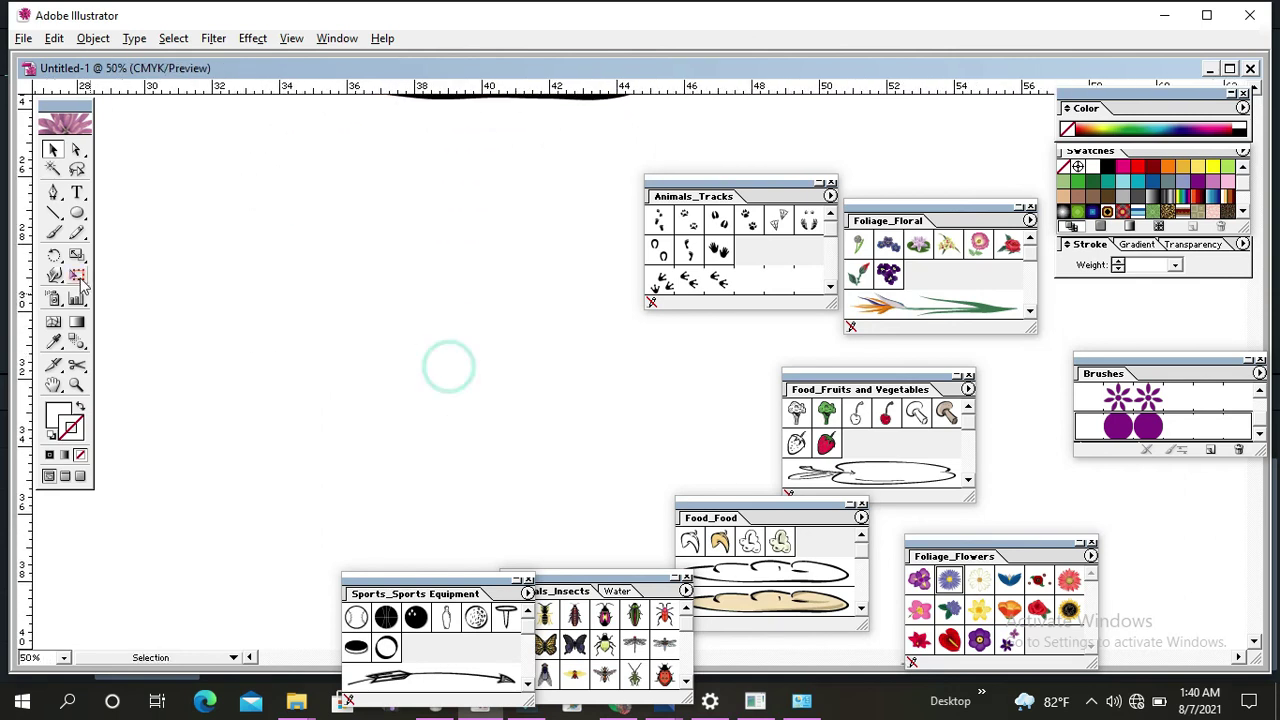
- Draw an S-shaped curve with the Pen tool, redoing the misplaced first segment
{"action": "left_click", "coordinate": [53, 192]}
{"action": "left_click", "coordinate": [166, 305]}
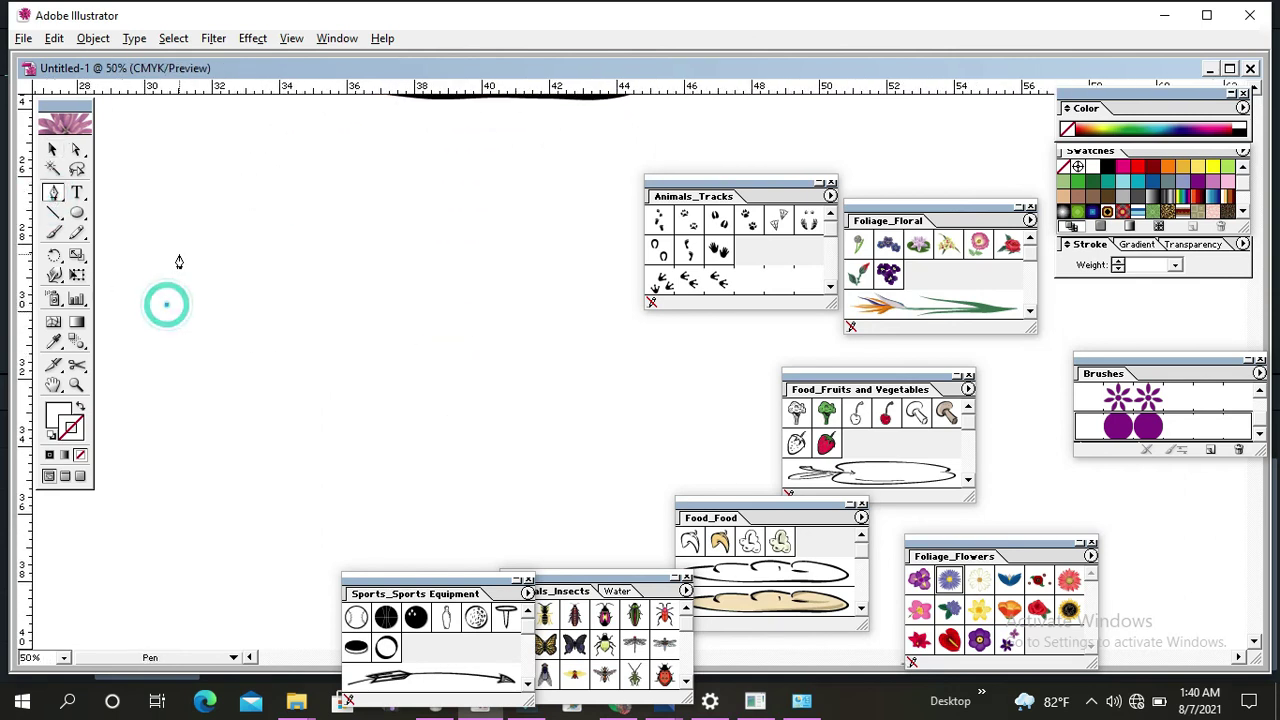
{"action": "left_click_drag", "start_coordinate": [238, 237], "coordinate": [320, 250]}
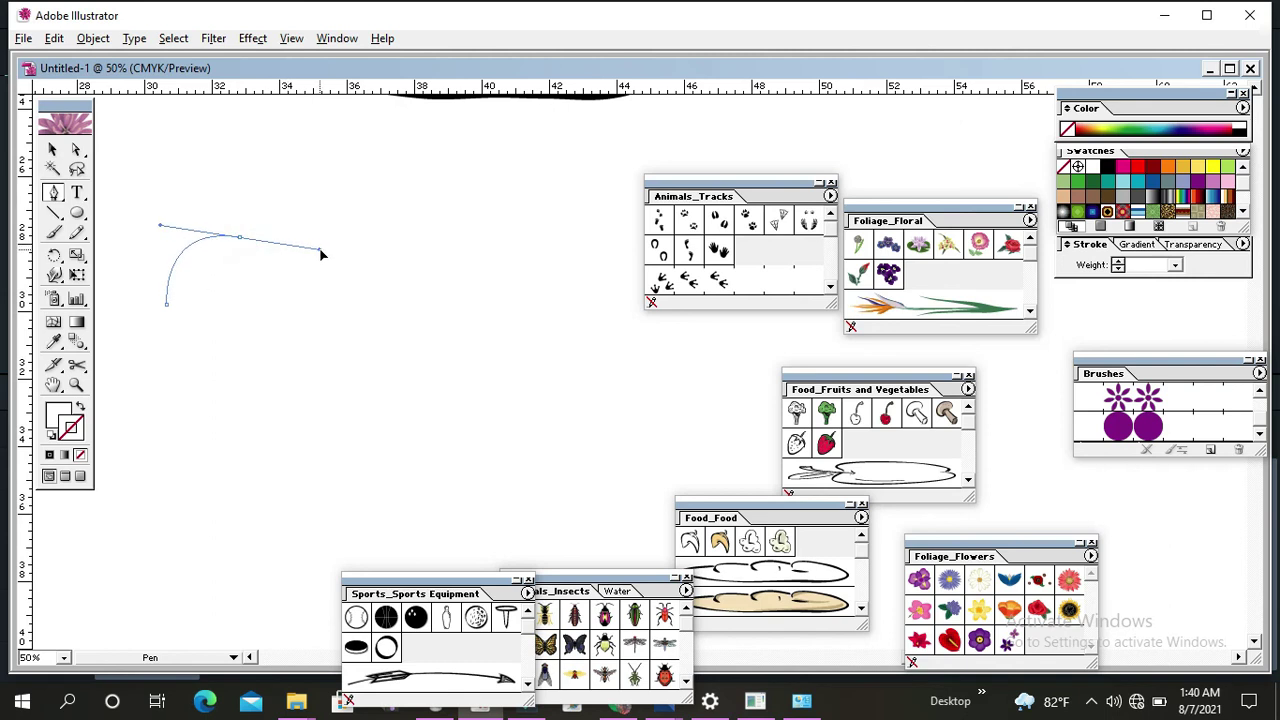
{"action": "key", "text": "ctrl+z"}
{"action": "left_click_drag", "start_coordinate": [161, 244], "coordinate": [184, 203]}
{"action": "left_click_drag", "start_coordinate": [287, 301], "coordinate": [269, 403]}
{"action": "left_click_drag", "start_coordinate": [435, 410], "coordinate": [490, 333]}
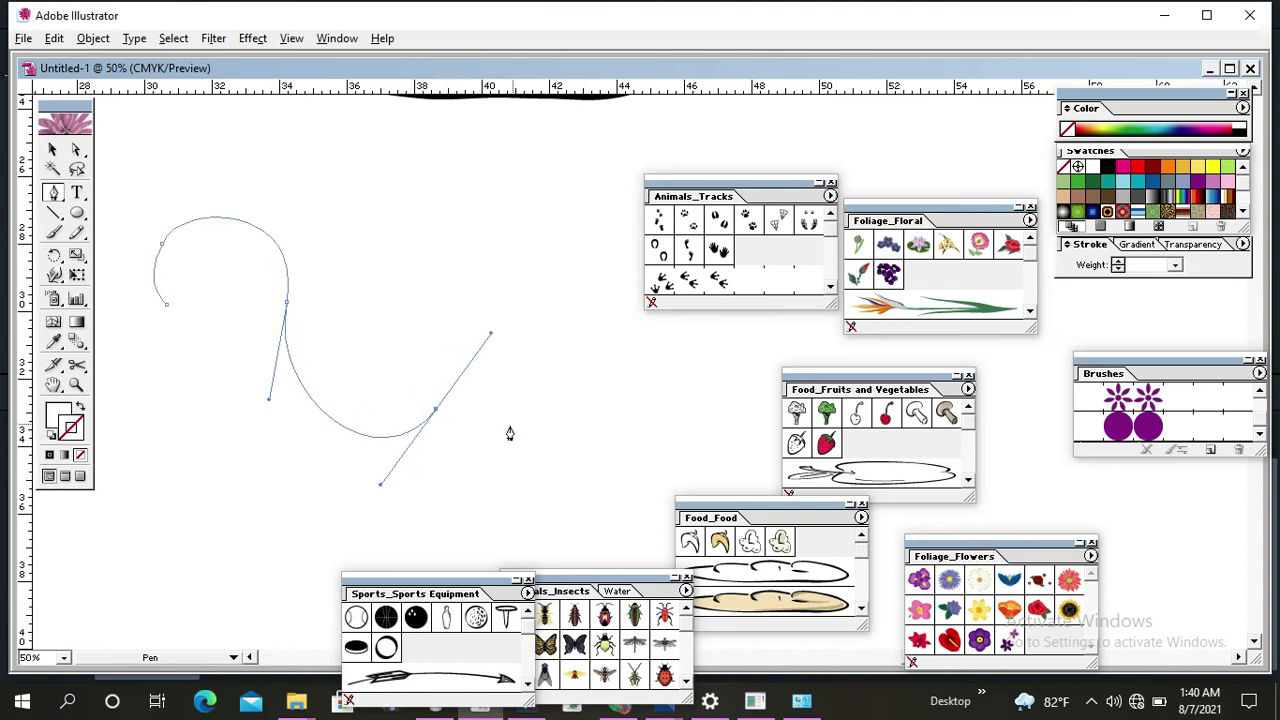
- Reset the path to the default black 1 pt stroke and select it
{"action": "left_click", "coordinate": [50, 453]}
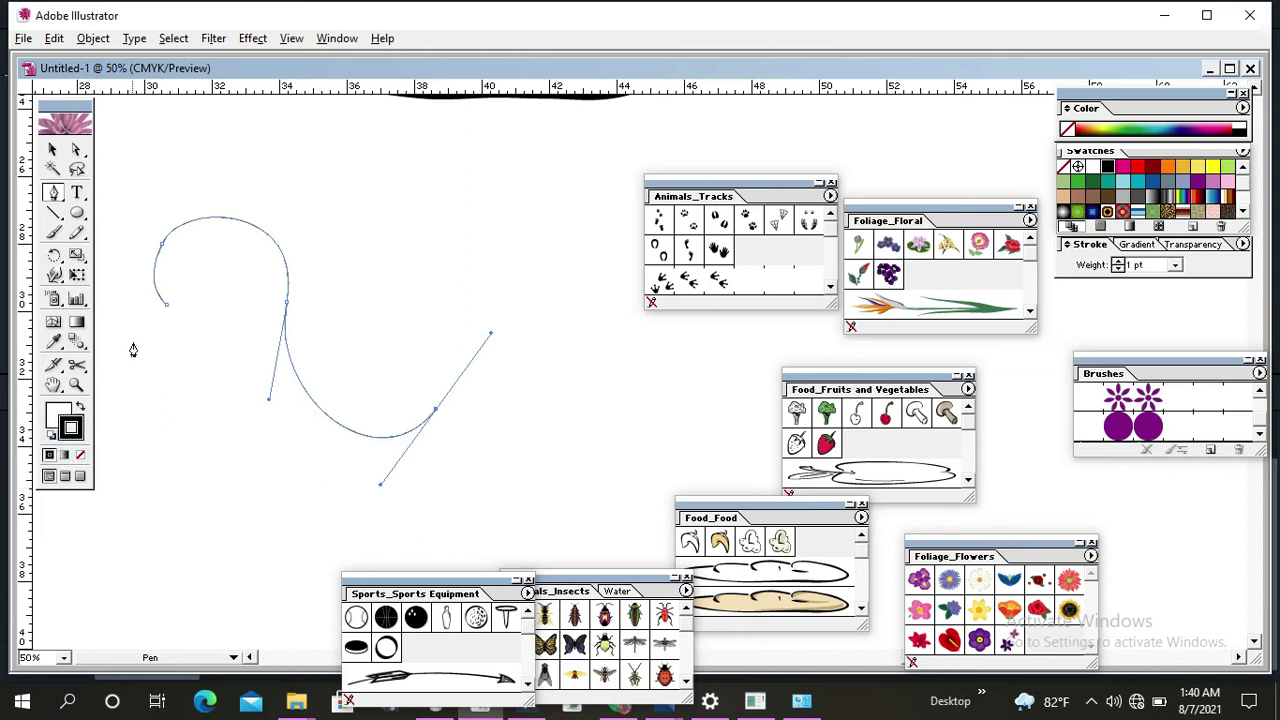
{"action": "left_click", "coordinate": [53, 149]}
{"action": "left_click", "coordinate": [177, 156]}
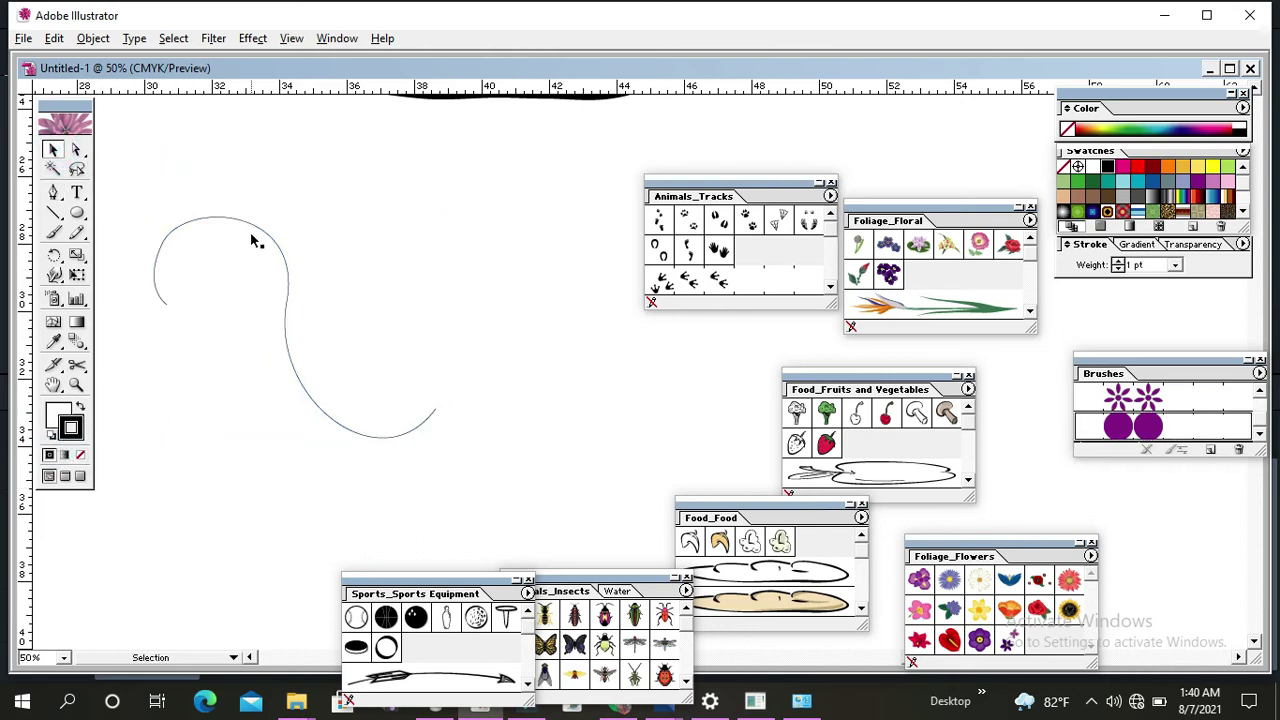
{"action": "left_click", "coordinate": [292, 346]}
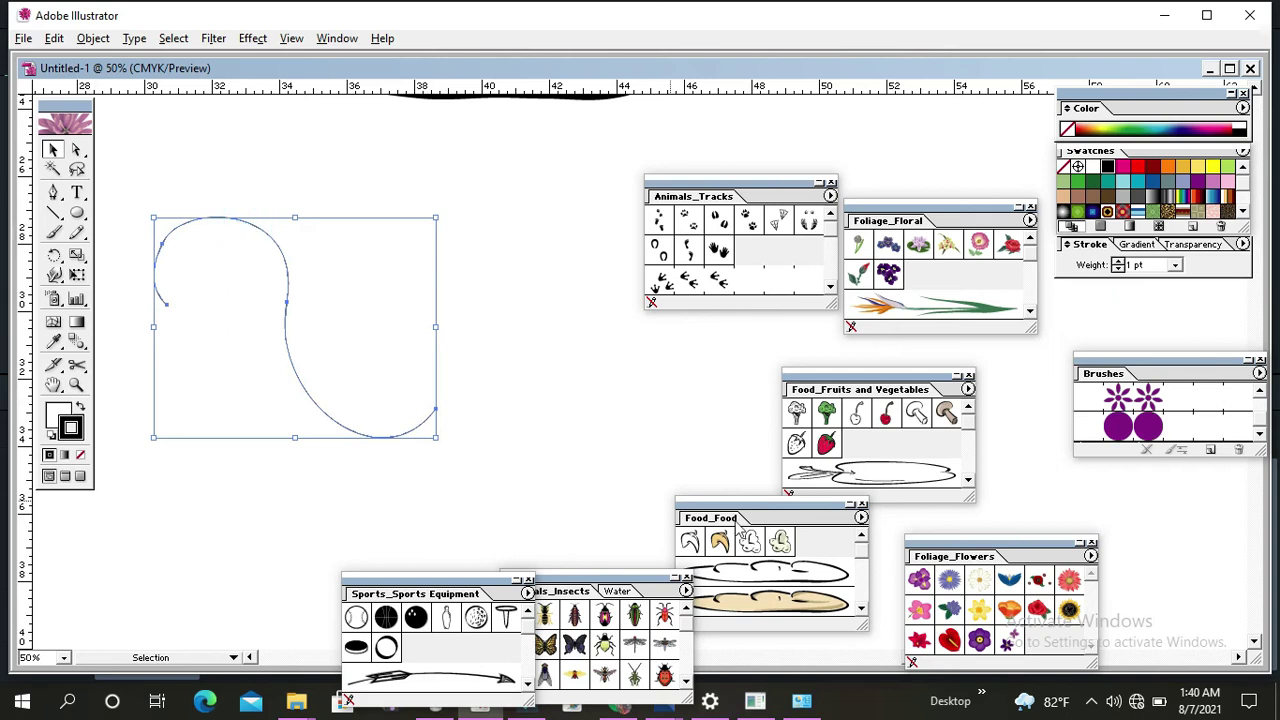
- Apply the purple Foliage_Flowers blossom brush to the S path, replacing the blue one
{"action": "left_click", "coordinate": [948, 580]}
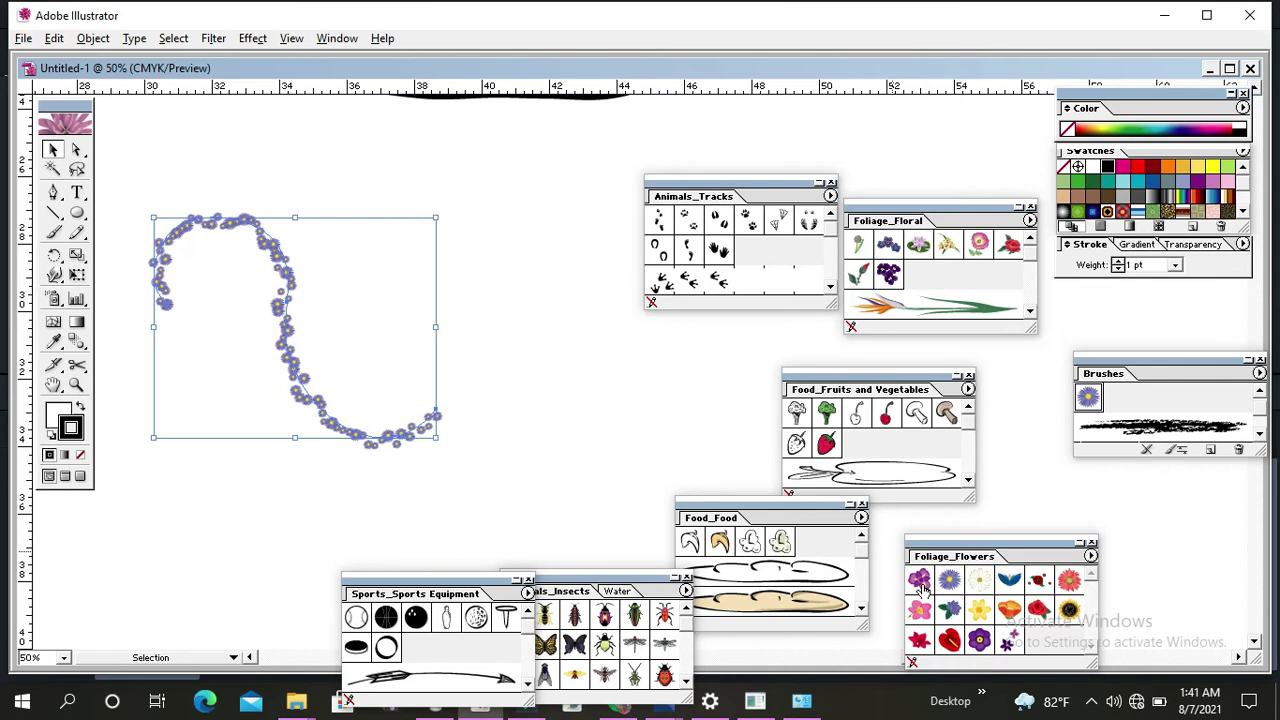
{"action": "left_click", "coordinate": [921, 582]}
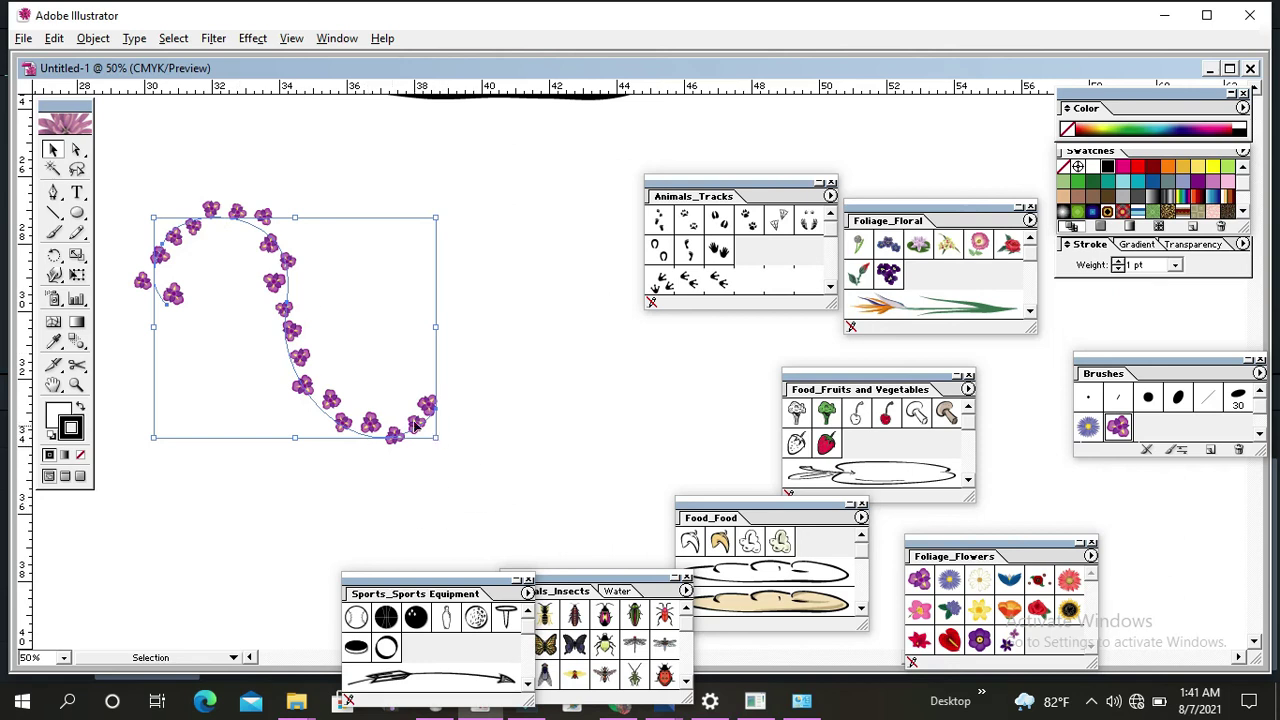
- Pan to empty canvas space and select the new rectangle
{"action": "key", "text": "space"}
{"action": "left_click_drag", "start_coordinate": [463, 298], "coordinate": [237, 320]}
{"action": "mouse_move", "coordinate": [366, 334]}
{"action": "left_mouse_down"}
{"action": "mouse_move", "coordinate": [111, 243]}
{"action": "mouse_move", "coordinate": [100, 220]}
{"action": "mouse_move", "coordinate": [588, 451]}
{"action": "left_mouse_up"}
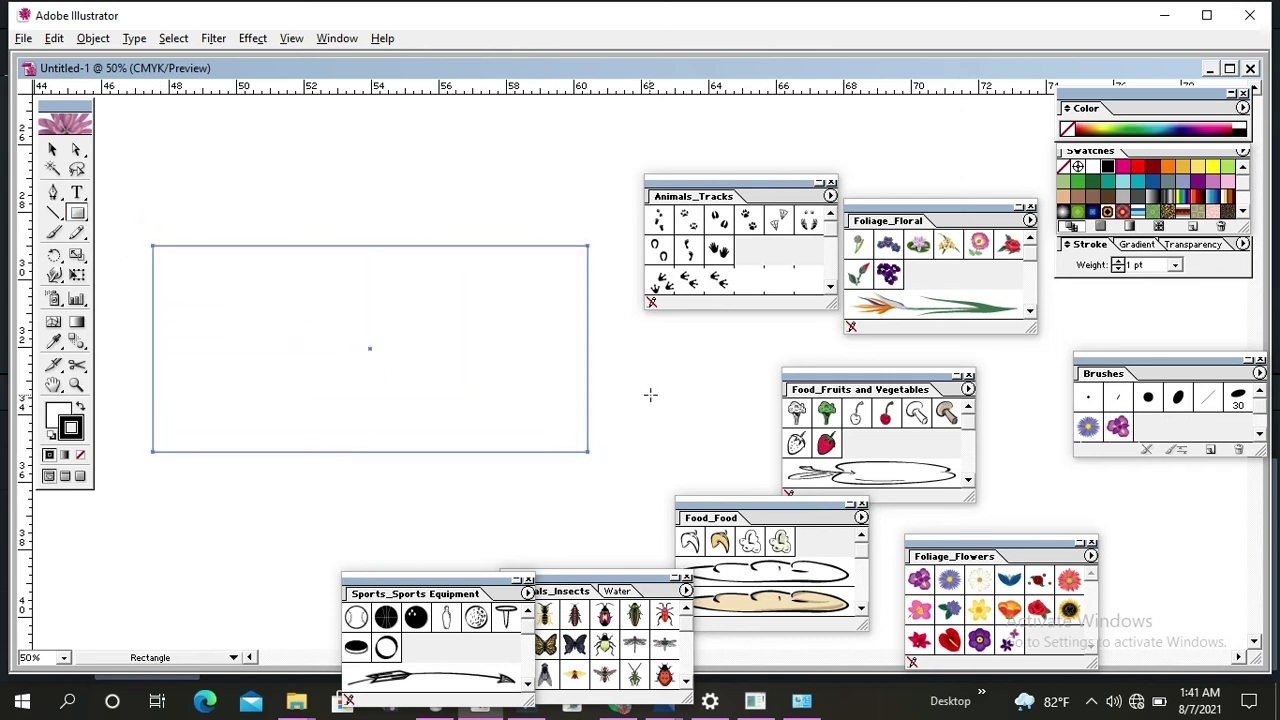
{"action": "left_click", "coordinate": [53, 149]}
{"action": "left_click", "coordinate": [148, 190]}
{"action": "left_click", "coordinate": [221, 241]}
{"action": "left_click", "coordinate": [314, 246]}
- Fill the rectangle with solid purple, then clear the selection
{"action": "left_click", "coordinate": [56, 410]}
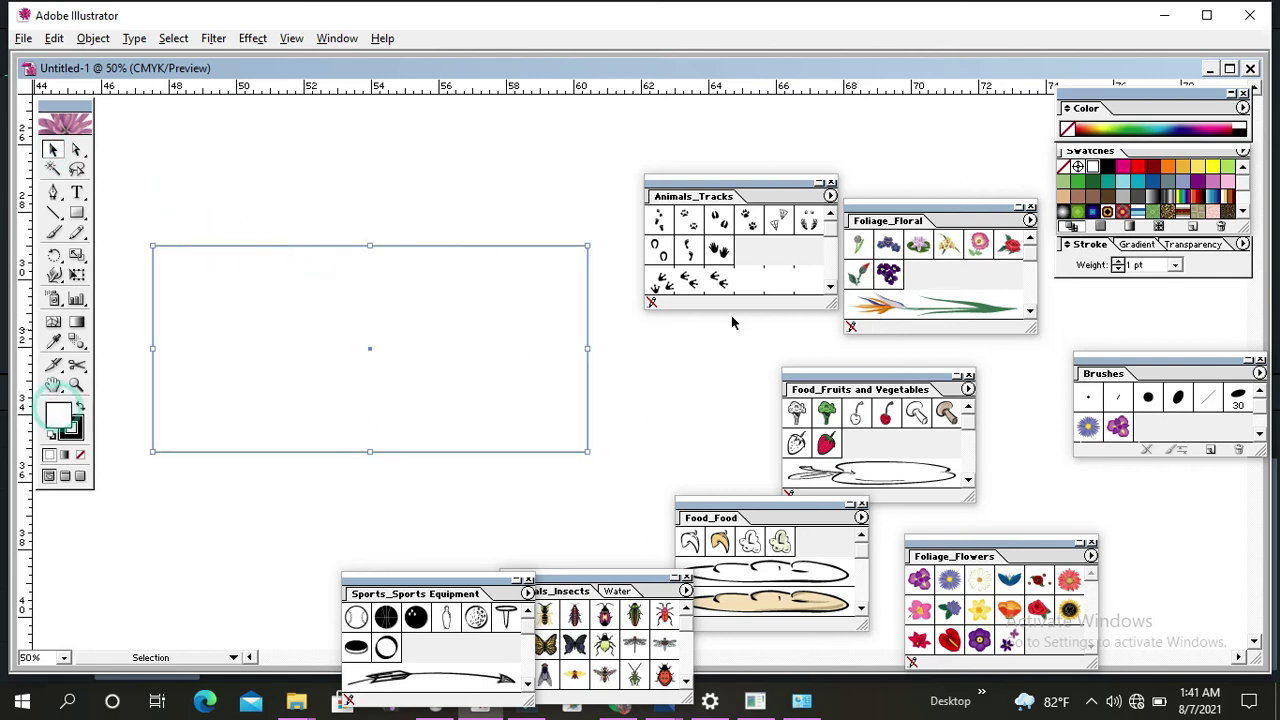
{"action": "left_click", "coordinate": [1197, 181]}
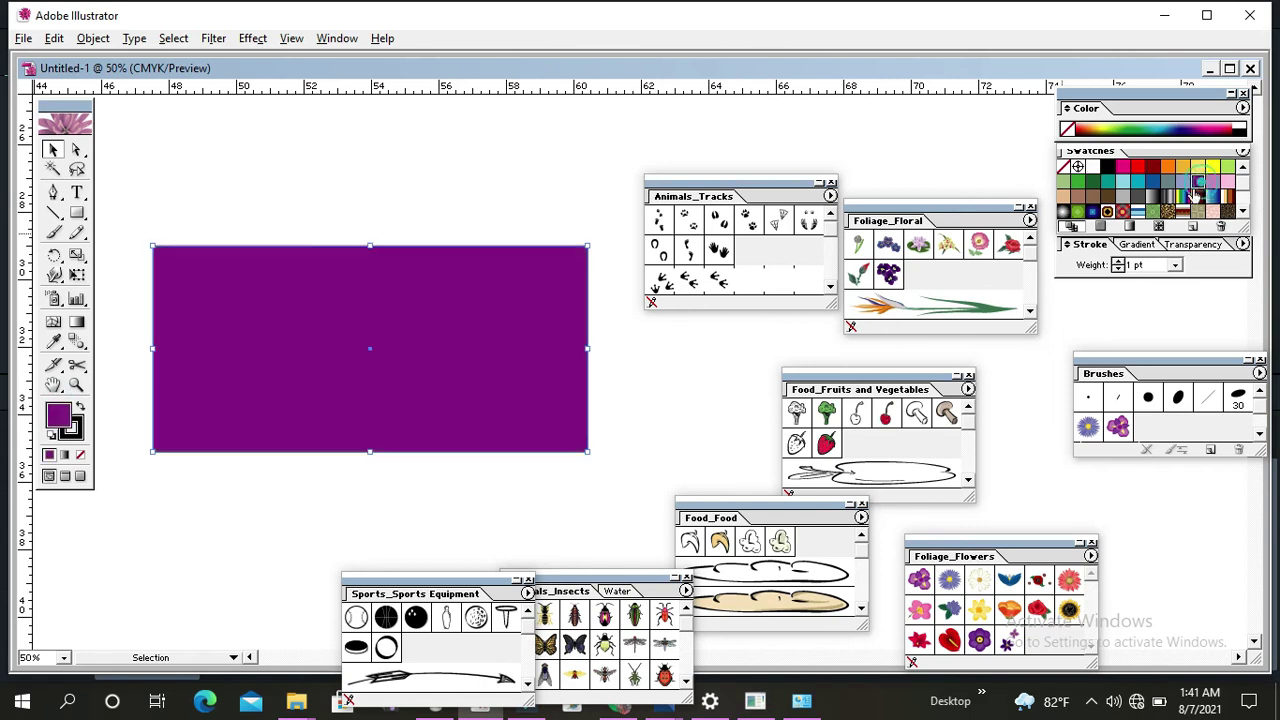
{"action": "left_click", "coordinate": [393, 178]}
{"action": "left_click_drag", "start_coordinate": [406, 197], "coordinate": [489, 288]}
{"action": "key", "text": "ctrl+shift+a"}
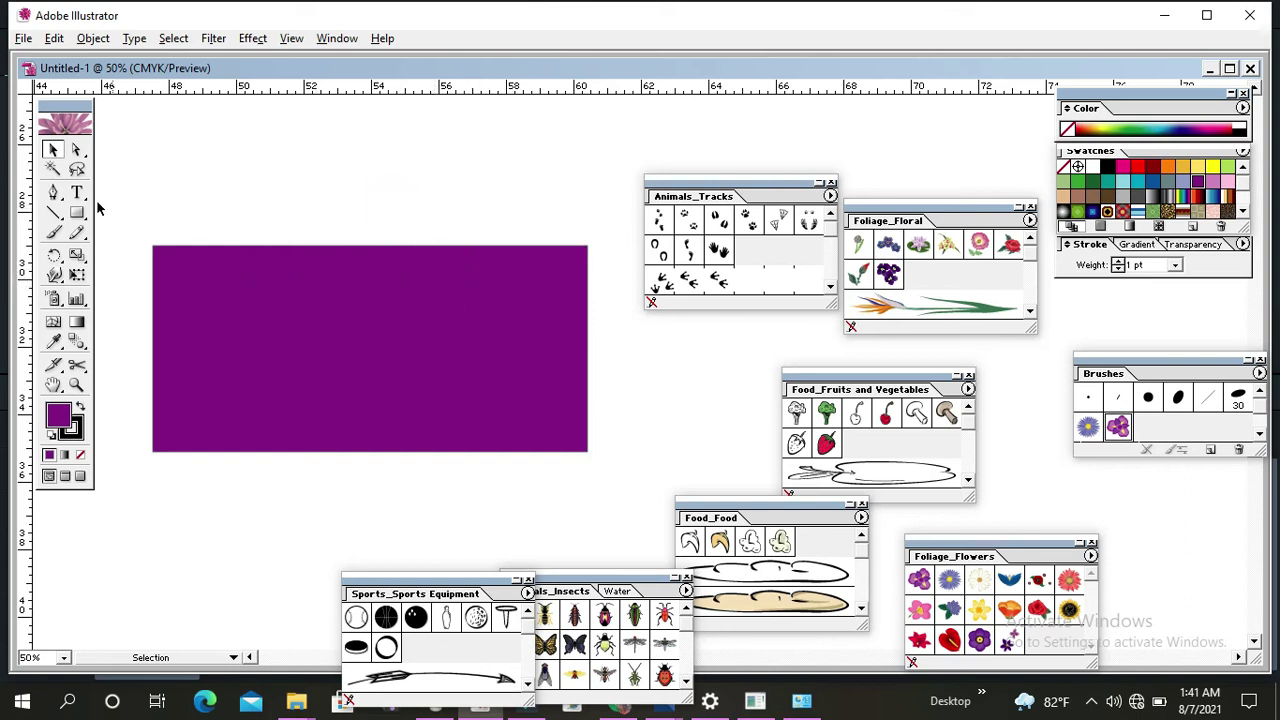
{"action": "left_click", "coordinate": [53, 232]}
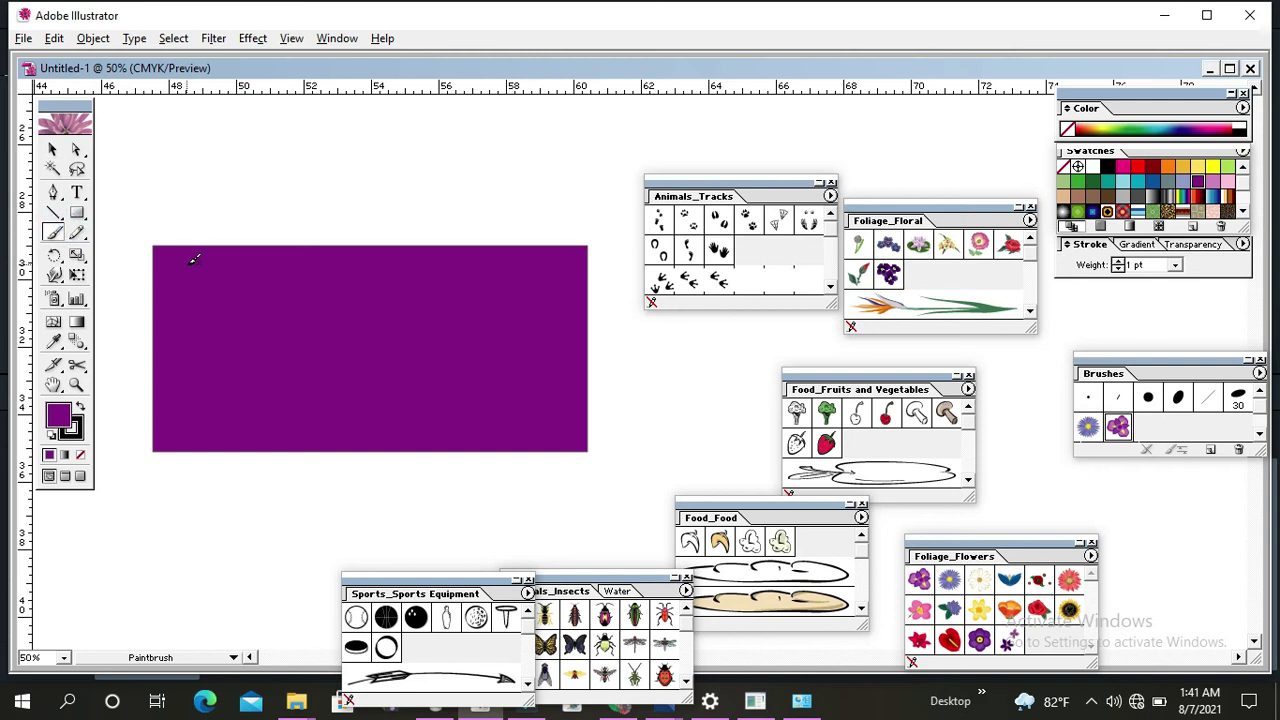
{"action": "left_click_drag", "start_coordinate": [197, 258], "coordinate": [512, 272]}
{"action": "mouse_move", "coordinate": [560, 376]}
{"action": "left_mouse_down"}
{"action": "mouse_move", "coordinate": [558, 417]}
{"action": "mouse_move", "coordinate": [476, 418]}
{"action": "left_mouse_up"}
{"action": "left_click_drag", "start_coordinate": [330, 431], "coordinate": [238, 428]}
{"action": "mouse_move", "coordinate": [183, 304]}
{"action": "left_mouse_down"}
{"action": "mouse_move", "coordinate": [178, 258]}
{"action": "mouse_move", "coordinate": [212, 259]}
{"action": "left_mouse_up"}
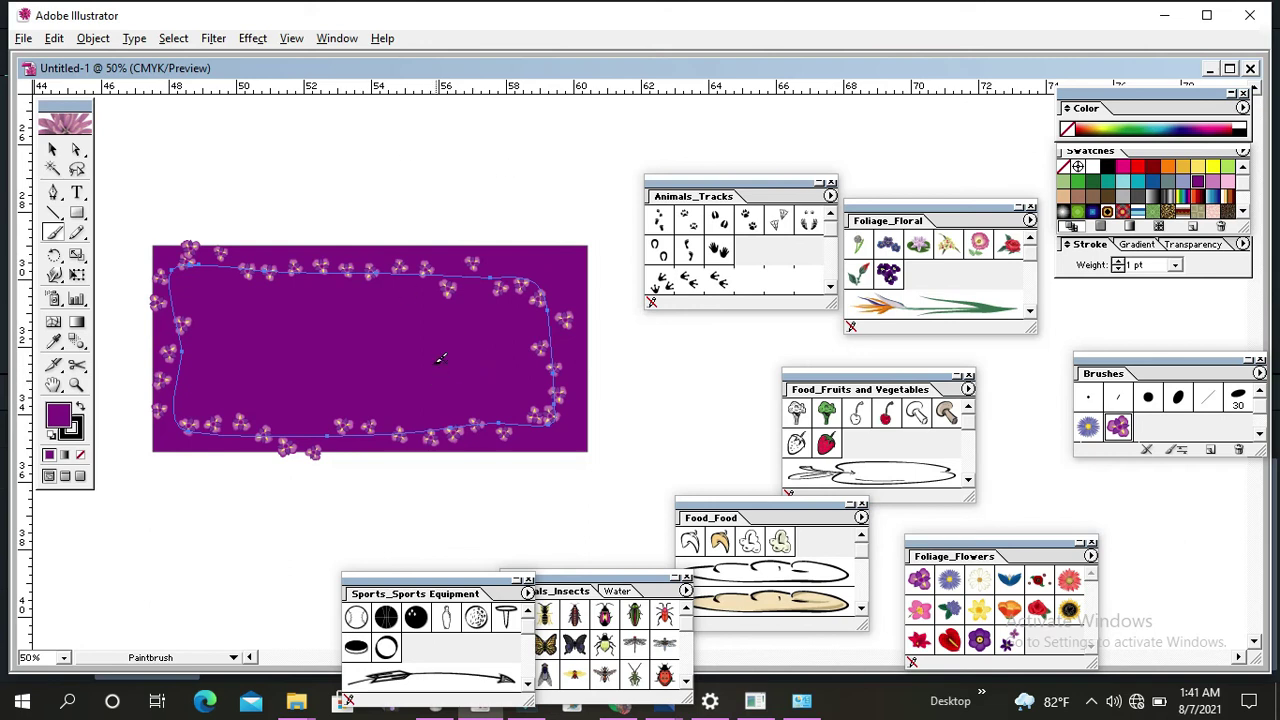
{"action": "key", "text": "Delete"}
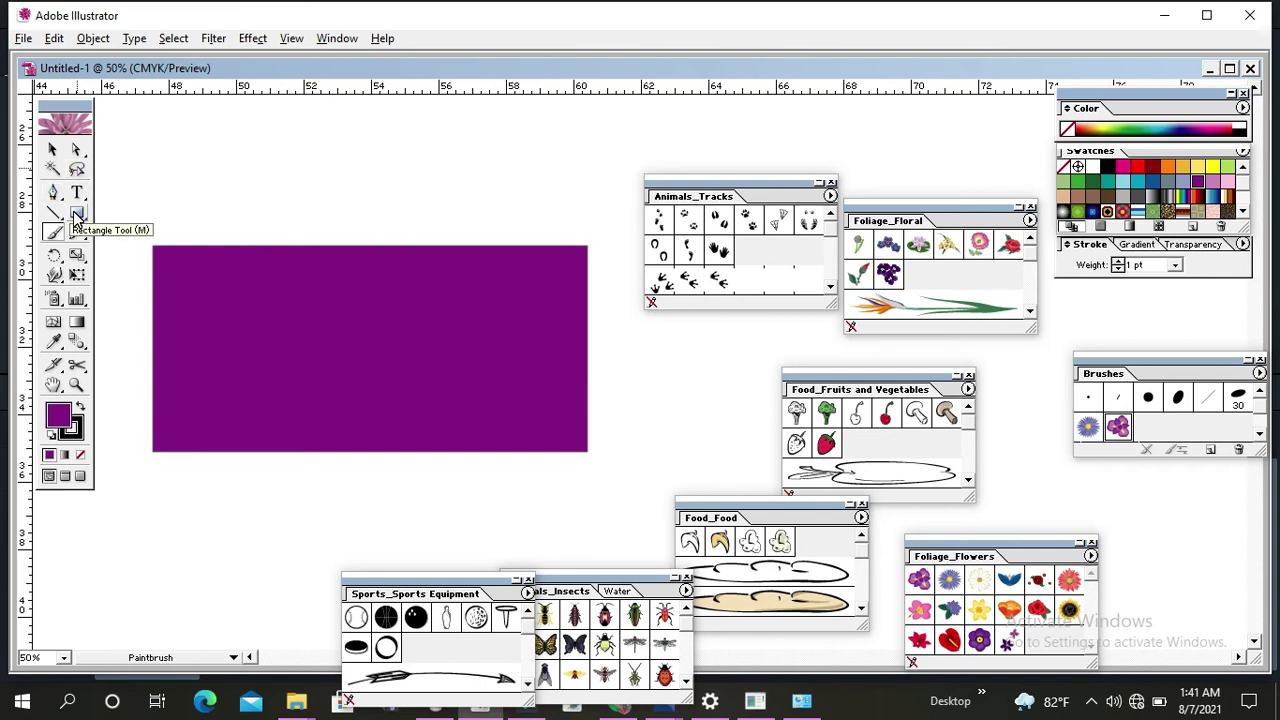
- Draw an inner rectangle inside the purple one and give it an orange flower border
{"action": "left_click", "coordinate": [77, 218]}
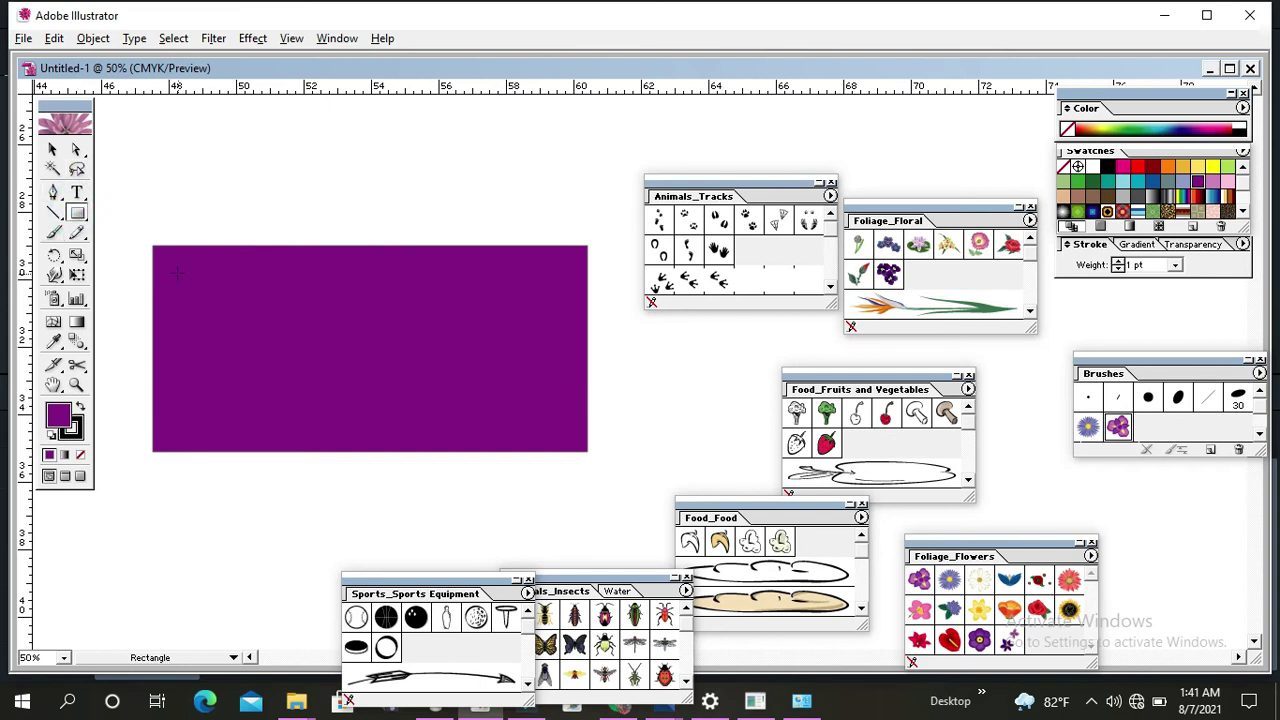
{"action": "mouse_move", "coordinate": [177, 269]}
{"action": "left_mouse_down"}
{"action": "mouse_move", "coordinate": [409, 378]}
{"action": "mouse_move", "coordinate": [565, 429]}
{"action": "left_mouse_up"}
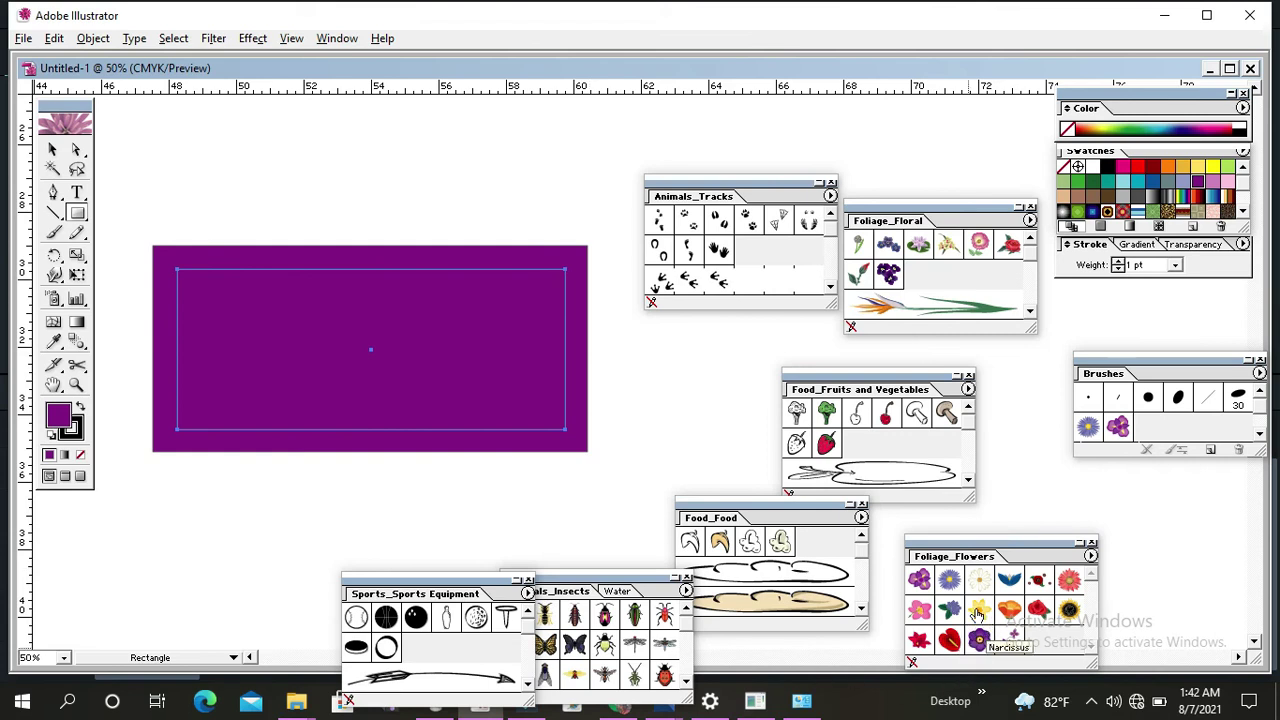
{"action": "left_click", "coordinate": [1070, 582]}
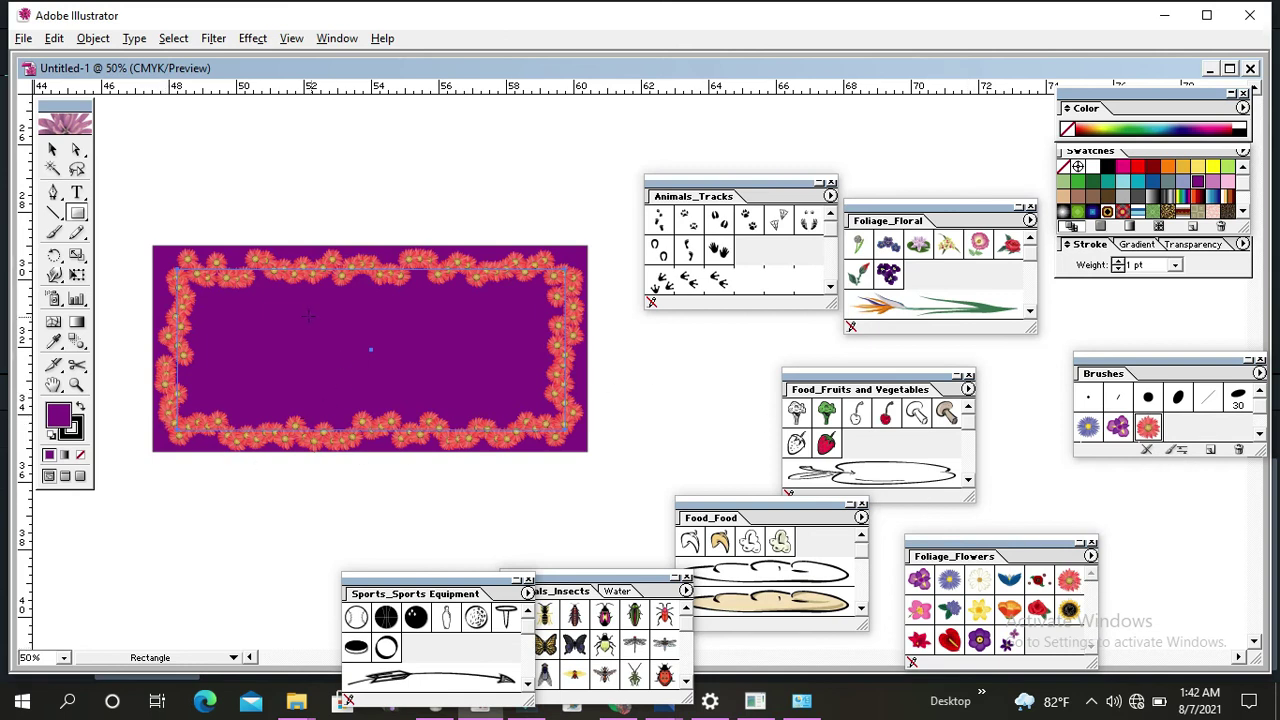
{"action": "left_click", "coordinate": [52, 149]}
{"action": "left_click", "coordinate": [266, 163]}
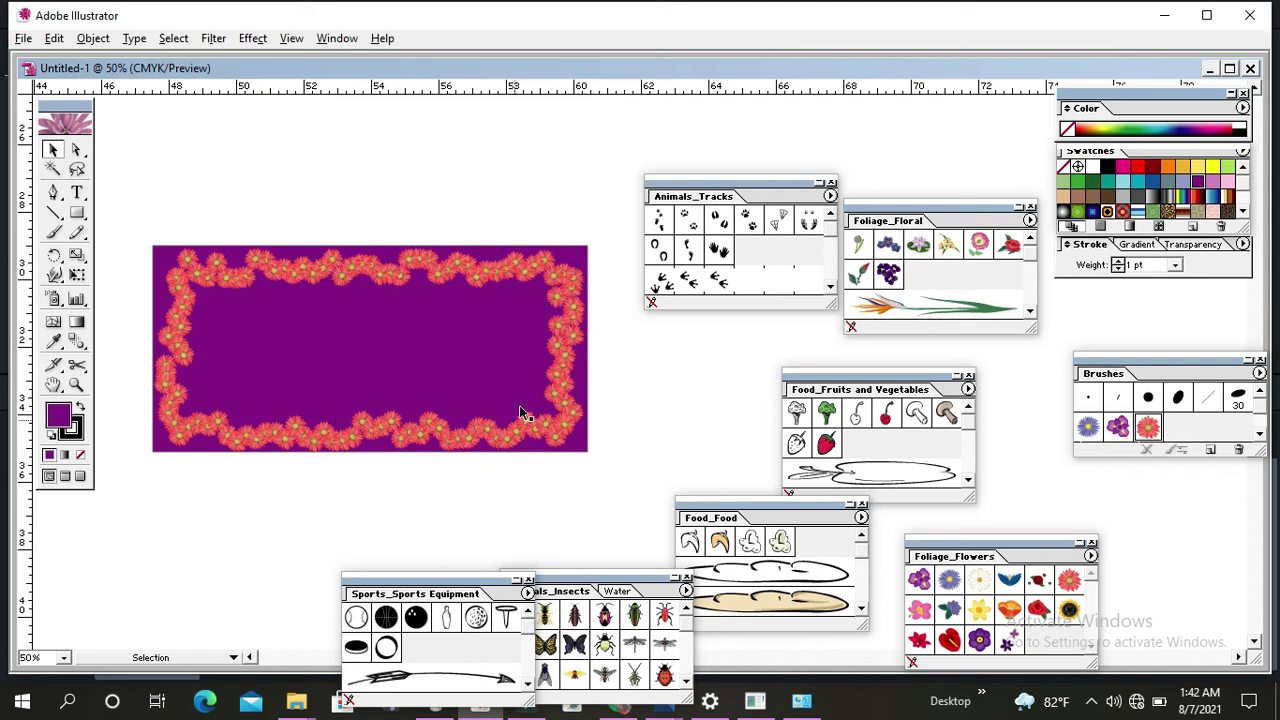
- Swap the inner border through blue bird, blue flowers and pink flowers, ending on purple flowers
{"action": "left_click", "coordinate": [390, 277]}
{"action": "left_click", "coordinate": [1010, 580]}
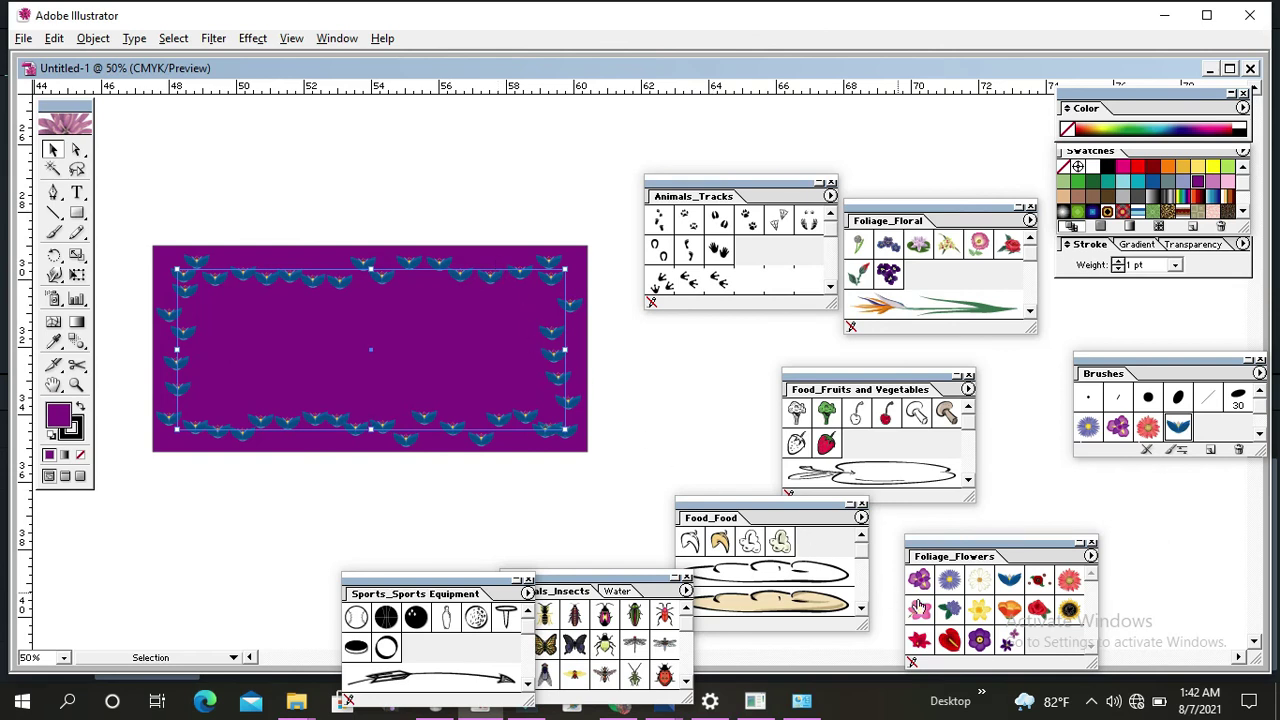
{"action": "left_click", "coordinate": [949, 578]}
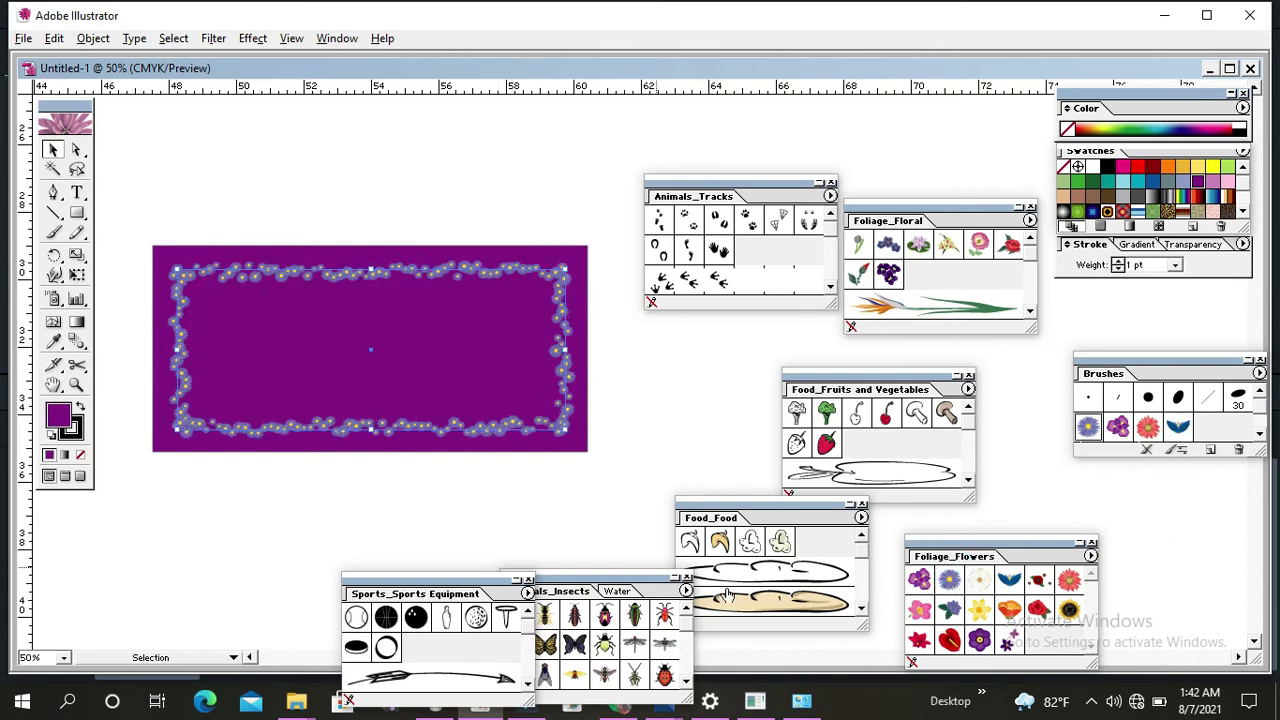
{"action": "left_click", "coordinate": [919, 610]}
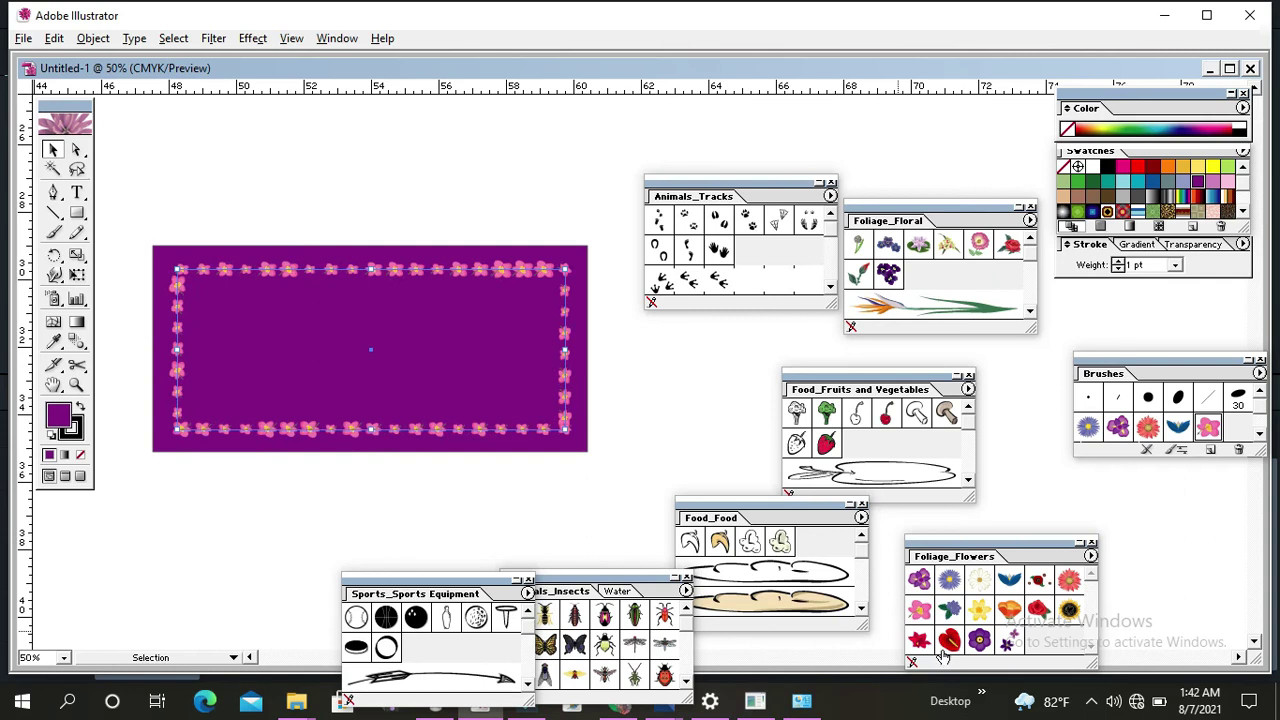
{"action": "left_click", "coordinate": [981, 640]}
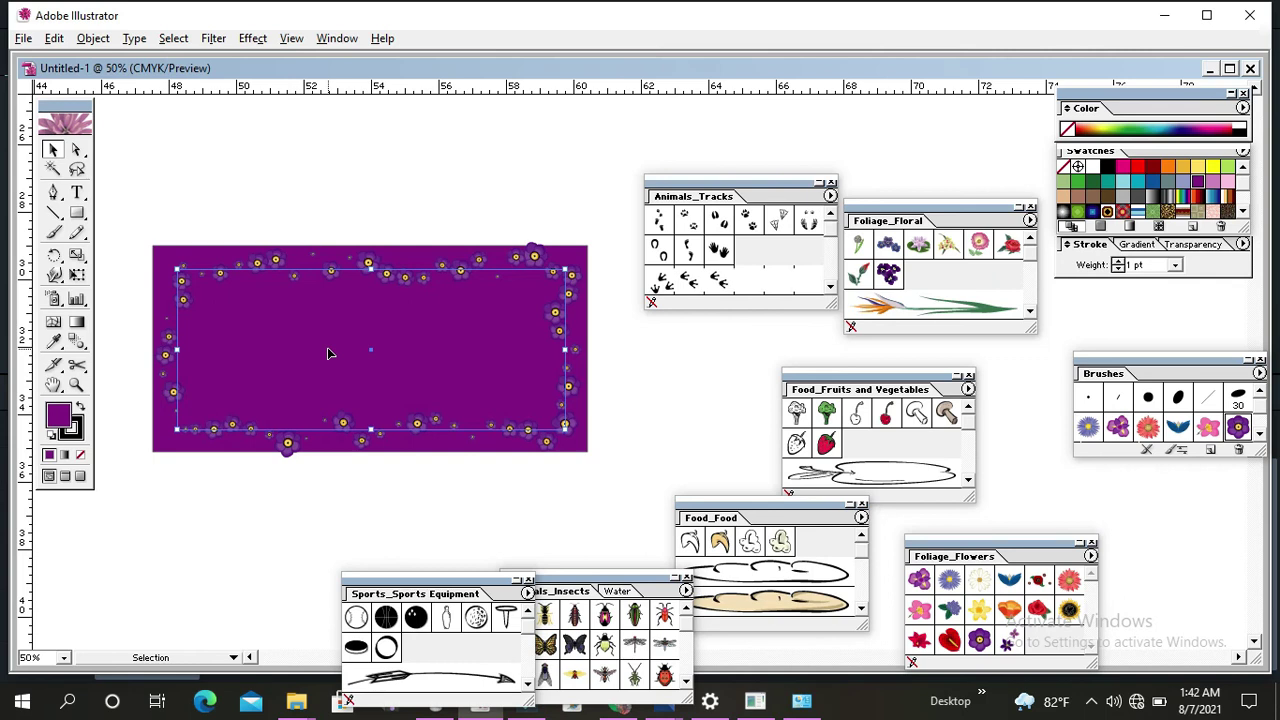
{"action": "left_click", "coordinate": [328, 45]}
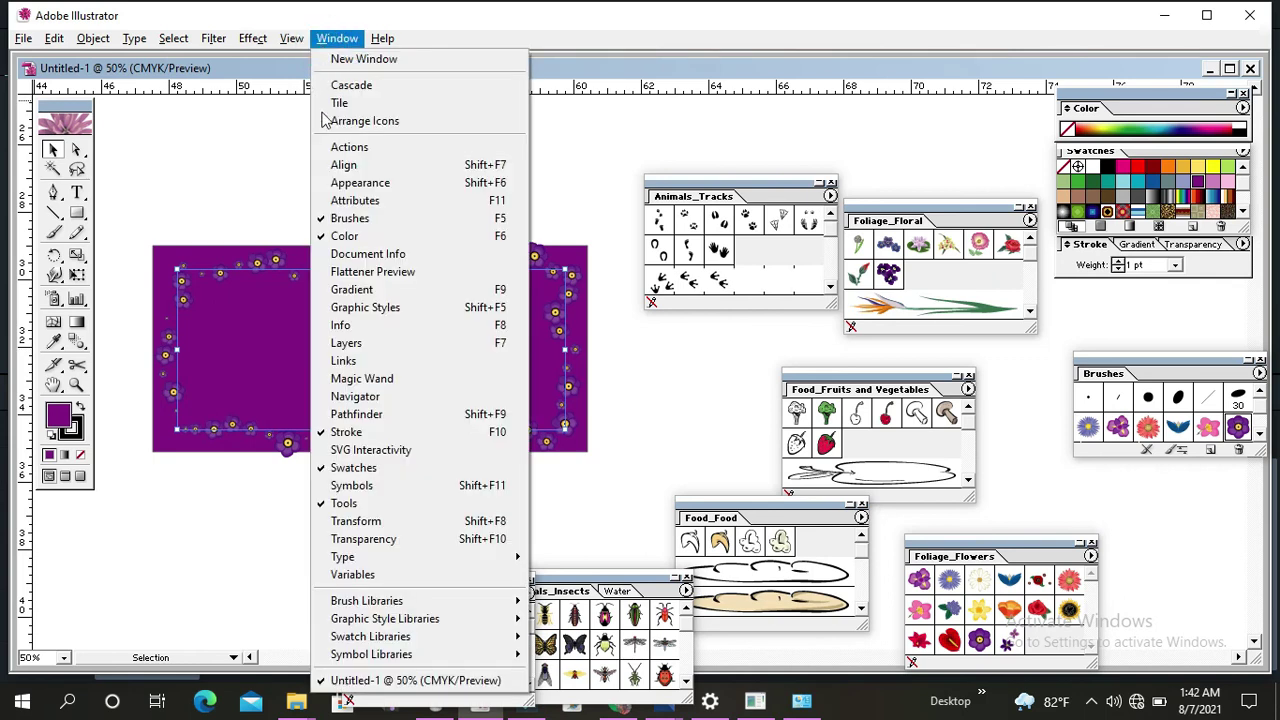
{"action": "mouse_move", "coordinate": [367, 600]}
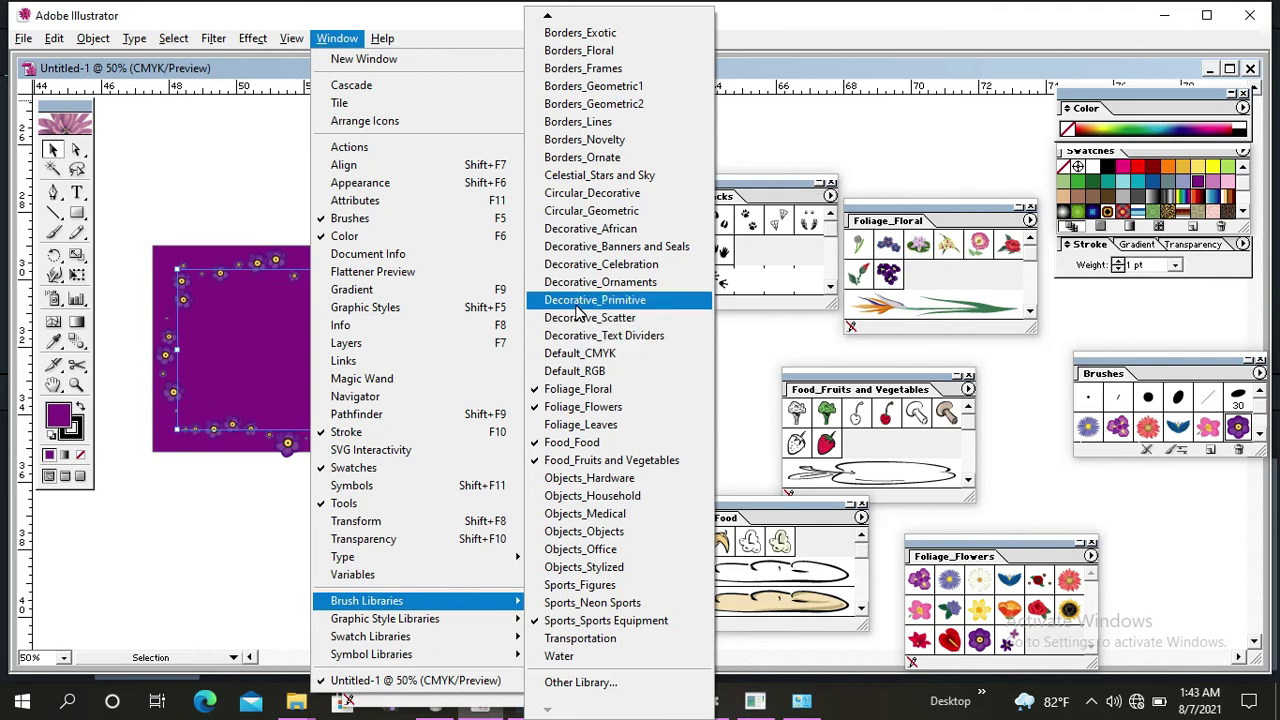
- Load the Borders_Geometric1 library and scale the diamond sample into three large teal diamonds
{"action": "left_click", "coordinate": [615, 88]}
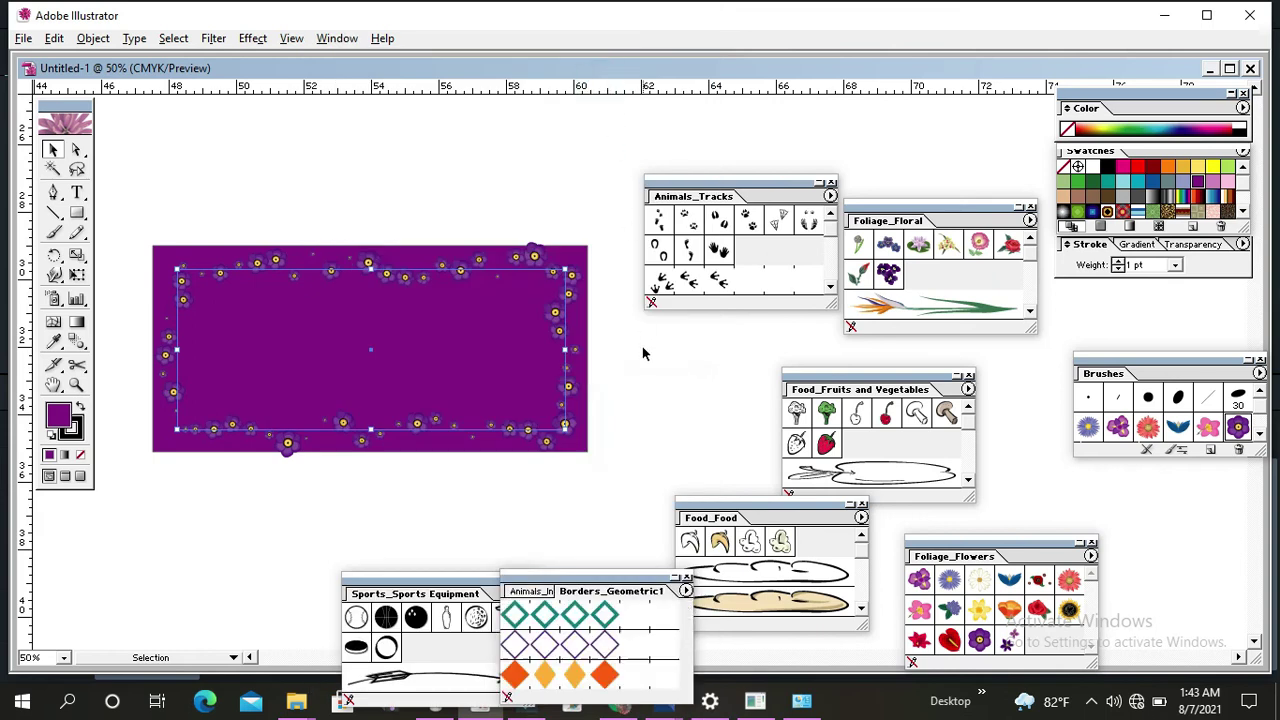
{"action": "left_click_drag", "start_coordinate": [580, 577], "coordinate": [295, 126]}
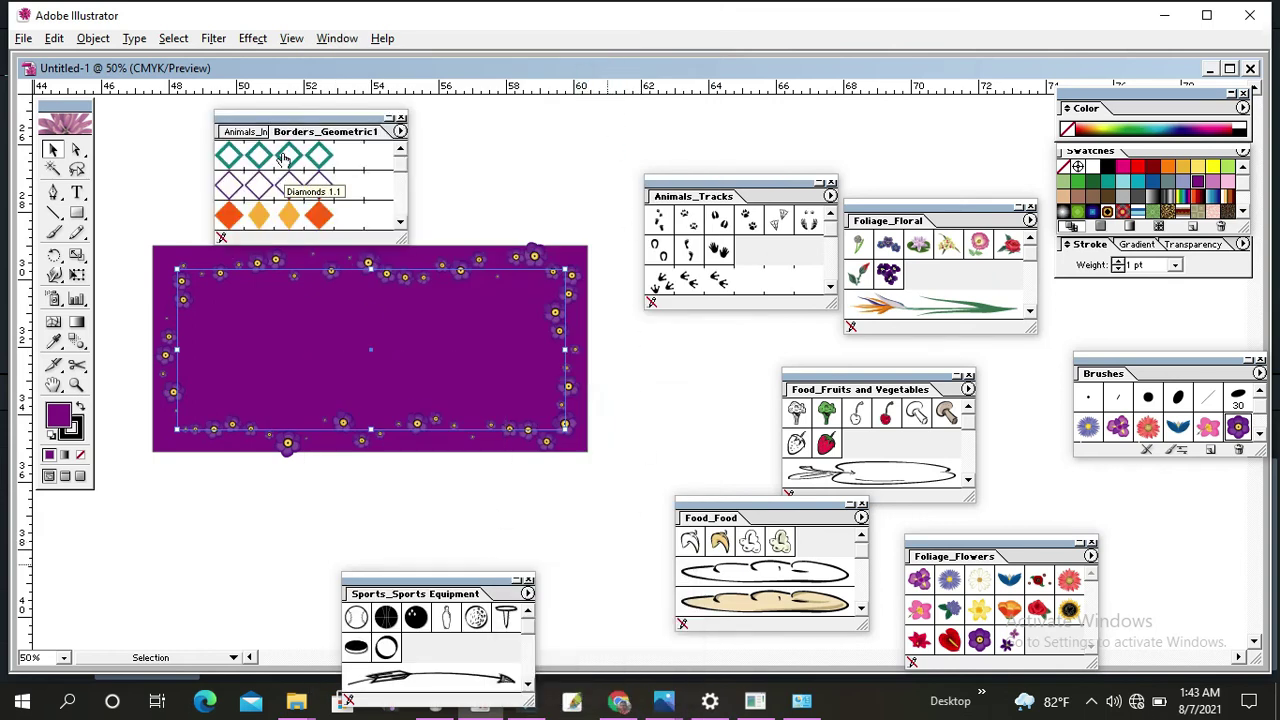
{"action": "left_click", "coordinate": [252, 553]}
{"action": "left_click", "coordinate": [167, 544]}
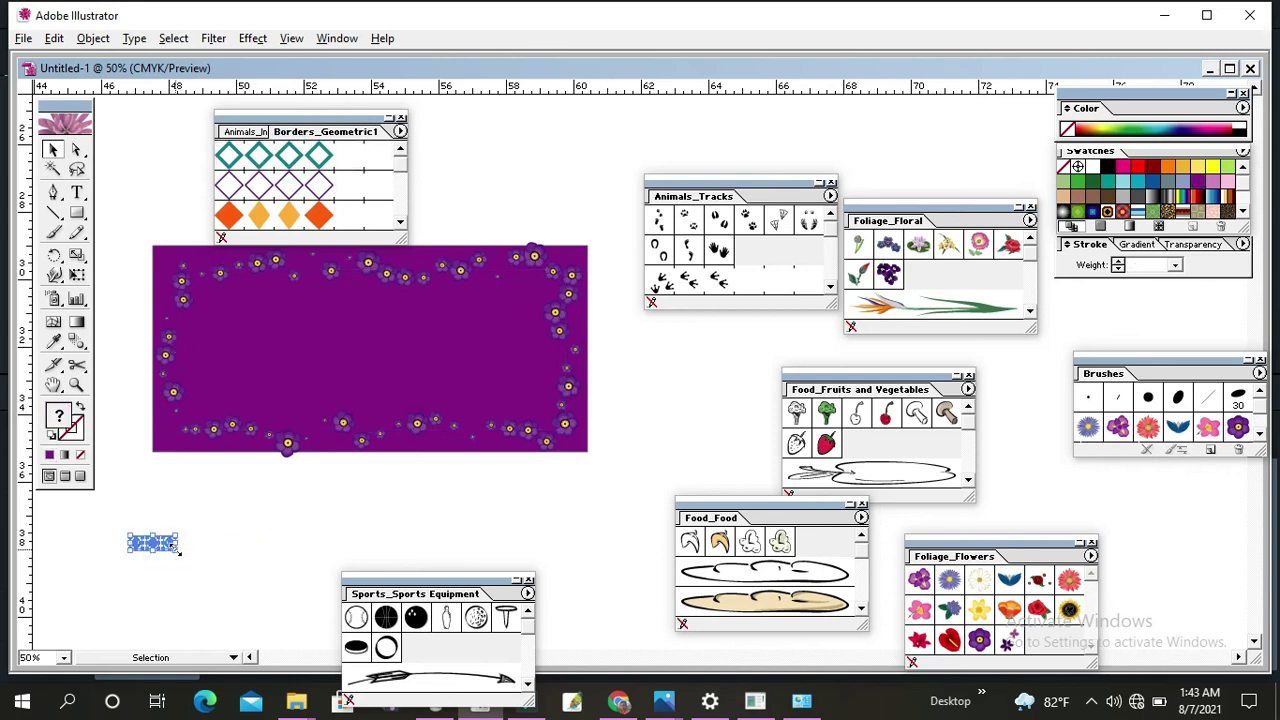
{"action": "left_click_drag", "start_coordinate": [179, 551], "coordinate": [271, 600]}
{"action": "left_click", "coordinate": [314, 534]}
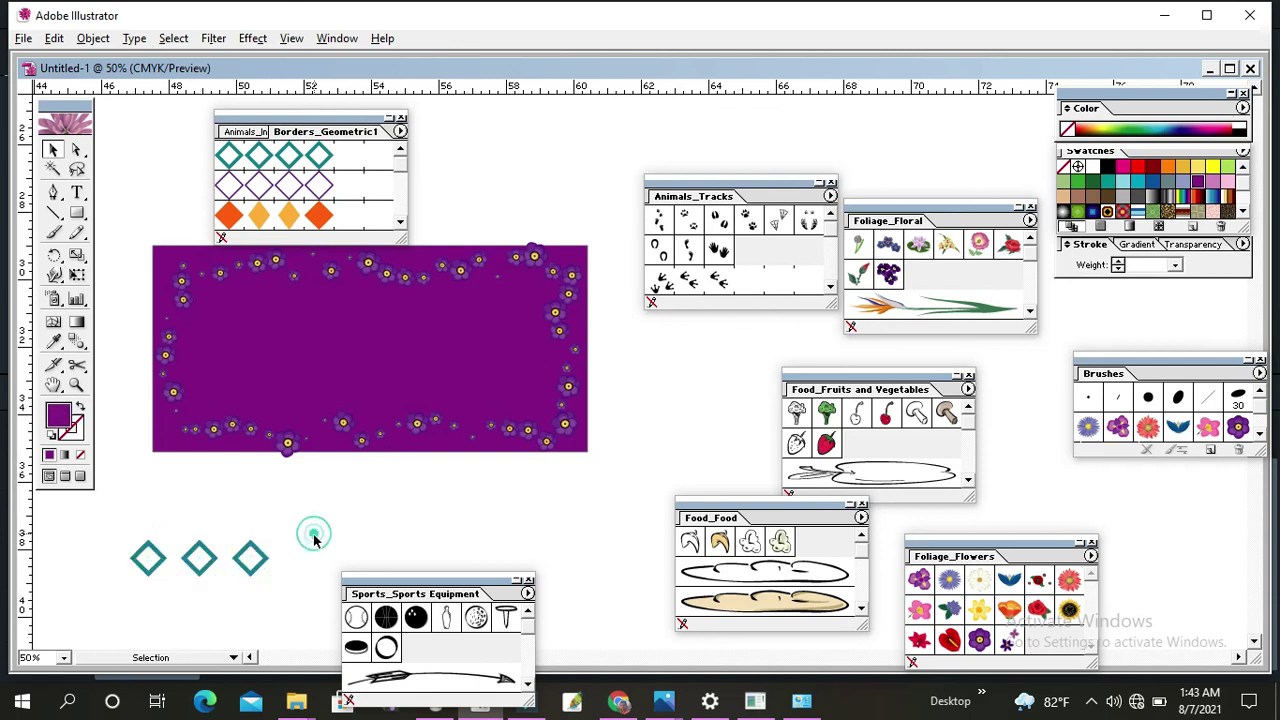
- Select the violet flower border path and delete it
{"action": "left_click", "coordinate": [206, 568]}
{"action": "left_click", "coordinate": [276, 441], "text": "shift"}
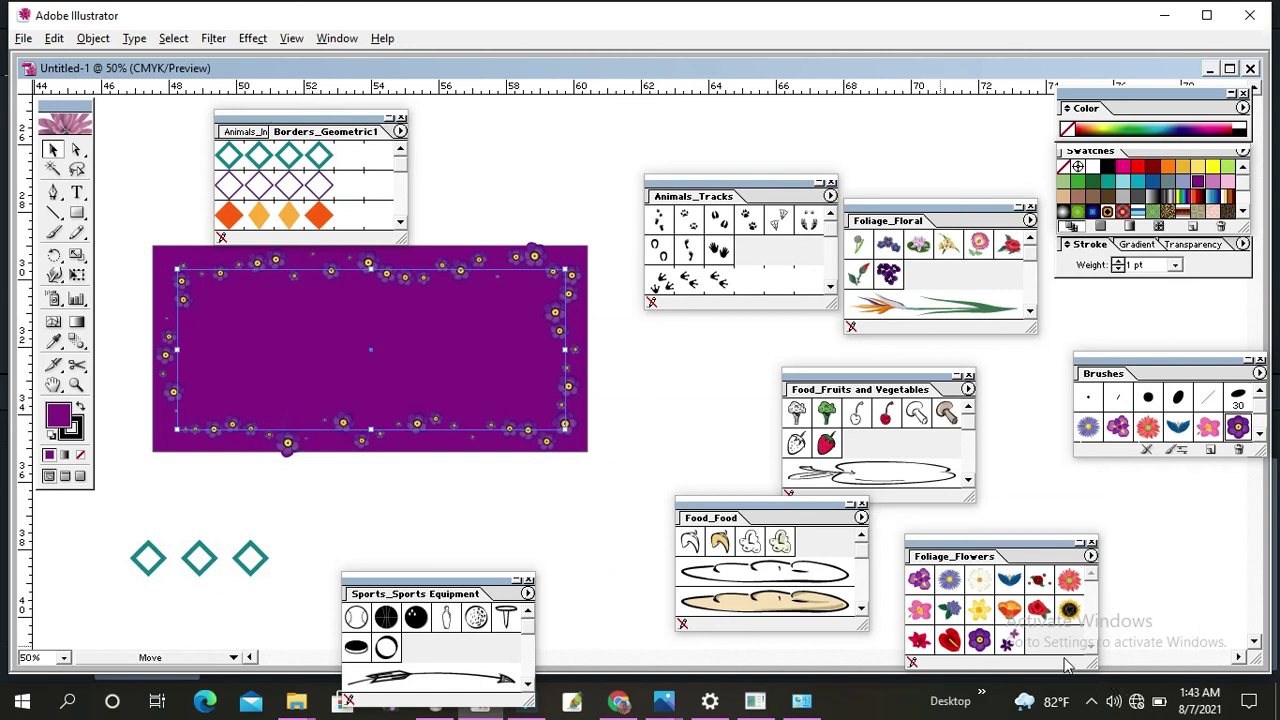
{"action": "left_click_drag", "start_coordinate": [448, 430], "coordinate": [448, 431]}
{"action": "left_click", "coordinate": [429, 421]}
{"action": "left_click", "coordinate": [645, 436]}
{"action": "left_click", "coordinate": [397, 420]}
{"action": "key", "text": "Delete"}
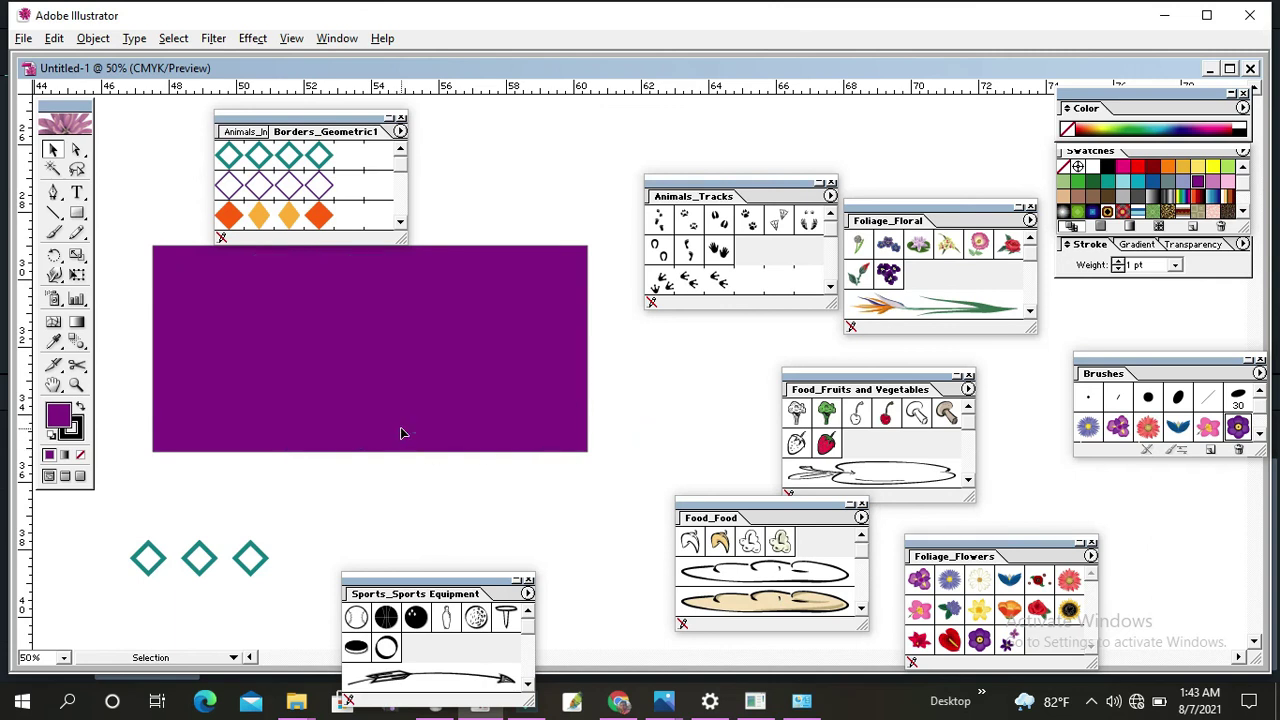
- Draw an inner rectangle and try orange, teal and purple diamond borders, settling on orange-and-yellow diamonds
{"action": "left_click", "coordinate": [77, 212]}
{"action": "left_click_drag", "start_coordinate": [178, 272], "coordinate": [564, 422]}
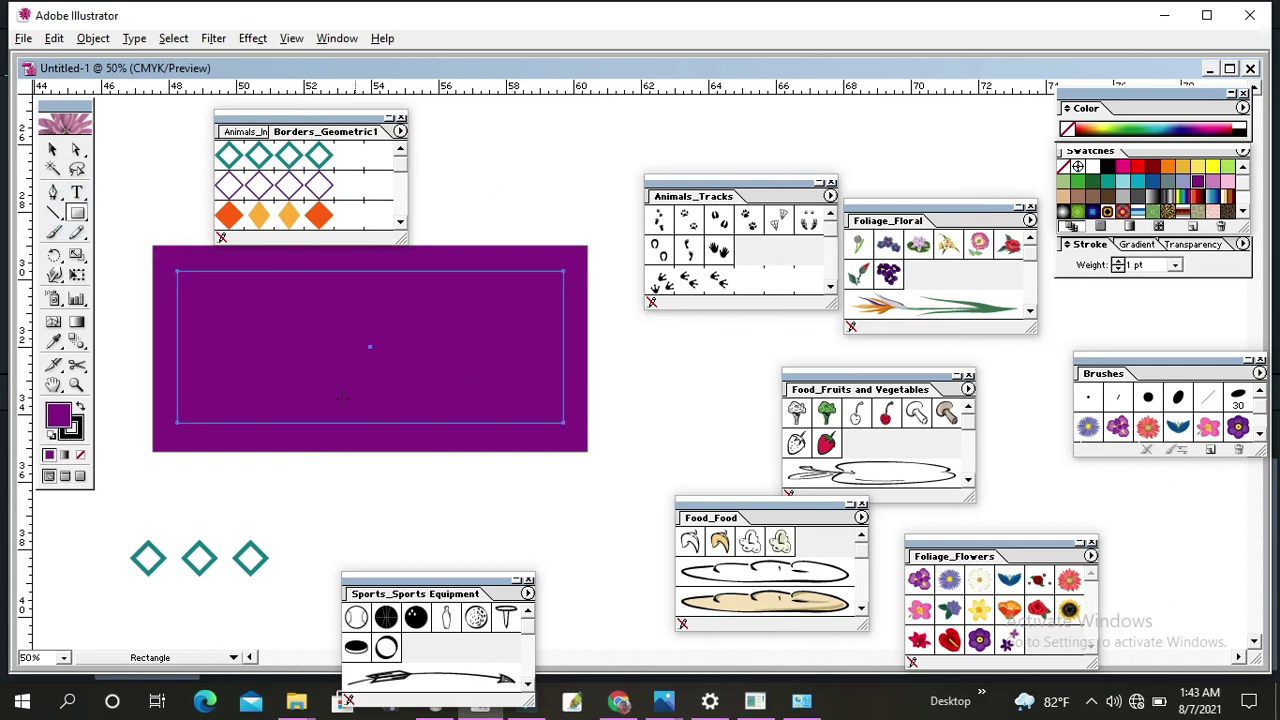
{"action": "left_click", "coordinate": [53, 149]}
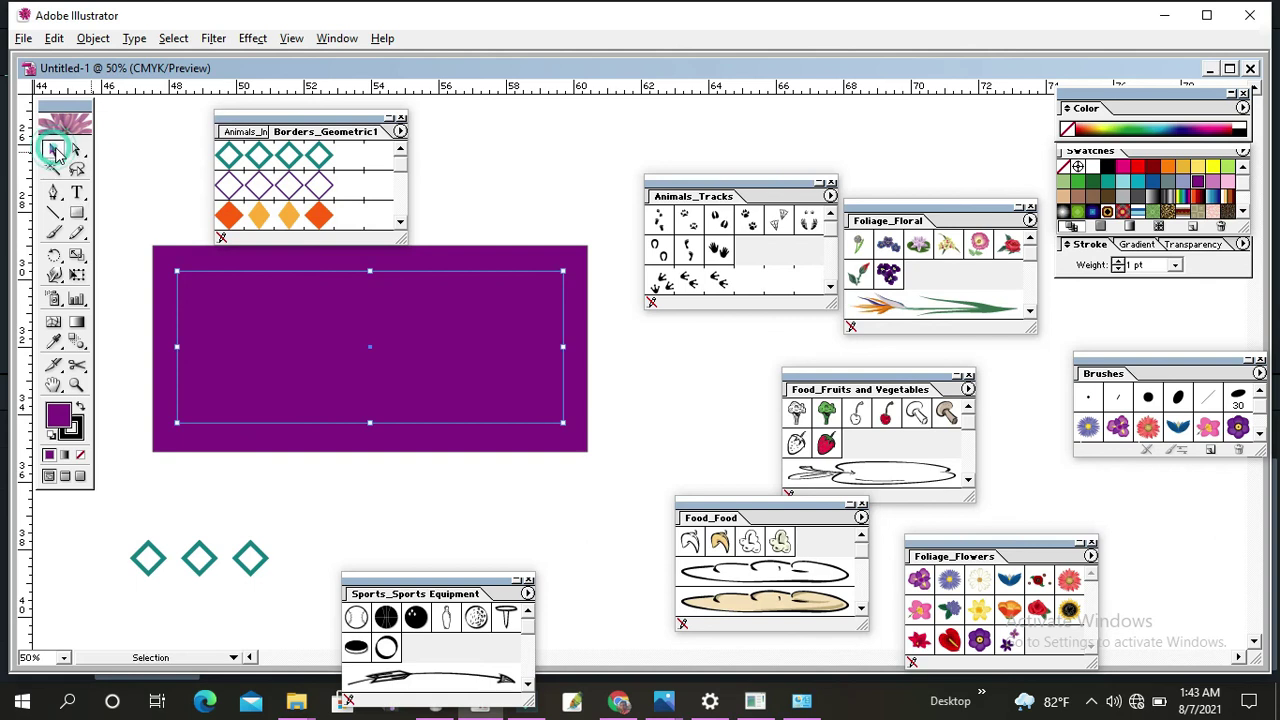
{"action": "left_click", "coordinate": [290, 217]}
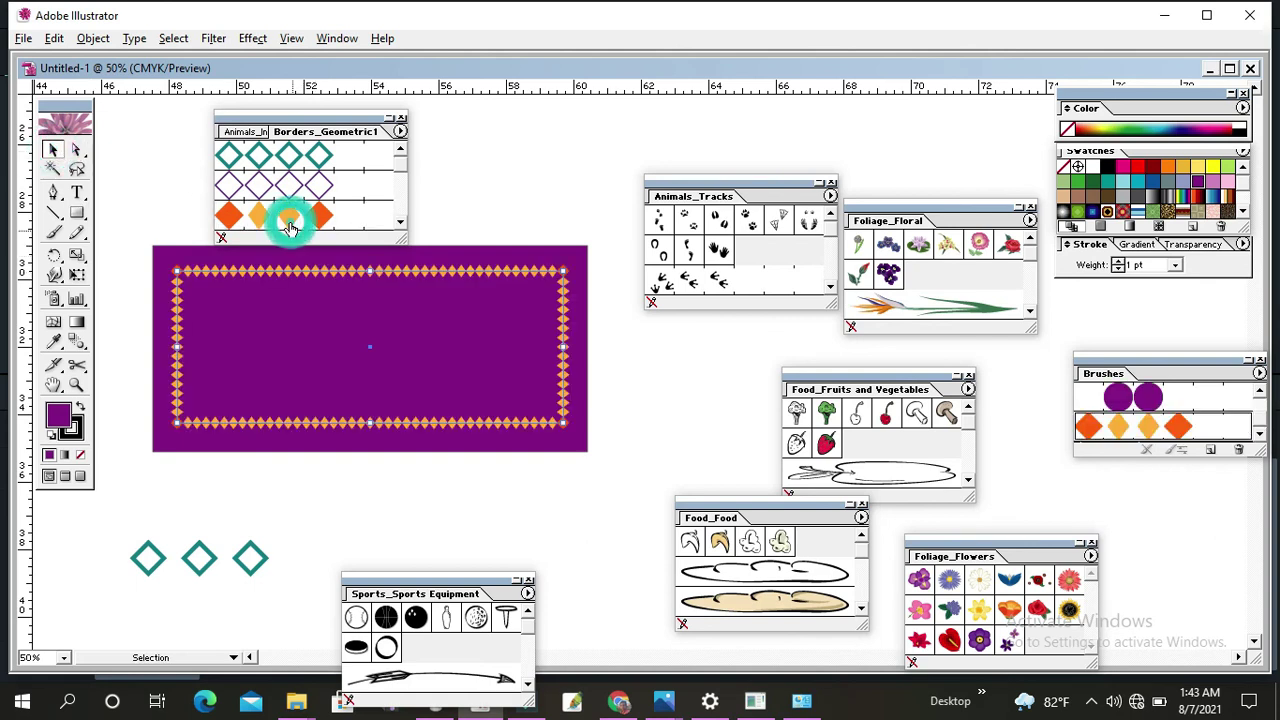
{"action": "left_click", "coordinate": [292, 160]}
{"action": "left_click", "coordinate": [312, 188]}
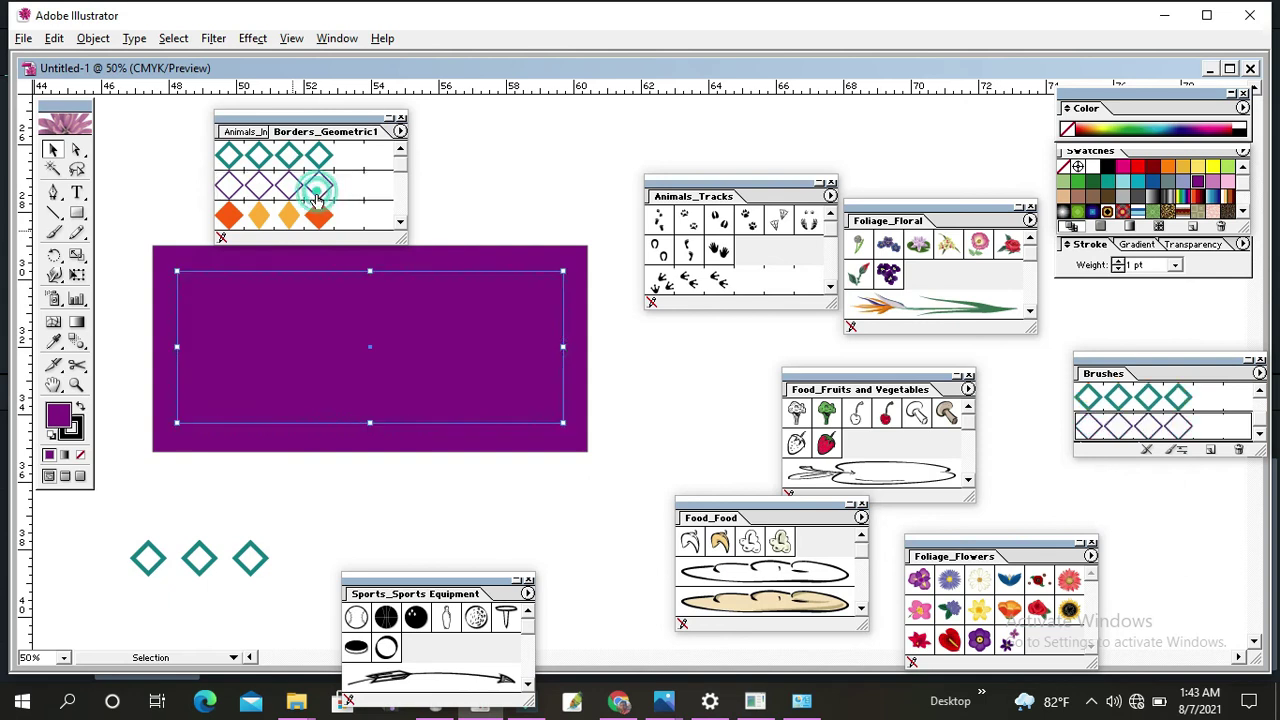
{"action": "left_click", "coordinate": [318, 218]}
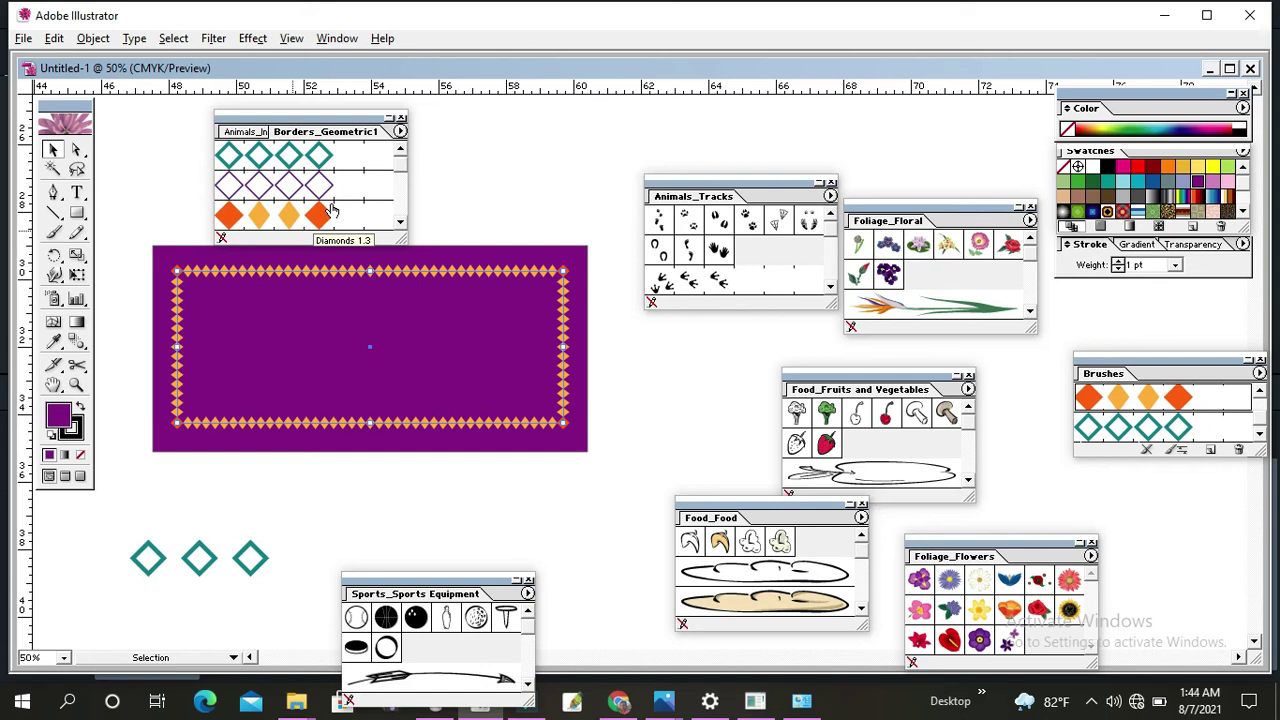
- Cycle the border through red, green, purple-and-blue triangles and red-and-black, ending on blue zigzag
{"action": "left_click", "coordinate": [399, 222]}
{"action": "left_click", "coordinate": [399, 222]}
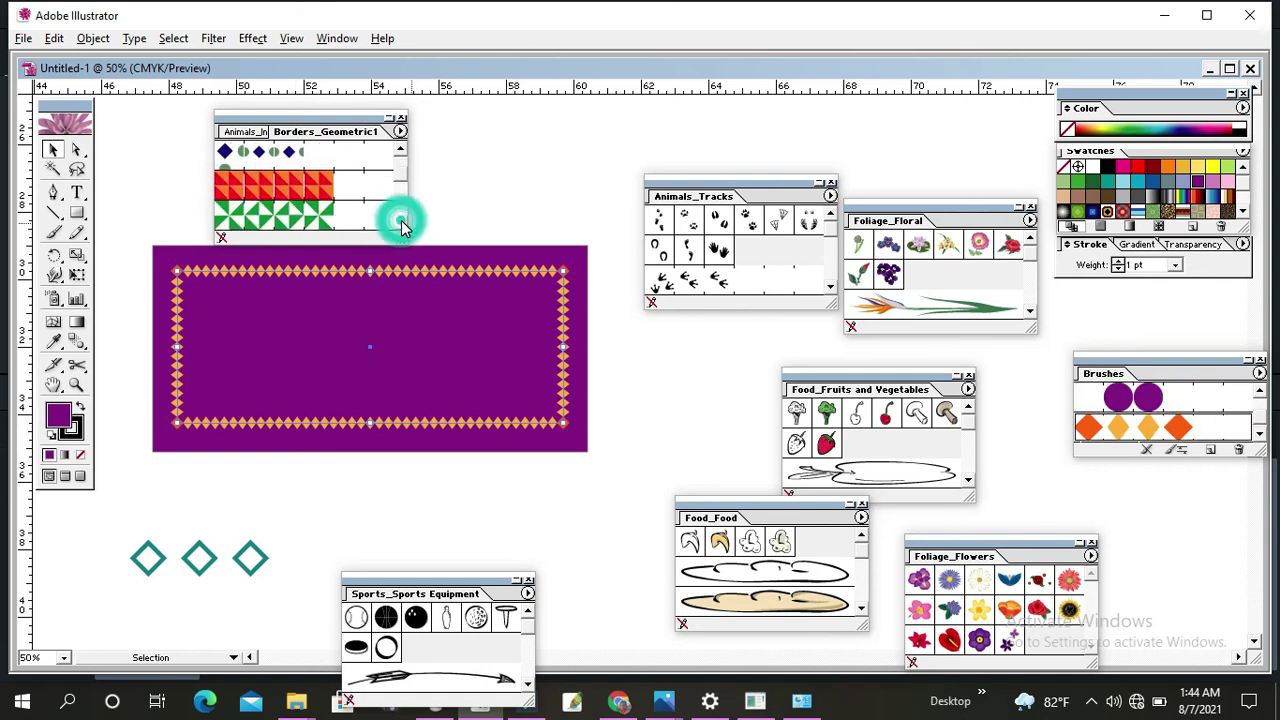
{"action": "left_click", "coordinate": [300, 186]}
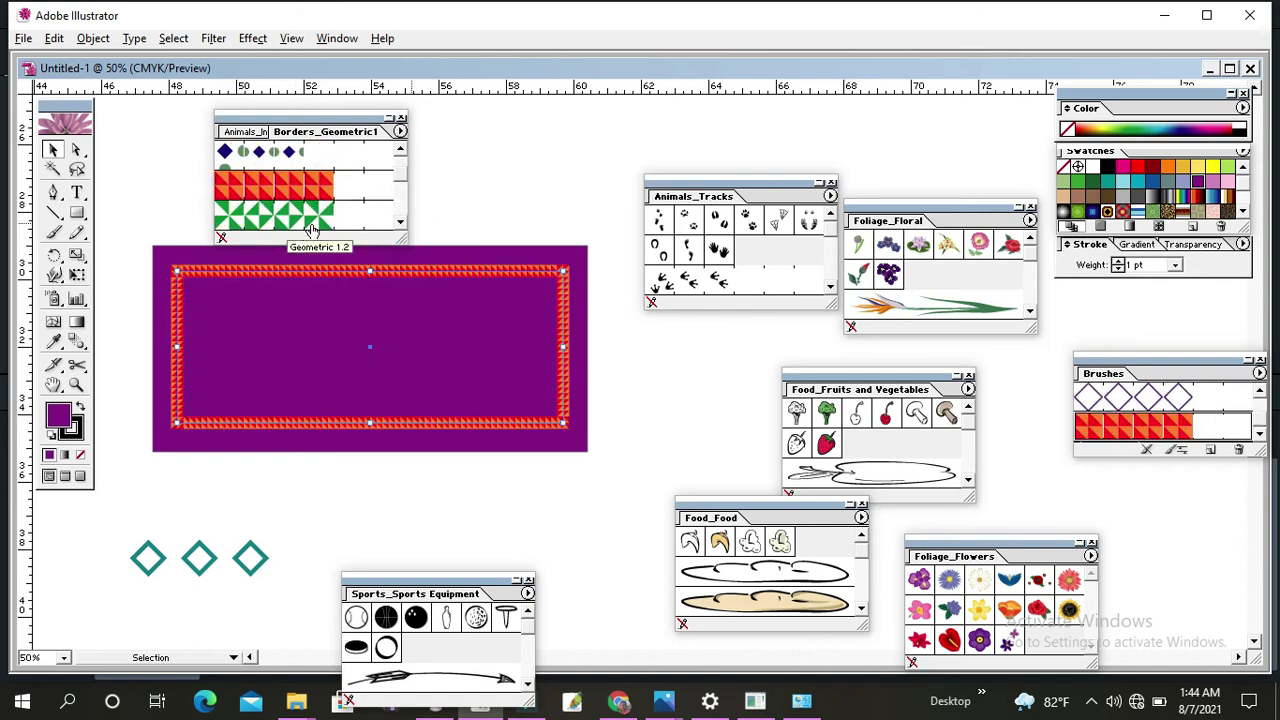
{"action": "left_click", "coordinate": [312, 228]}
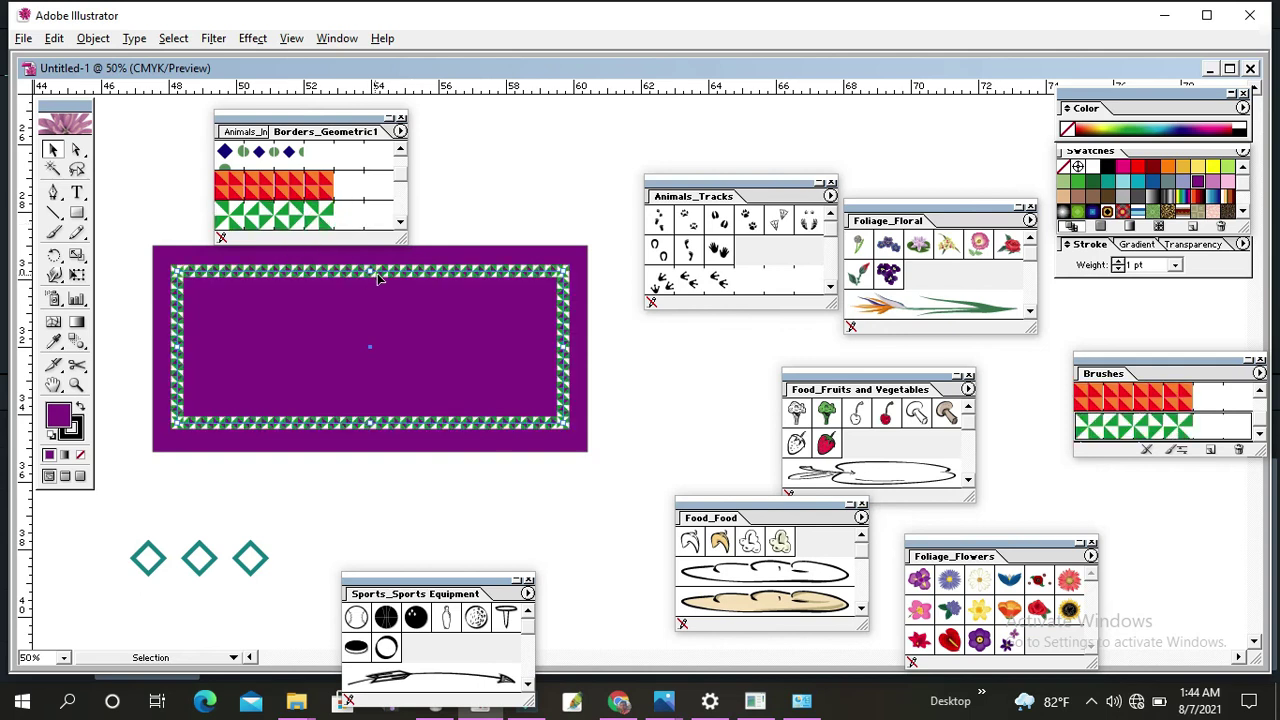
{"action": "left_click", "coordinate": [399, 222]}
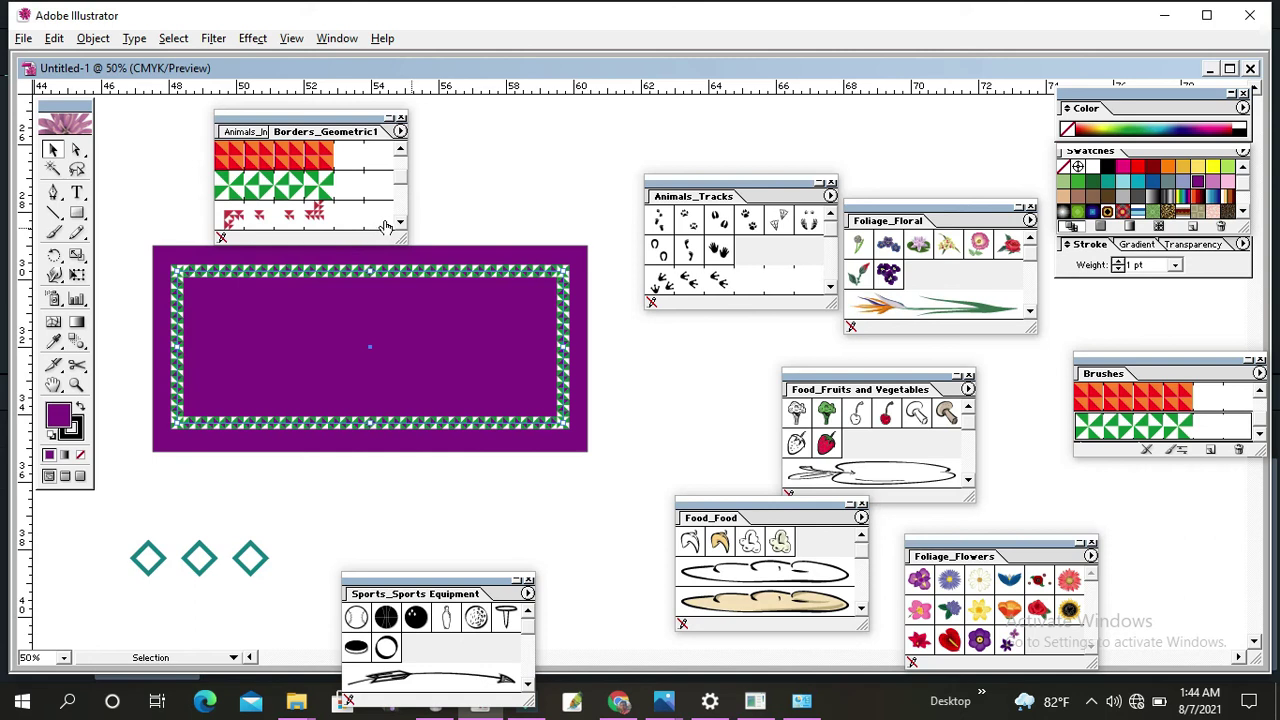
{"action": "left_click", "coordinate": [399, 222]}
{"action": "left_click", "coordinate": [399, 222]}
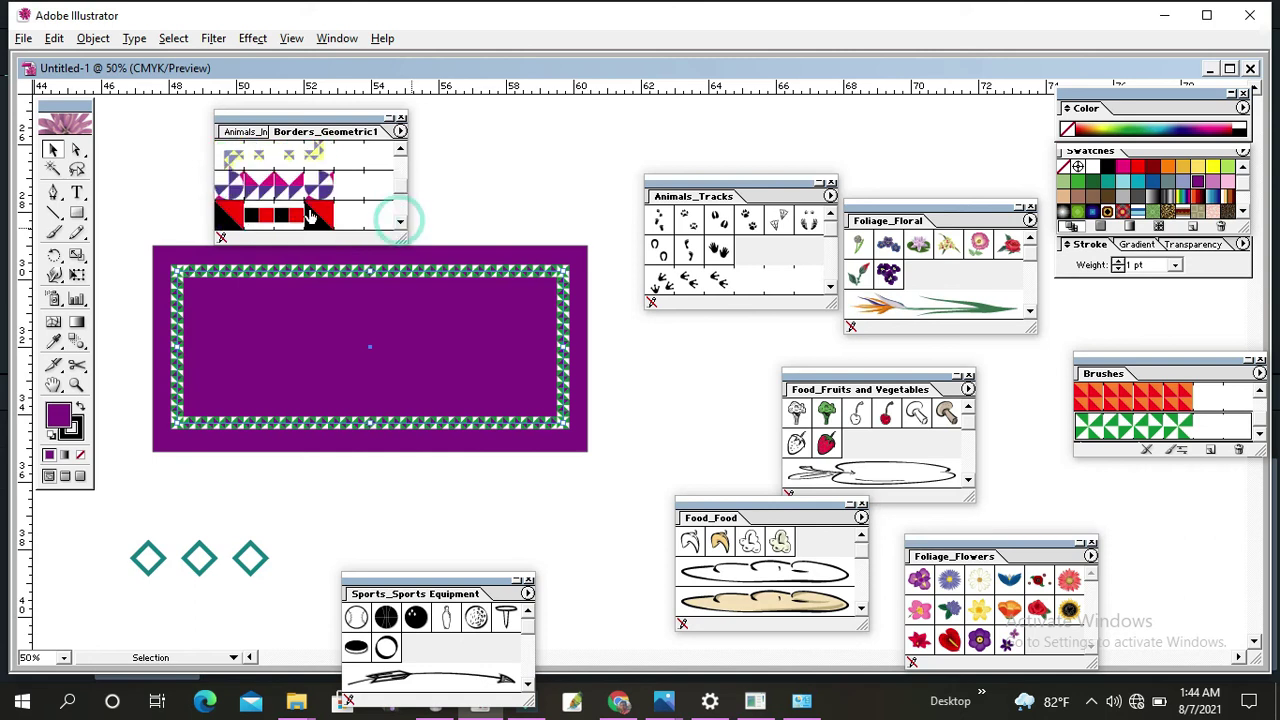
{"action": "left_click", "coordinate": [302, 187]}
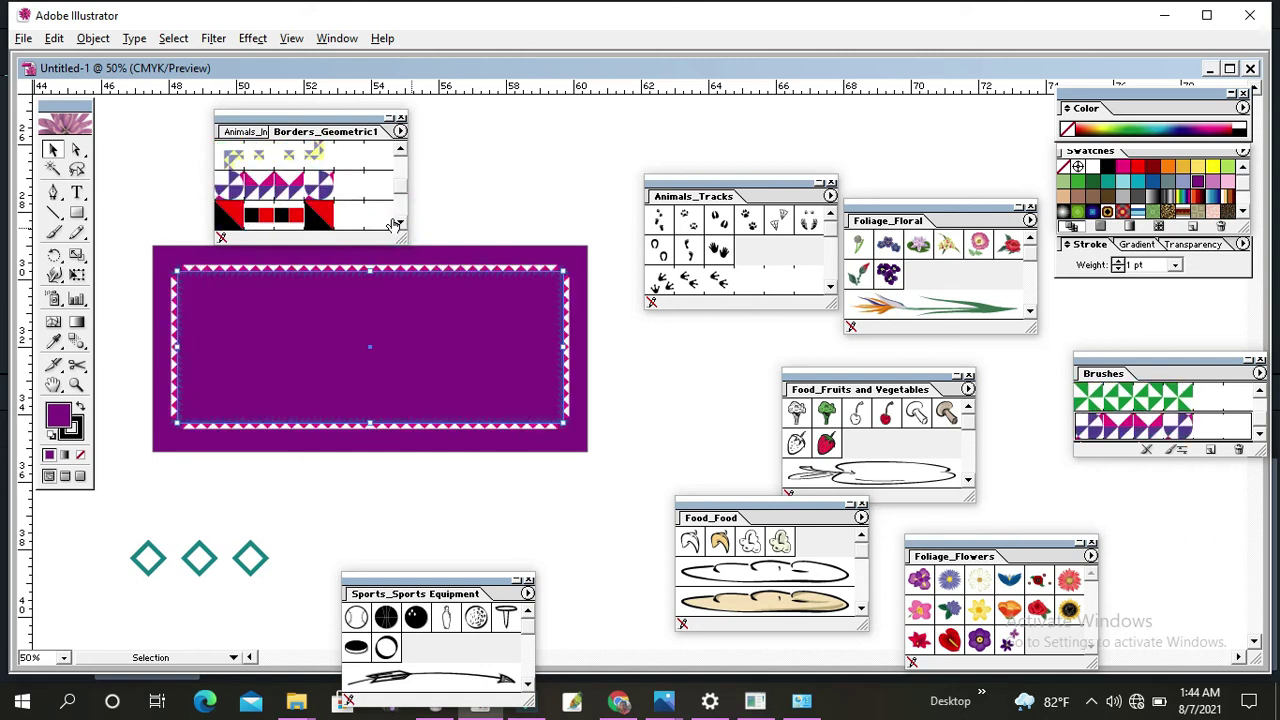
{"action": "left_click", "coordinate": [335, 218]}
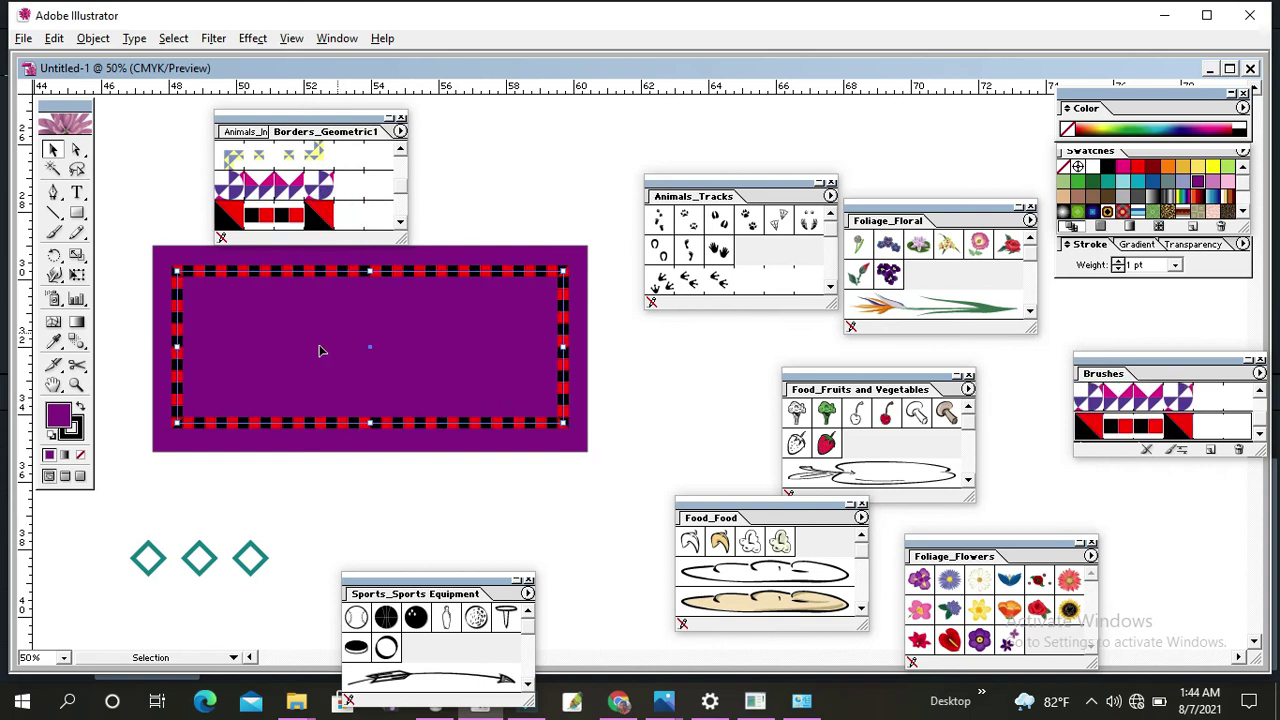
{"action": "left_click", "coordinate": [399, 222]}
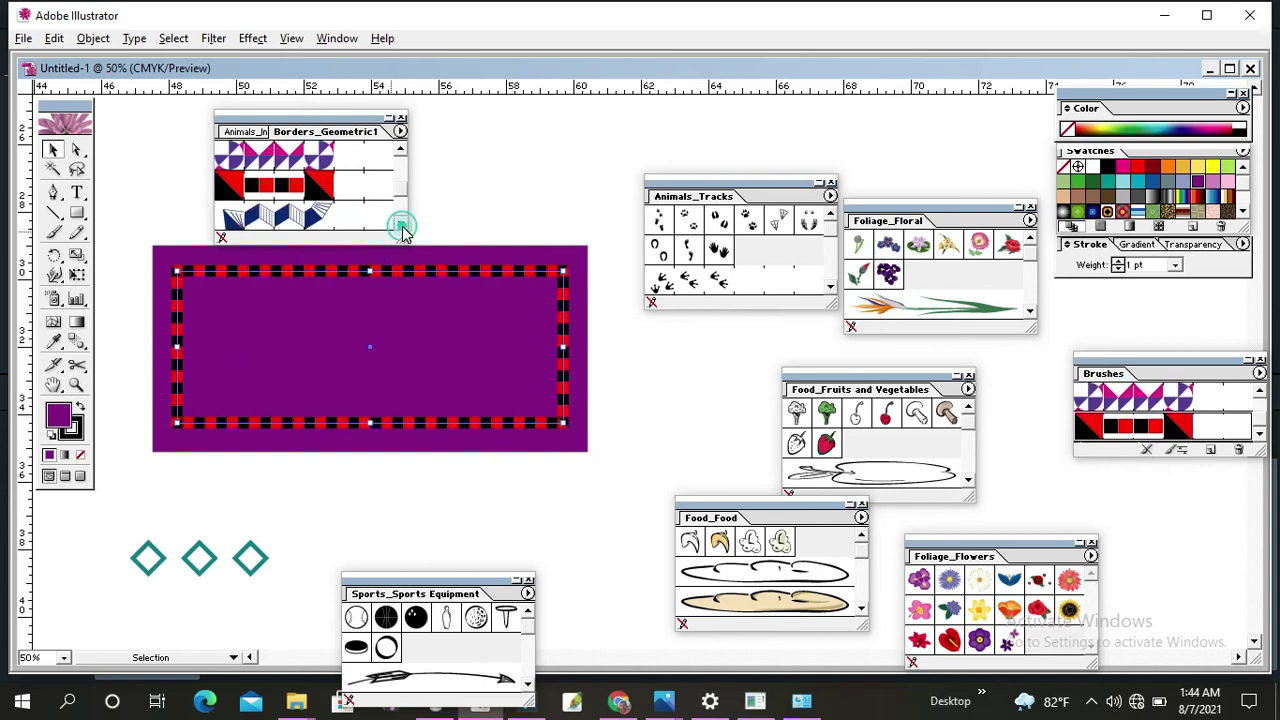
{"action": "left_click", "coordinate": [318, 220]}
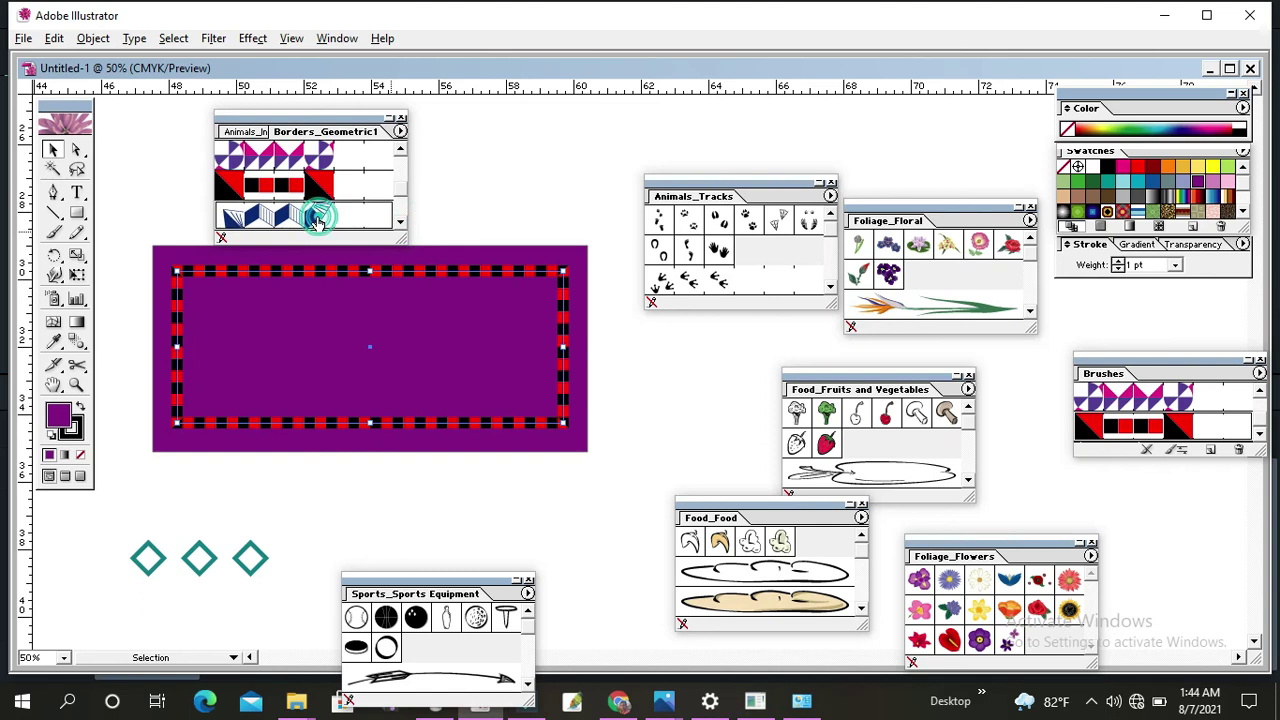